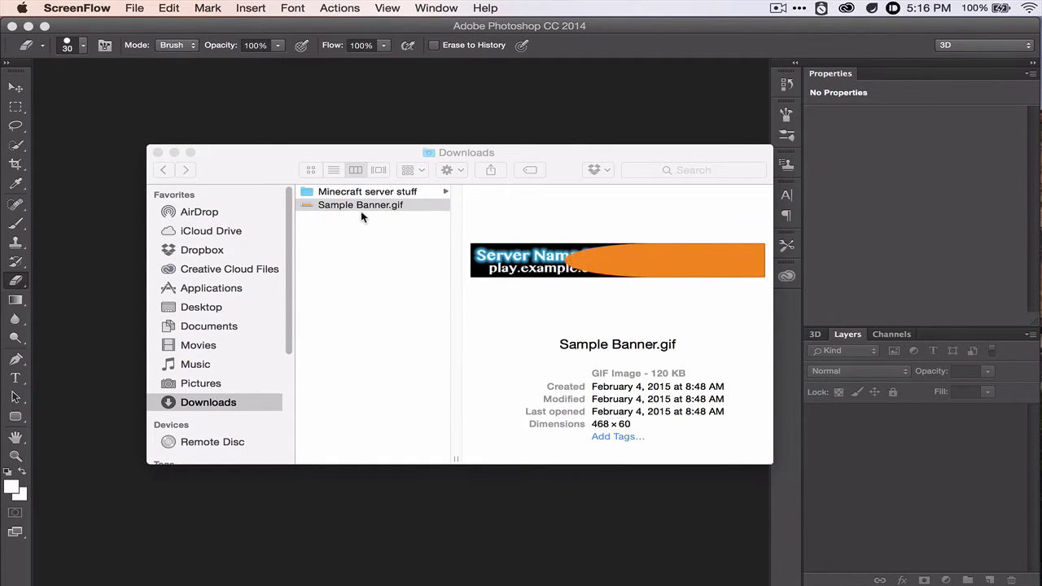
Step: Quick Look the animated Sample Banner.gif in Downloads, then switch to Photoshop
left_click(378, 238)
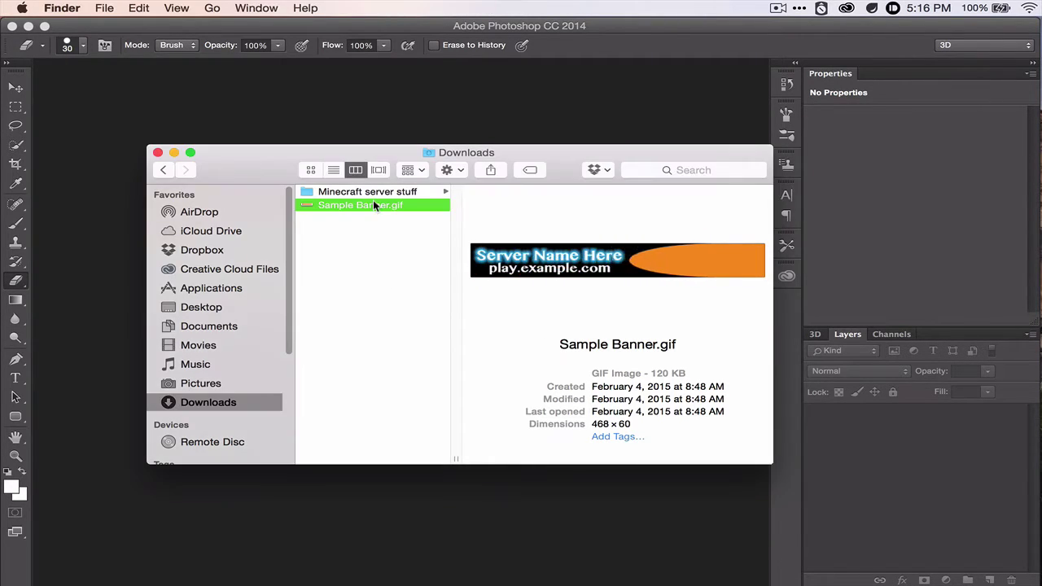
key("space")
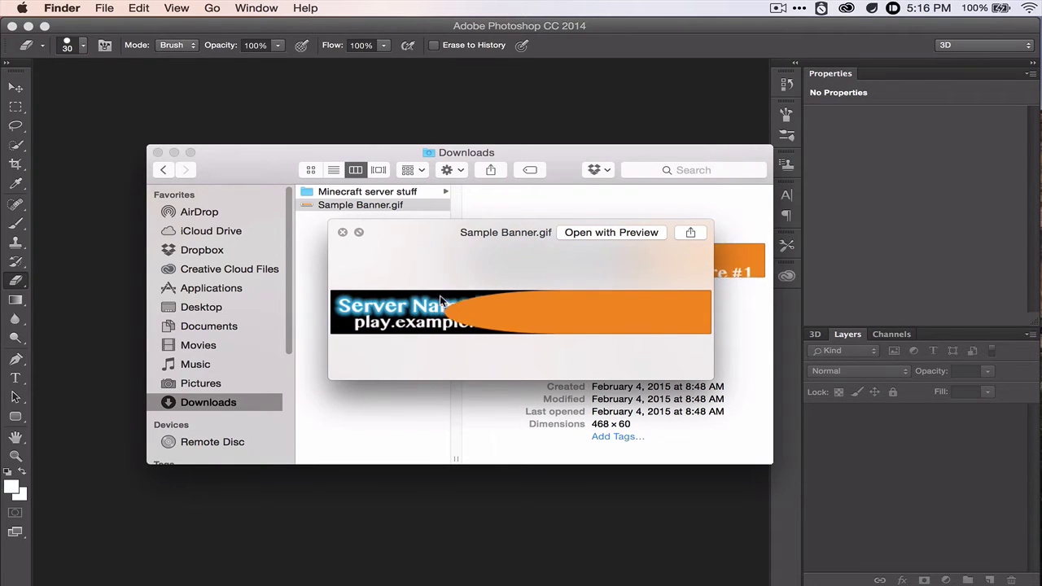
key("space")
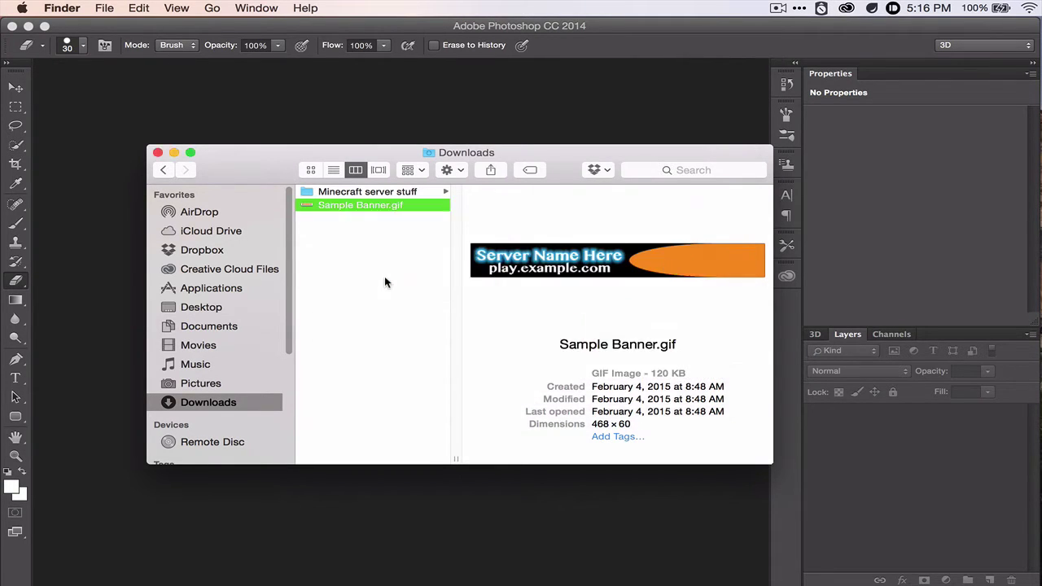
left_click(385, 281)
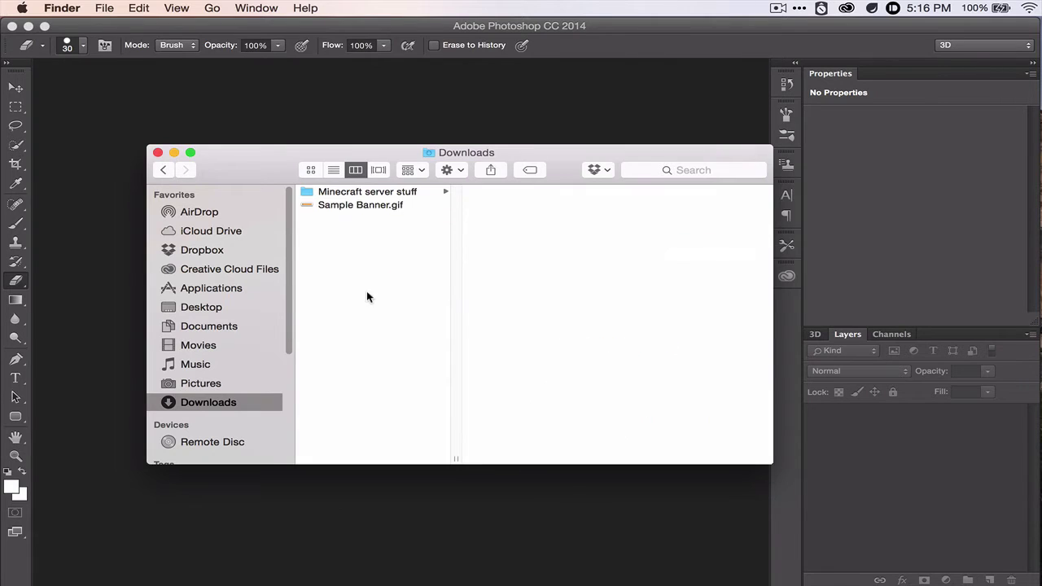
left_click(301, 104)
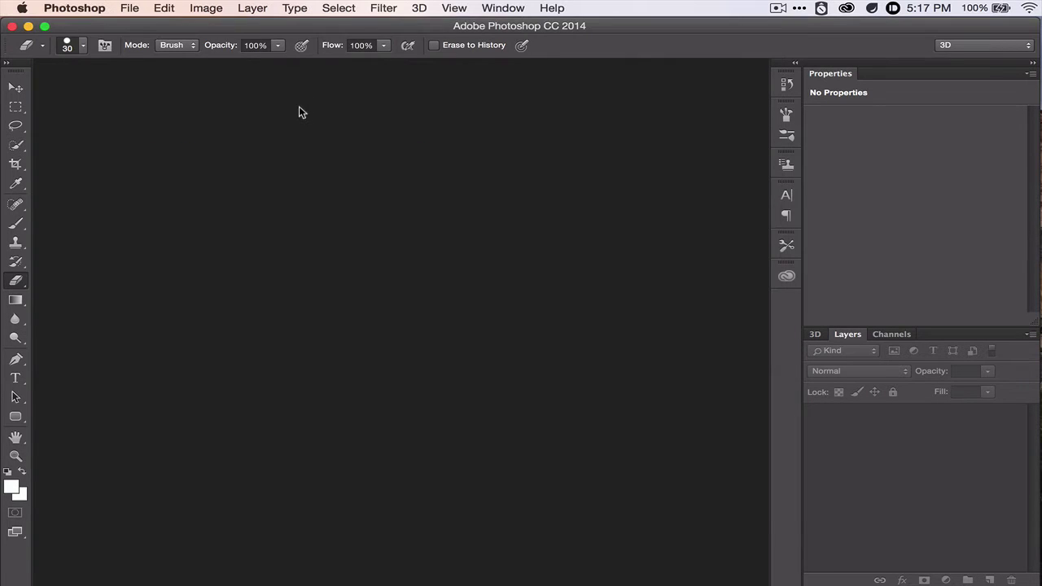
Step: Start a new document from the Minecraft Server Banner preset: 468 × 60 px at 72 ppi
left_click(128, 7)
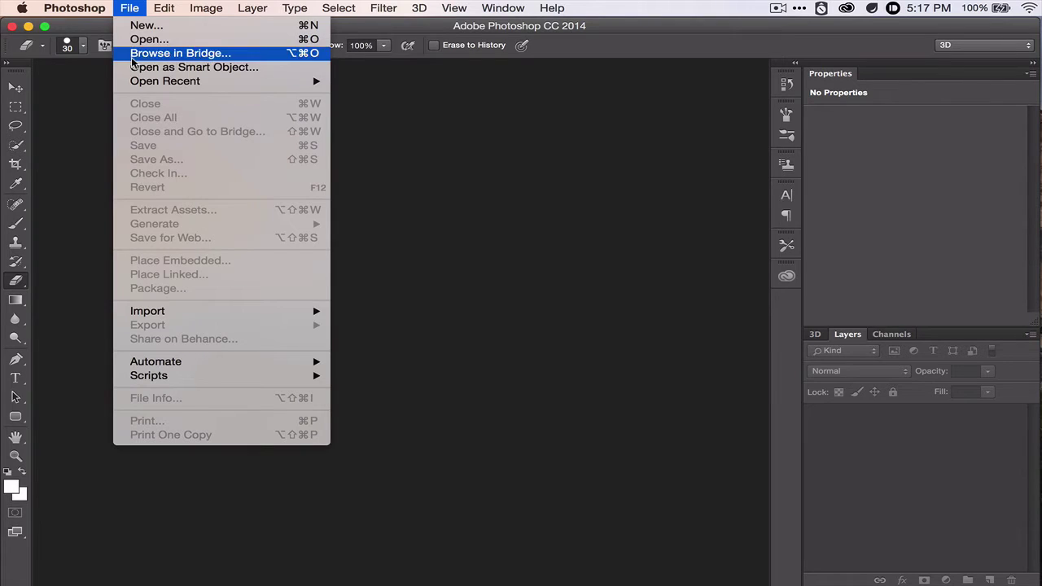
left_click(136, 26)
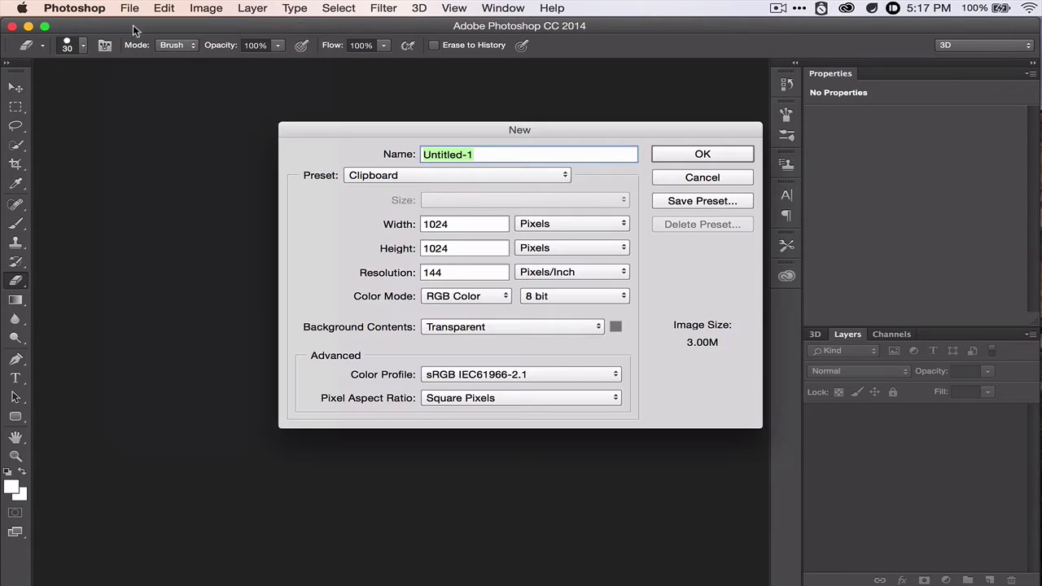
left_click(396, 175)
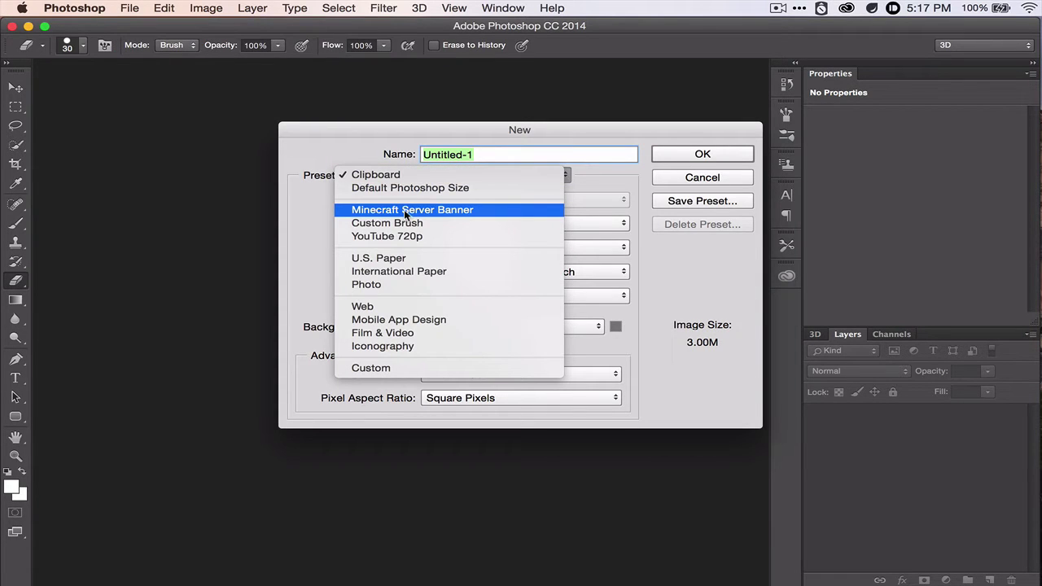
left_click(407, 210)
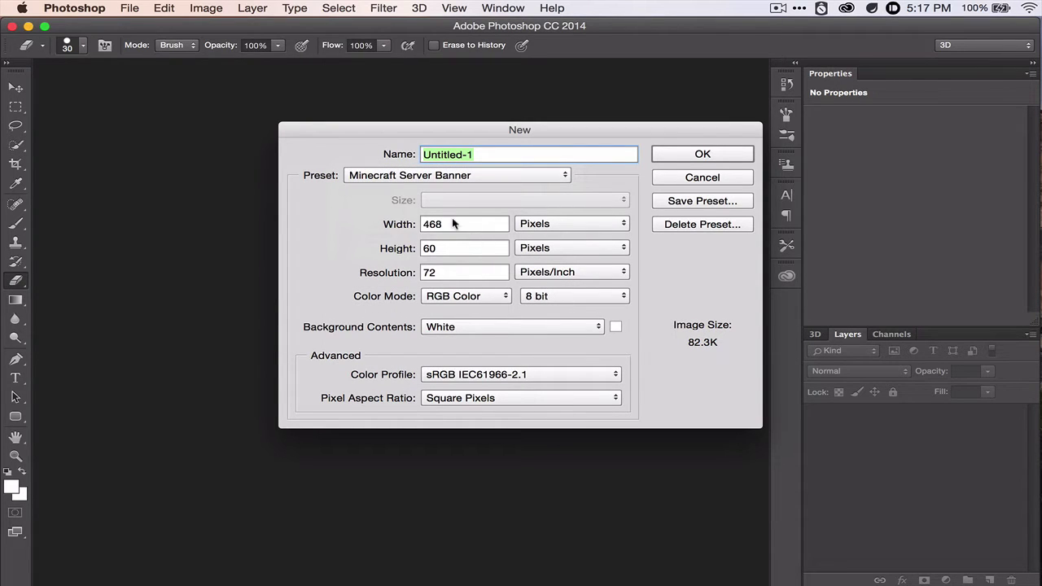
left_click_drag(456, 222, 387, 251)
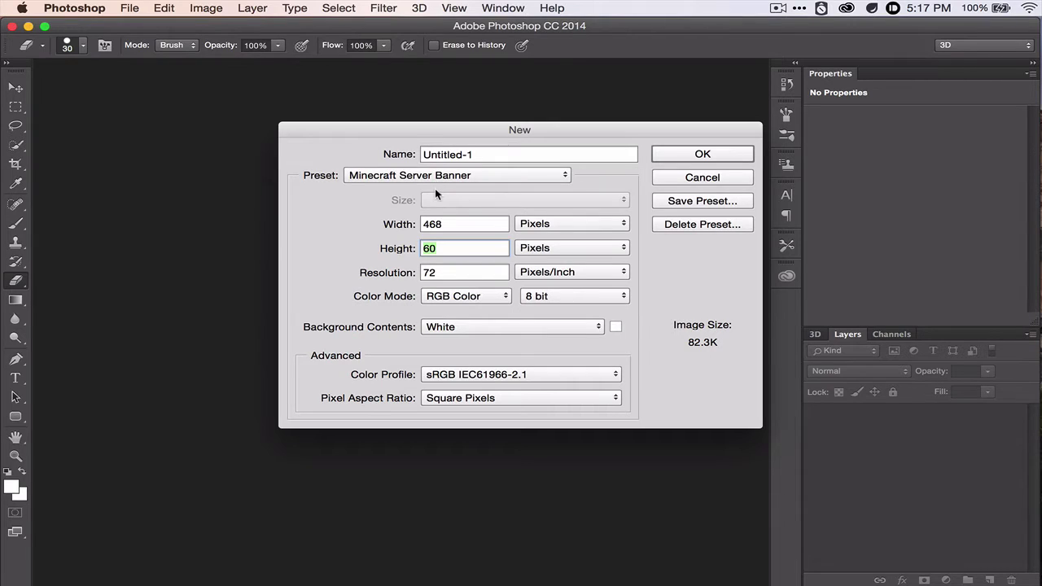
left_click(389, 271)
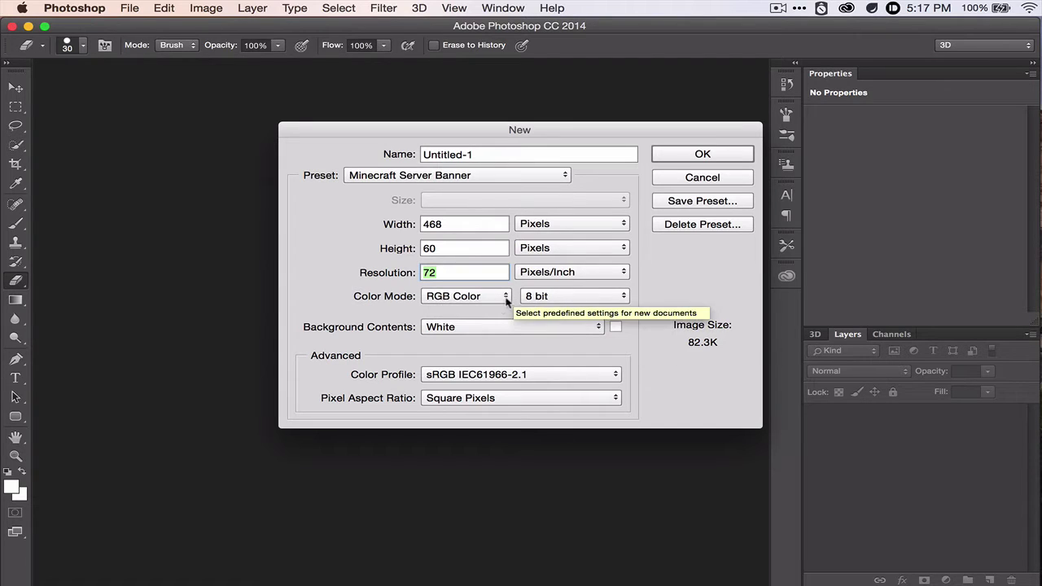
Step: Set the background contents to a custom black (000000) colour
left_click(467, 329)
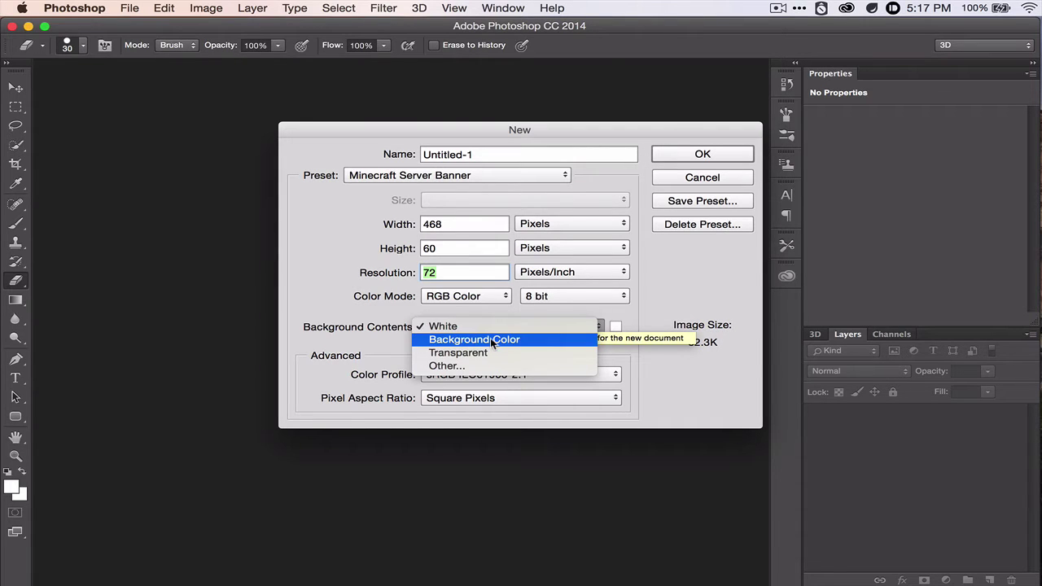
left_click(490, 338)
left_click(616, 326)
left_click_drag(360, 223, 306, 299)
left_click(705, 84)
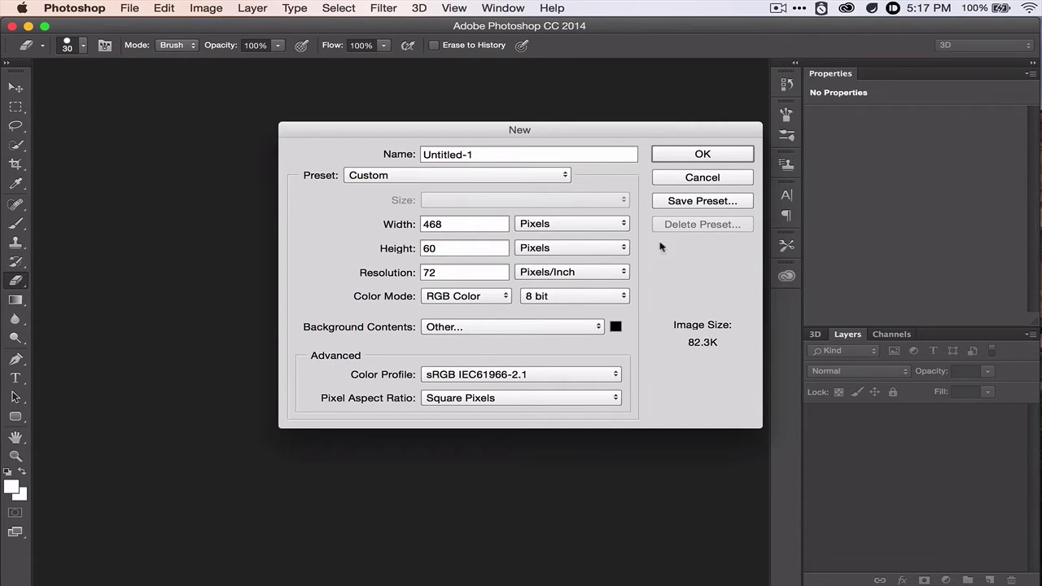
Step: Begin saving a preset named 'Mine', then cancel and leave the preset list unchanged
left_click(685, 201)
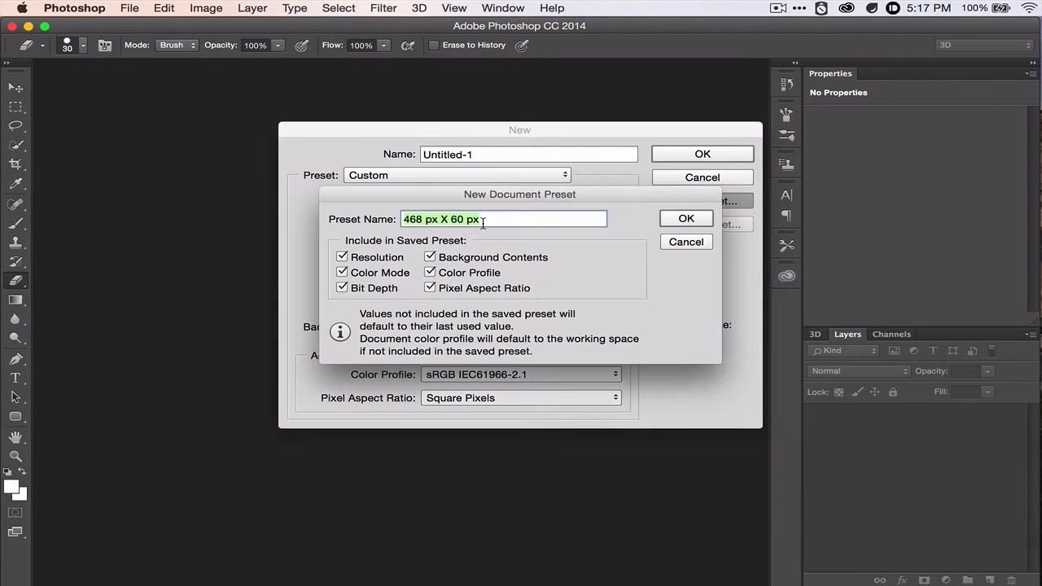
type("Mine")
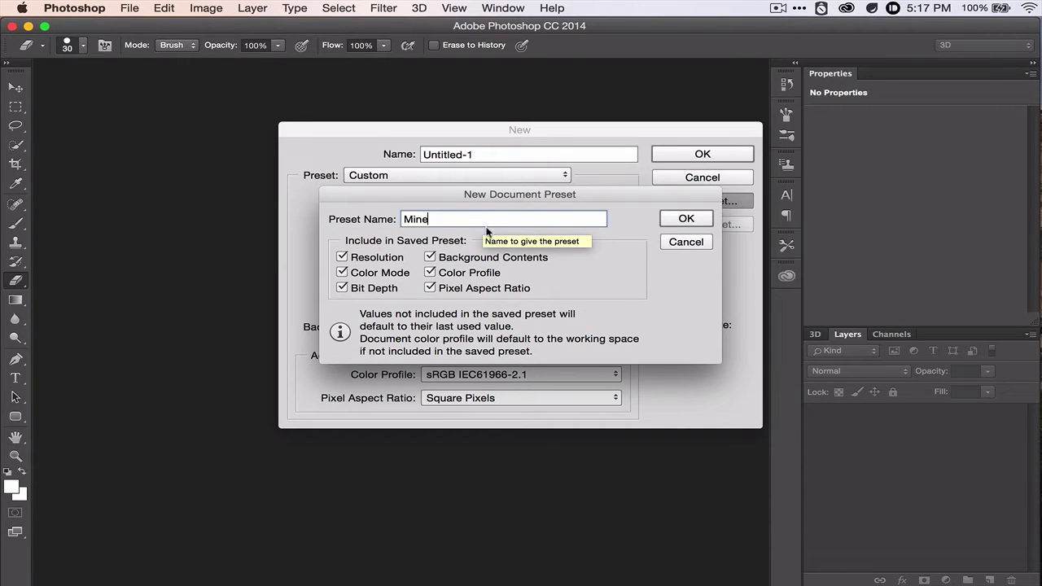
left_click(685, 242)
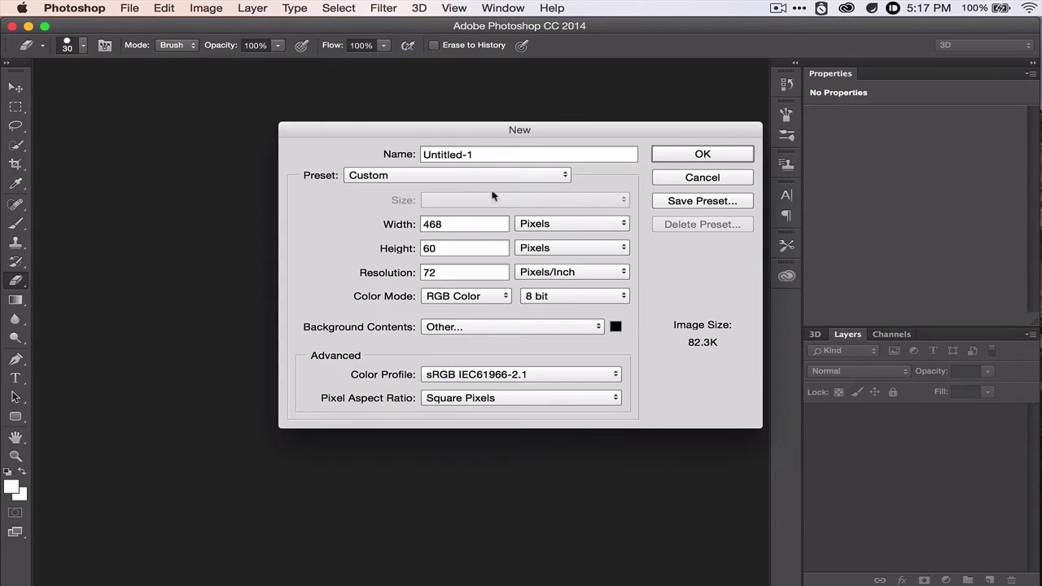
left_click(460, 175)
scroll(399, 41, "up", 2)
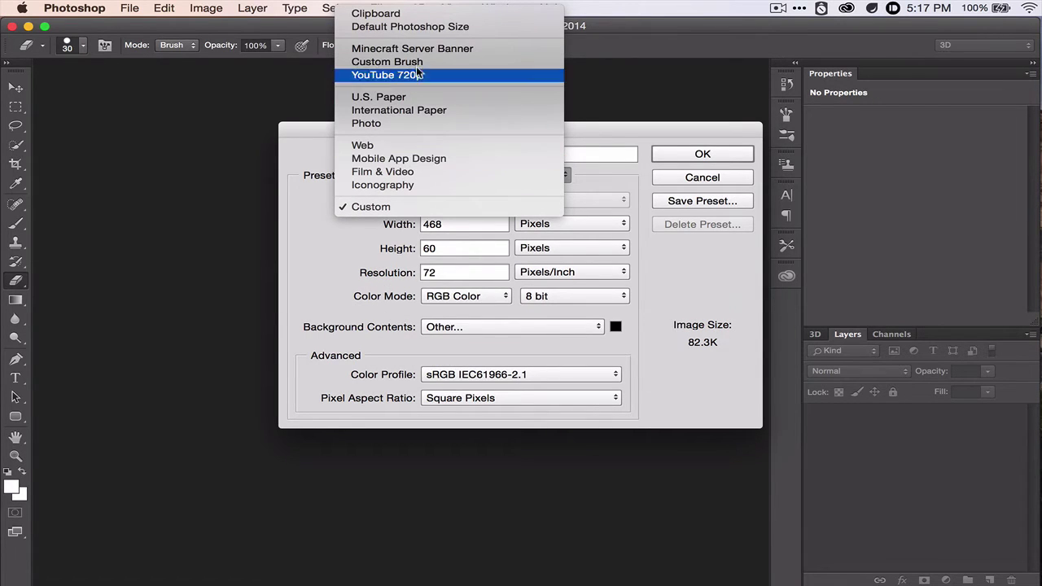
left_click(699, 291)
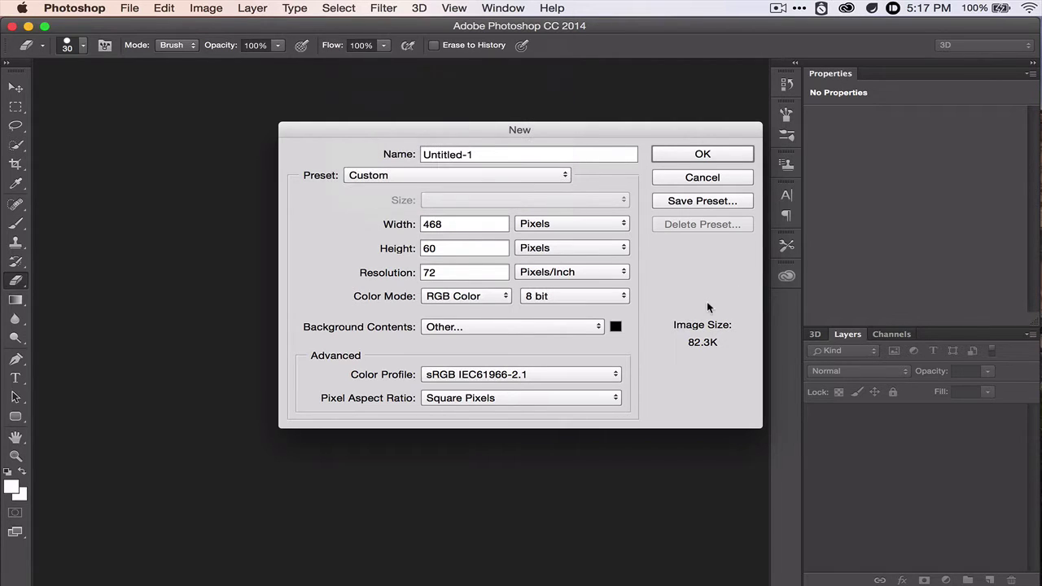
Step: Reapply the Minecraft Server Banner preset and set the background colour back to black
triple_click(492, 154)
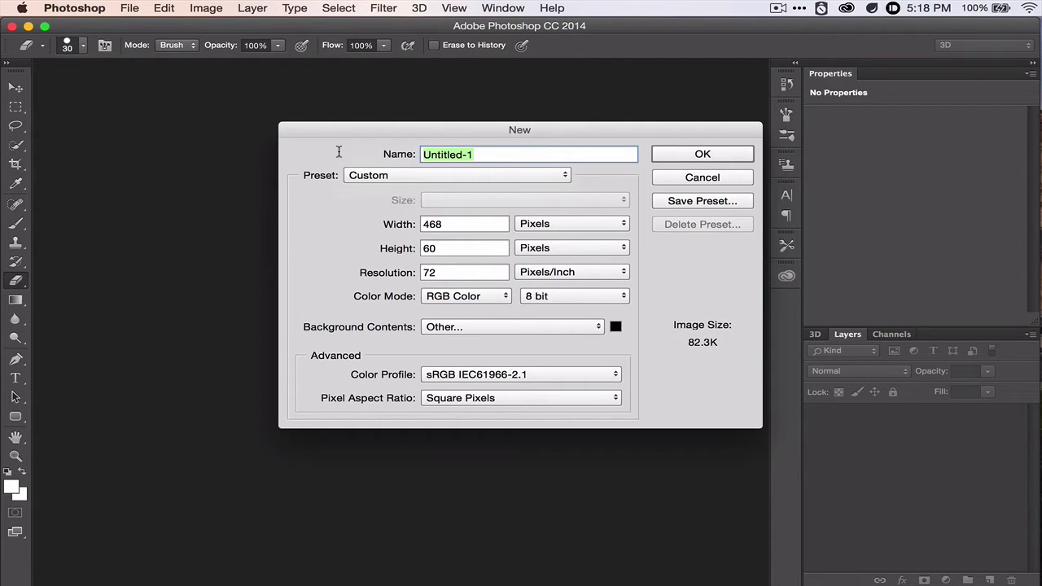
left_click(381, 175)
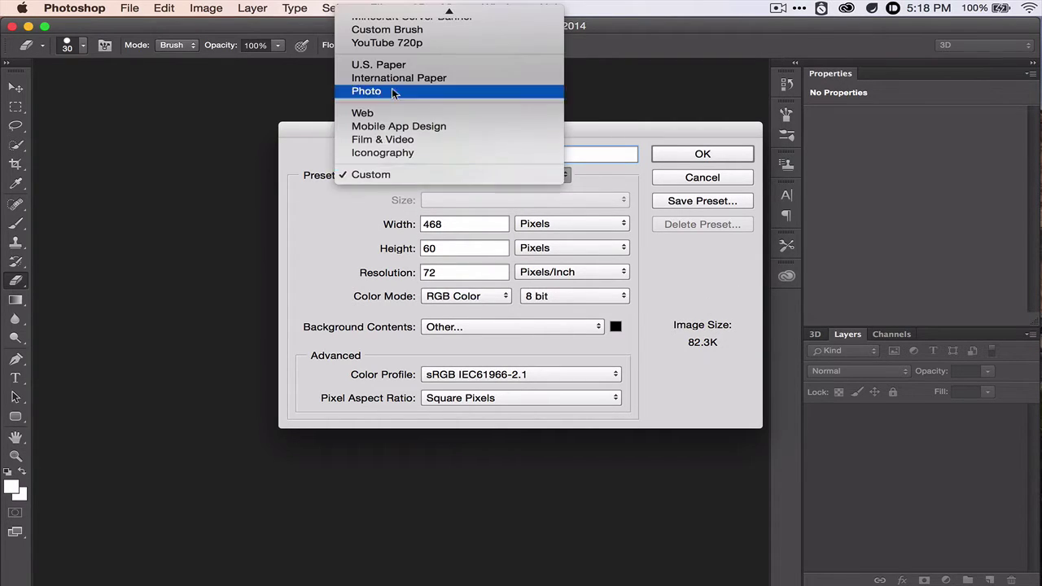
left_click(412, 48)
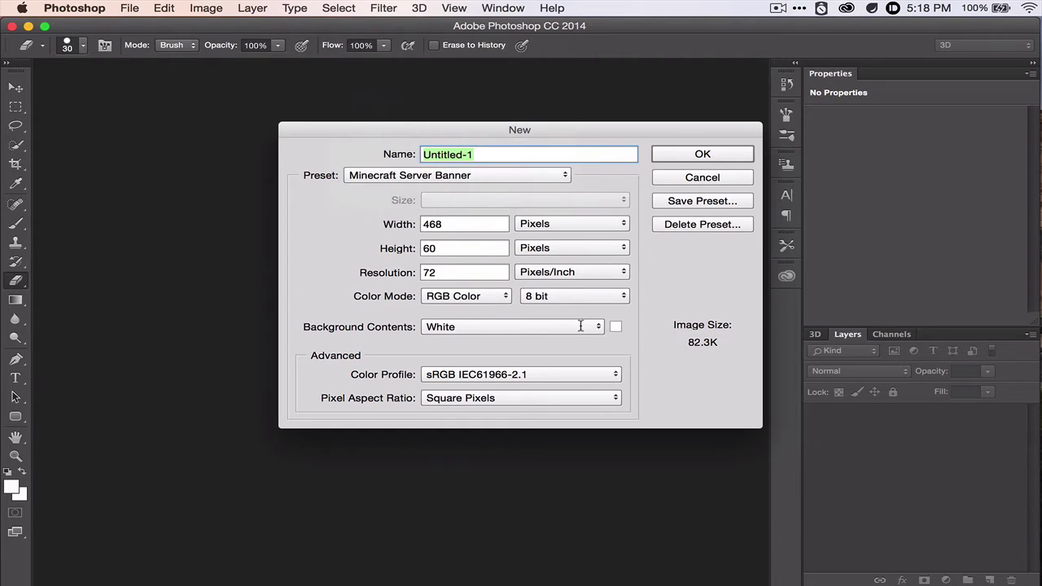
left_click(616, 326)
left_click_drag(398, 193, 325, 308)
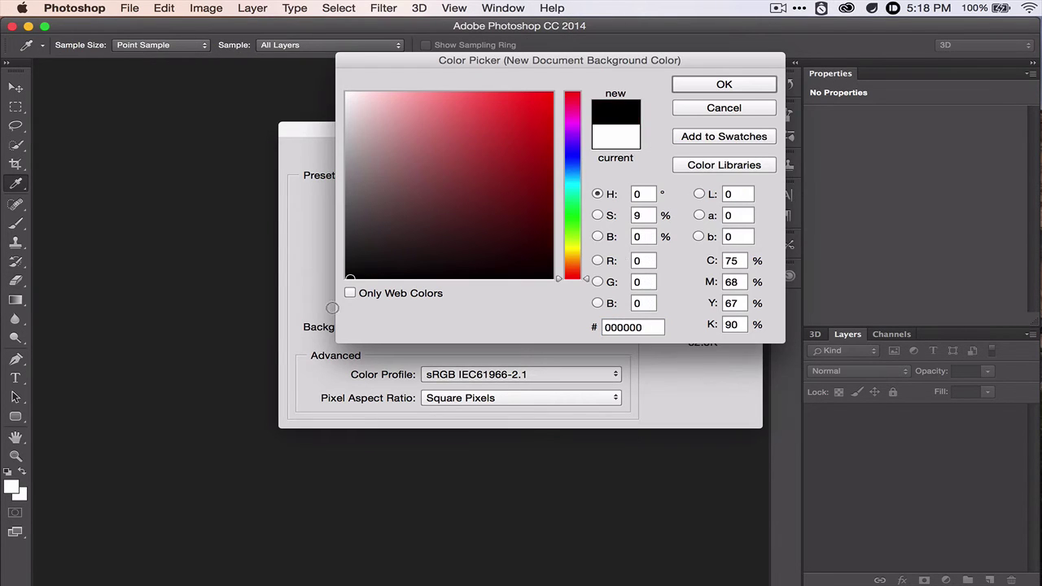
left_click(723, 85)
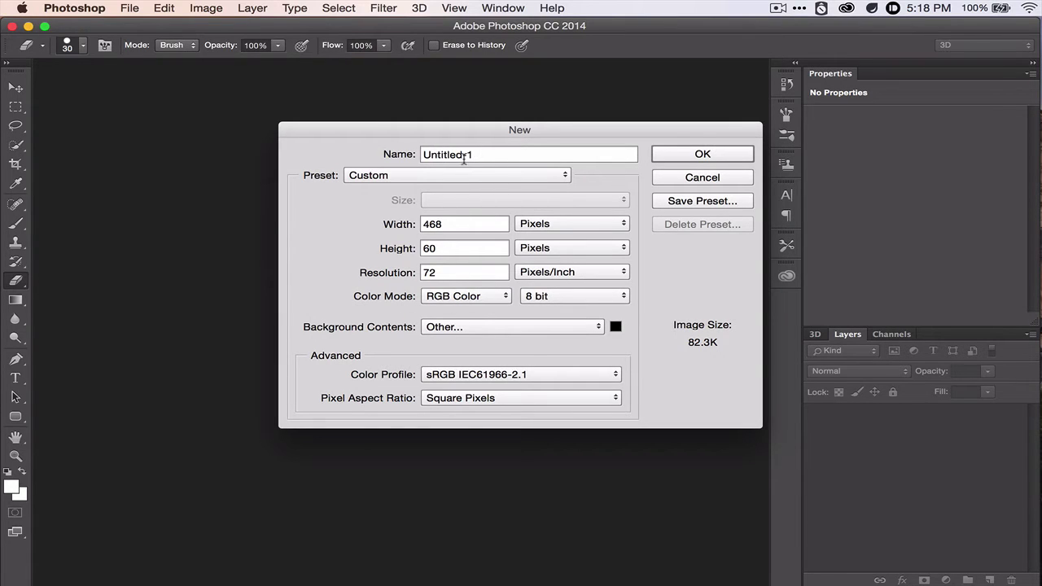
Step: Name the document 'Minecraft Banner' and create it
left_click_drag(488, 156, 293, 155)
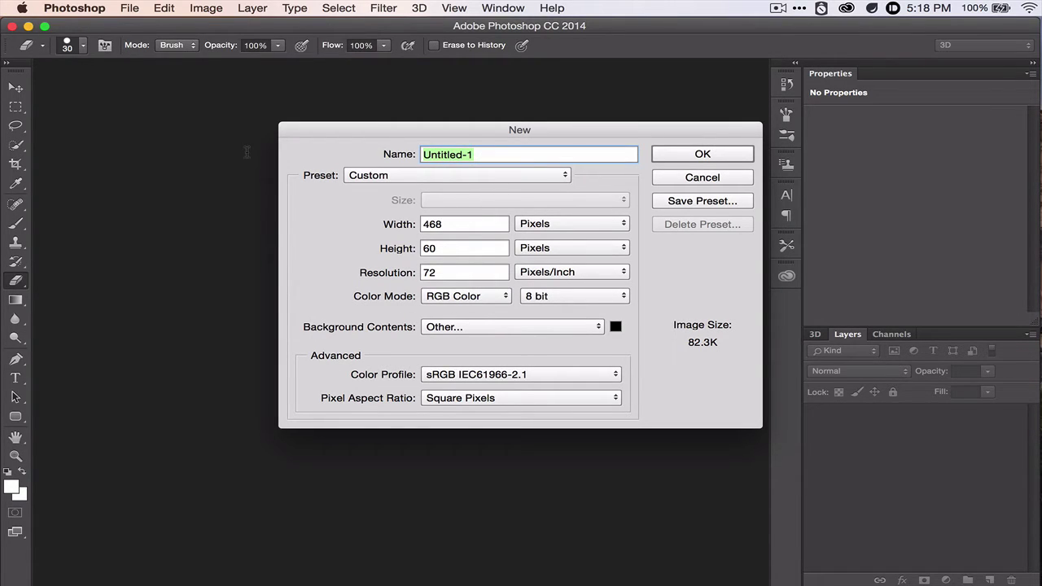
type("Minecraft")
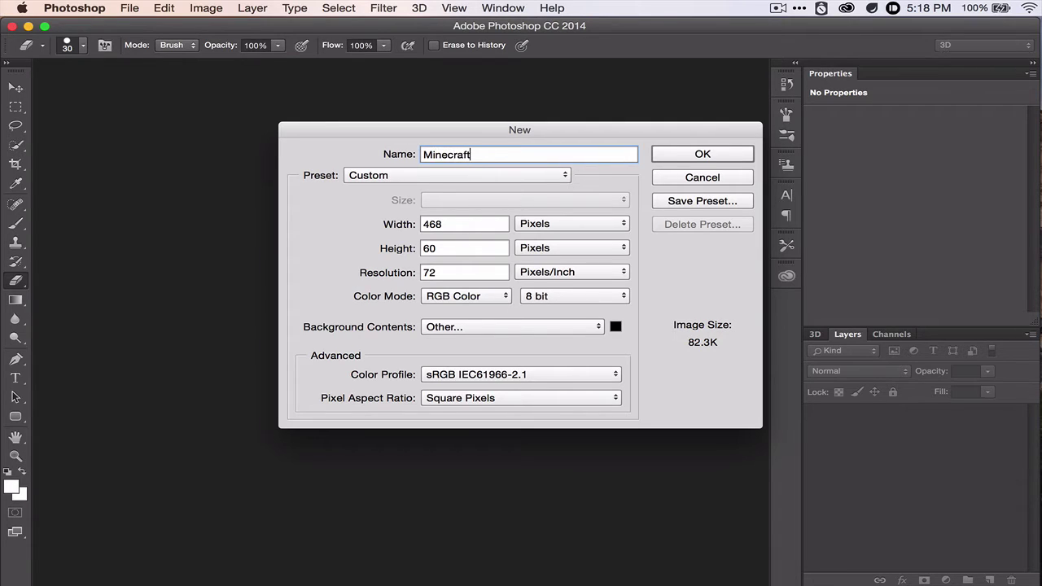
type(" Banner")
left_click(703, 153)
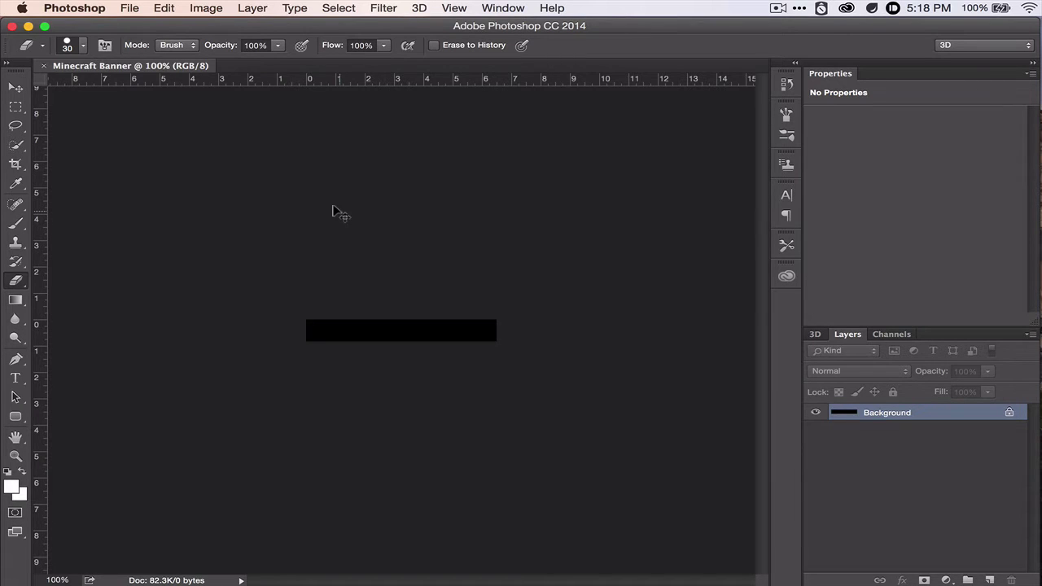
Step: Fit the black banner to the window with Cmd+0, then bring up Google Images in Safari
key("super+0")
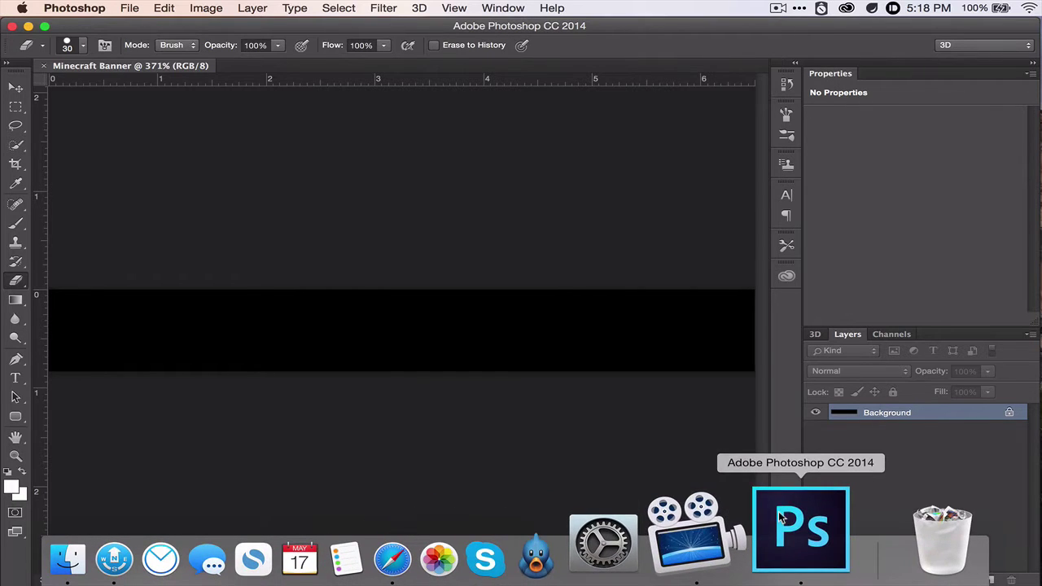
left_click(504, 530)
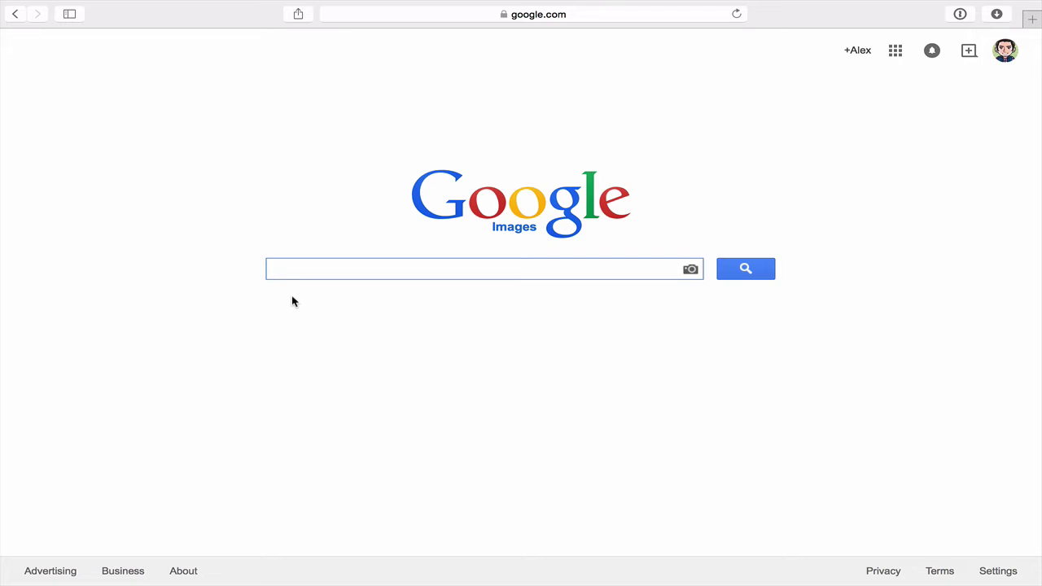
Step: Search Google Images for 'alien' and scroll through the results
type("alien")
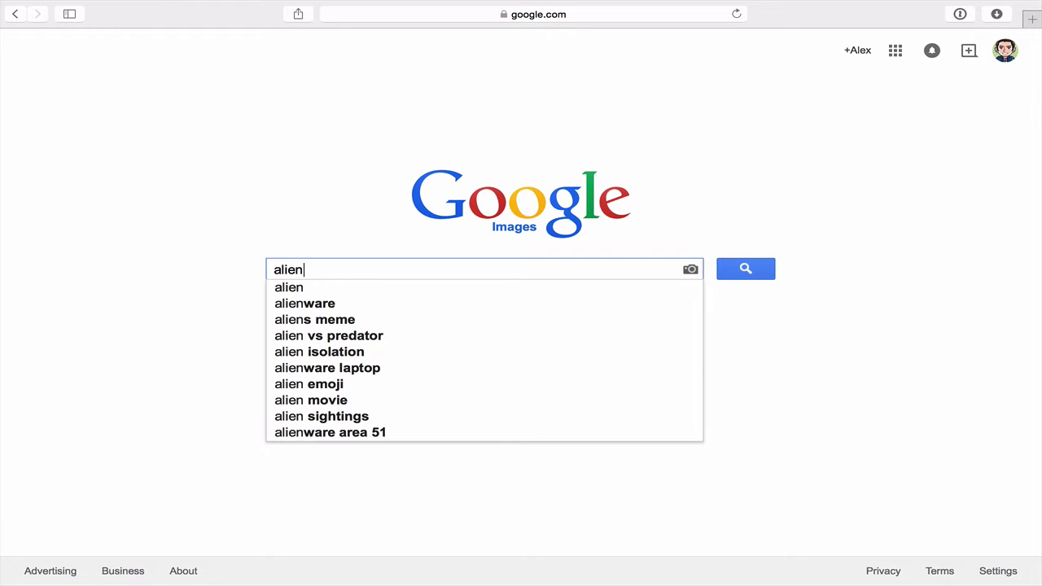
key("Return")
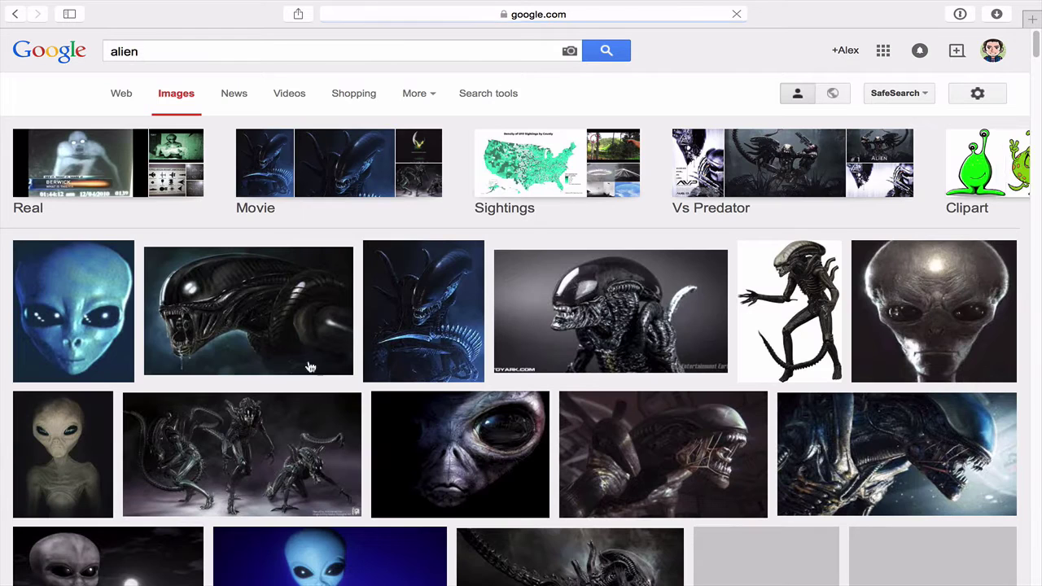
scroll(415, 436, "down", 5)
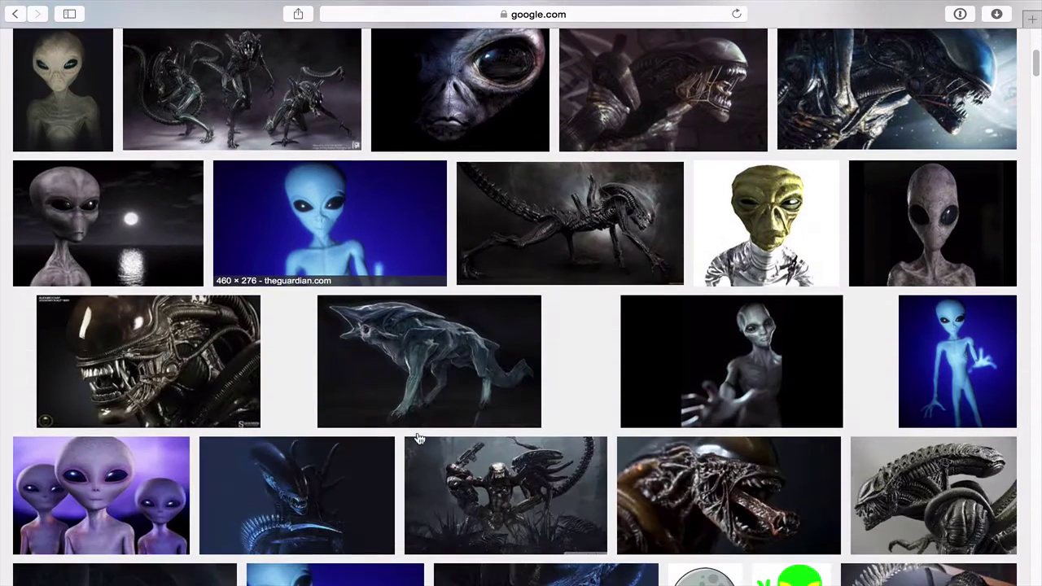
scroll(417, 436, "down", 1)
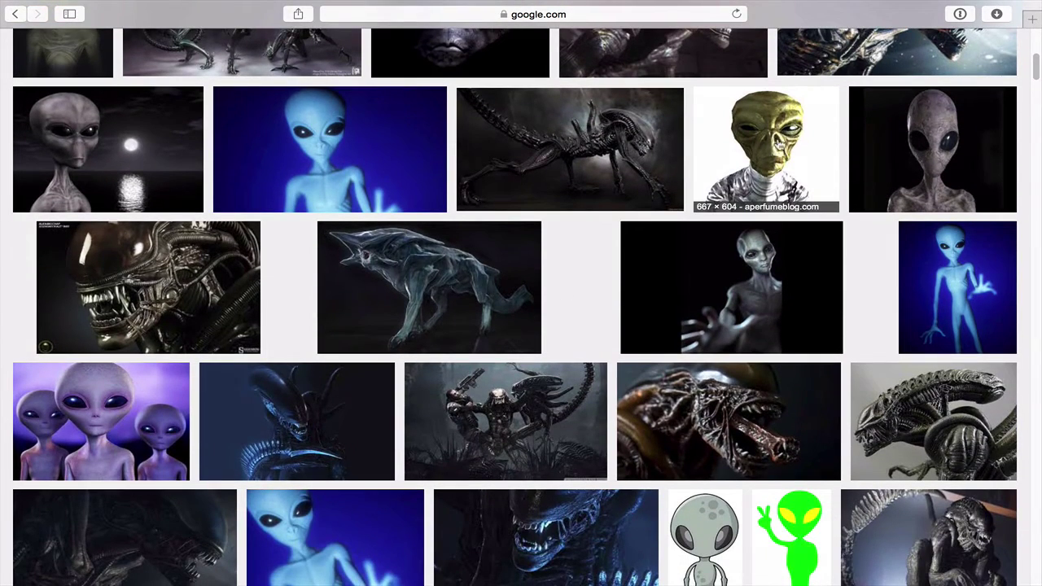
Step: Open the yellow alien image full-size and save it to Downloads
left_click(768, 151)
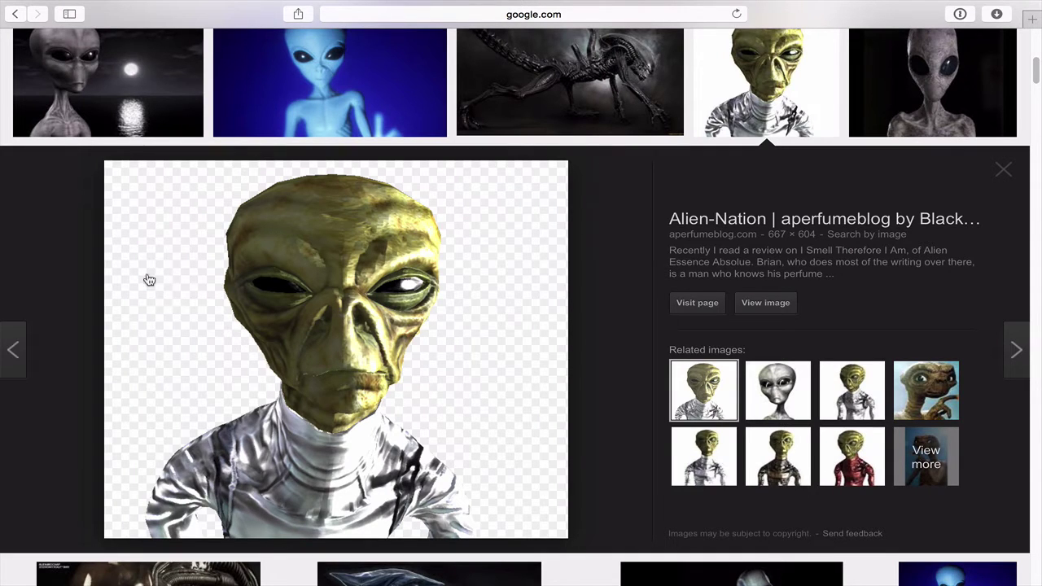
left_click(762, 306)
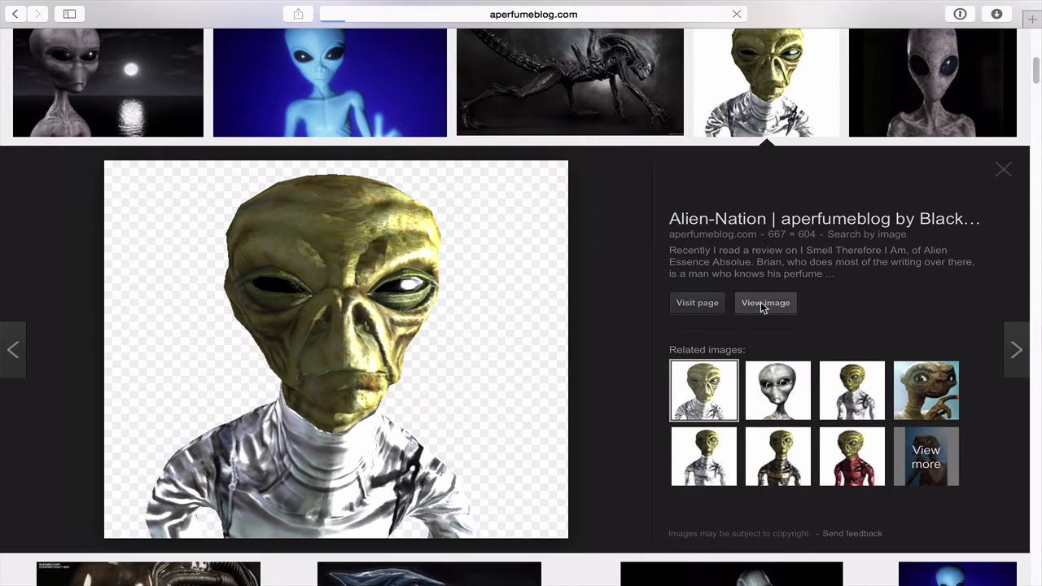
right_click(513, 238)
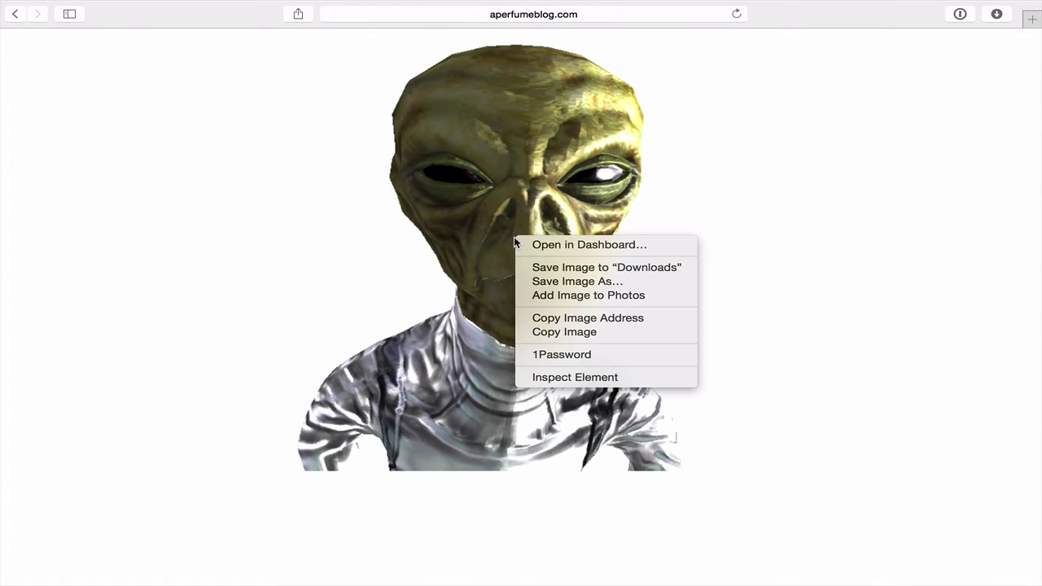
left_click(590, 267)
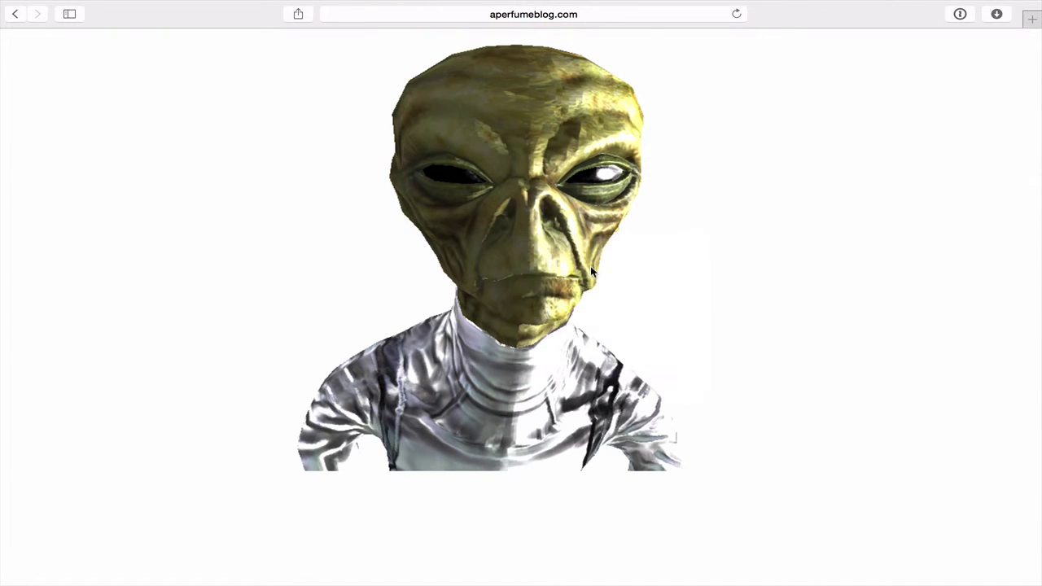
Step: Place Downloads/Alien2.png into the banner as an embedded image
mouse_move(623, 583)
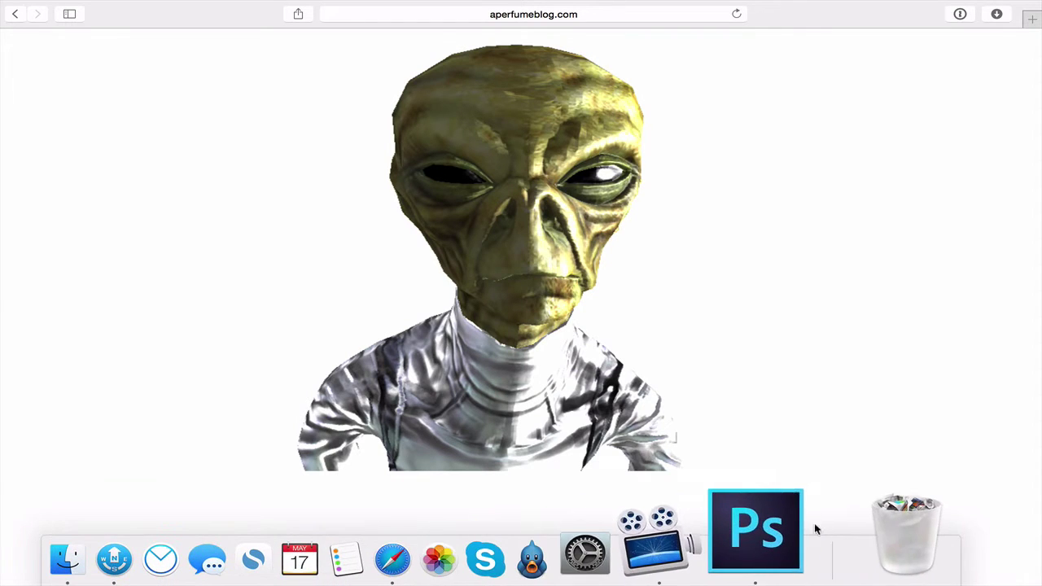
left_click(788, 530)
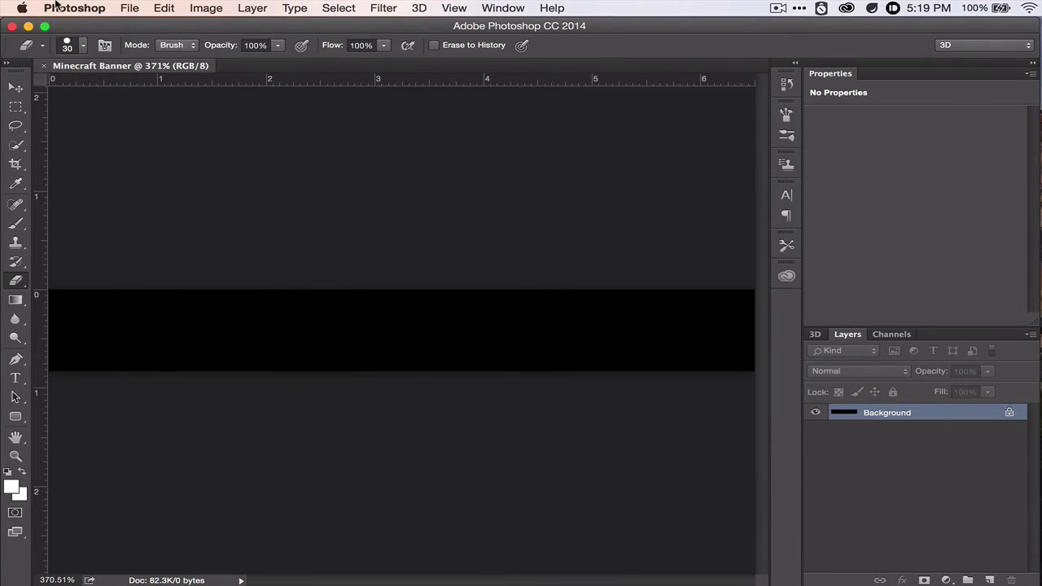
left_click(125, 7)
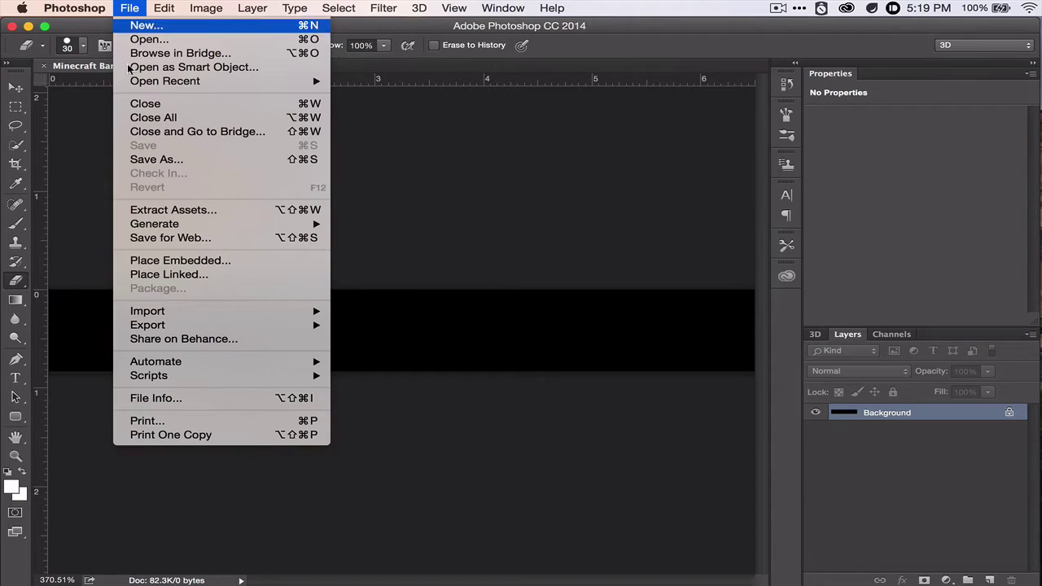
mouse_move(150, 315)
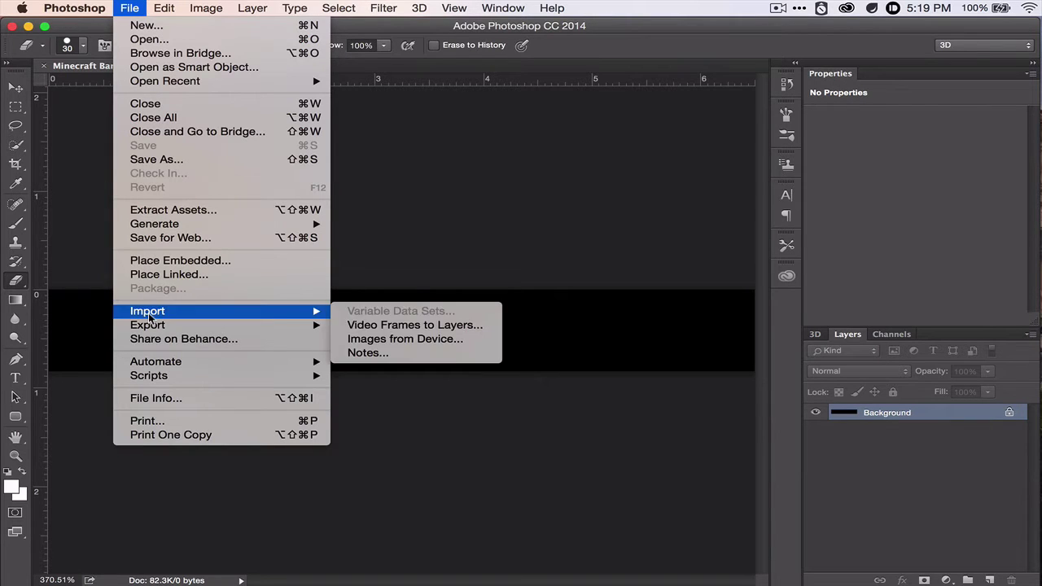
left_click(158, 259)
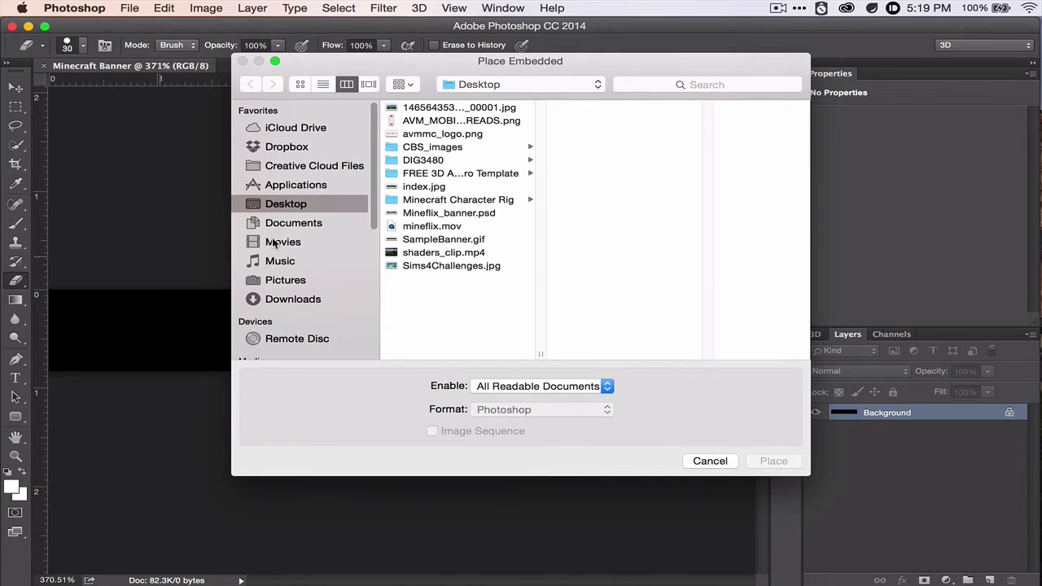
left_click(281, 299)
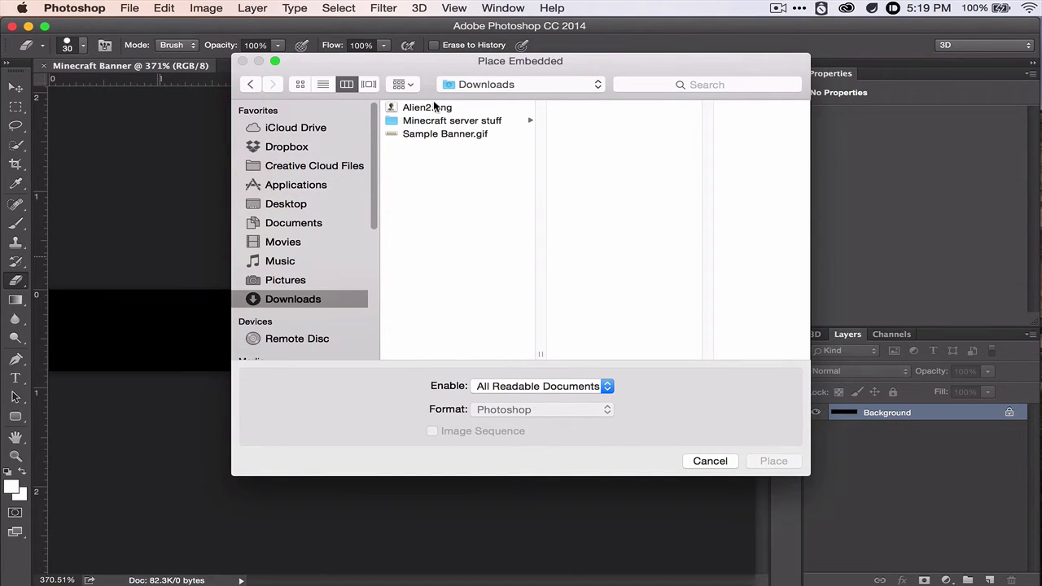
left_click(434, 107)
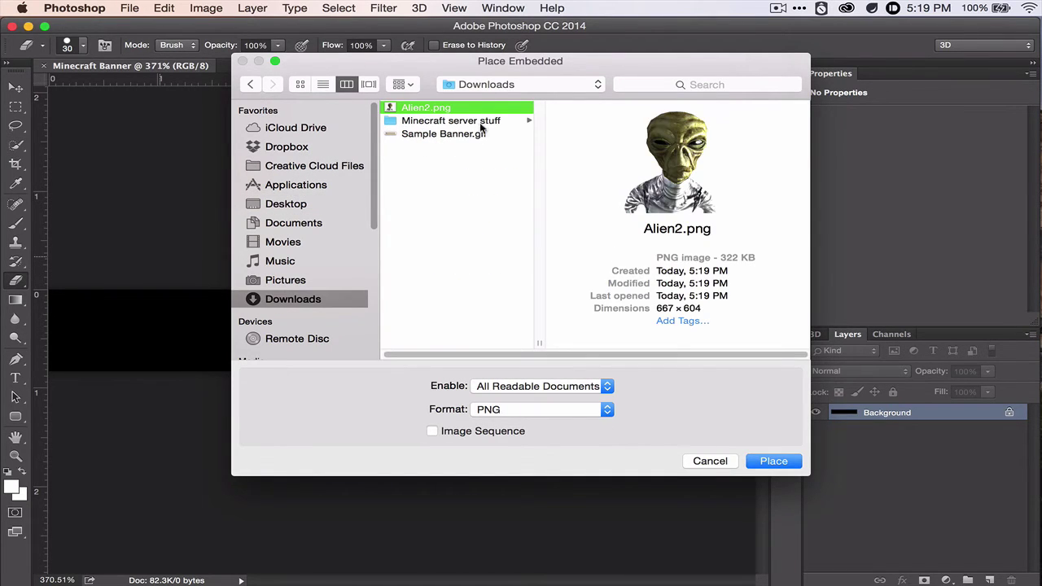
left_click(772, 462)
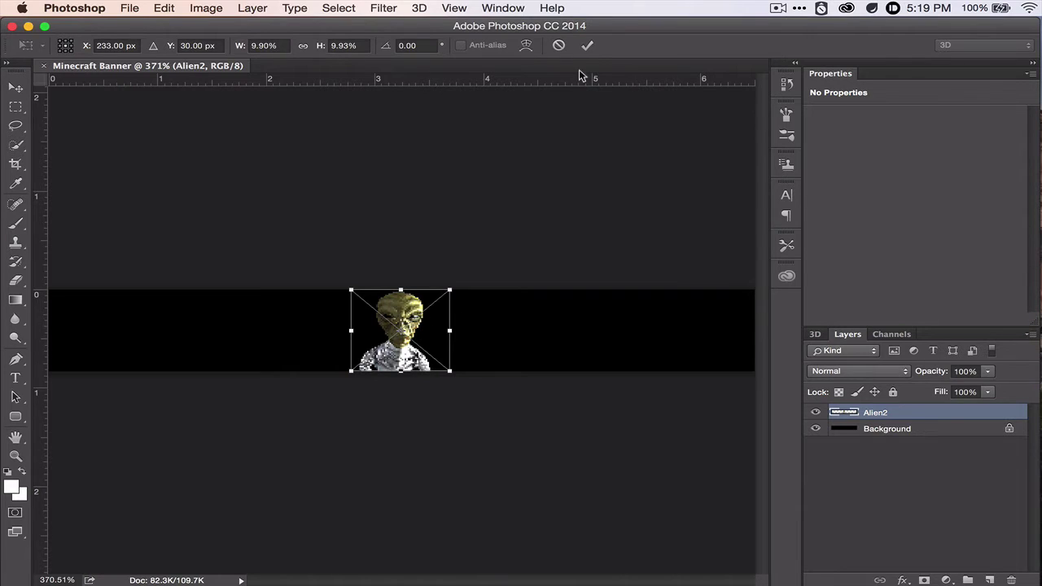
Step: Move the alien to the banner's left edge and commit the placement
left_click_drag(410, 328, 111, 330)
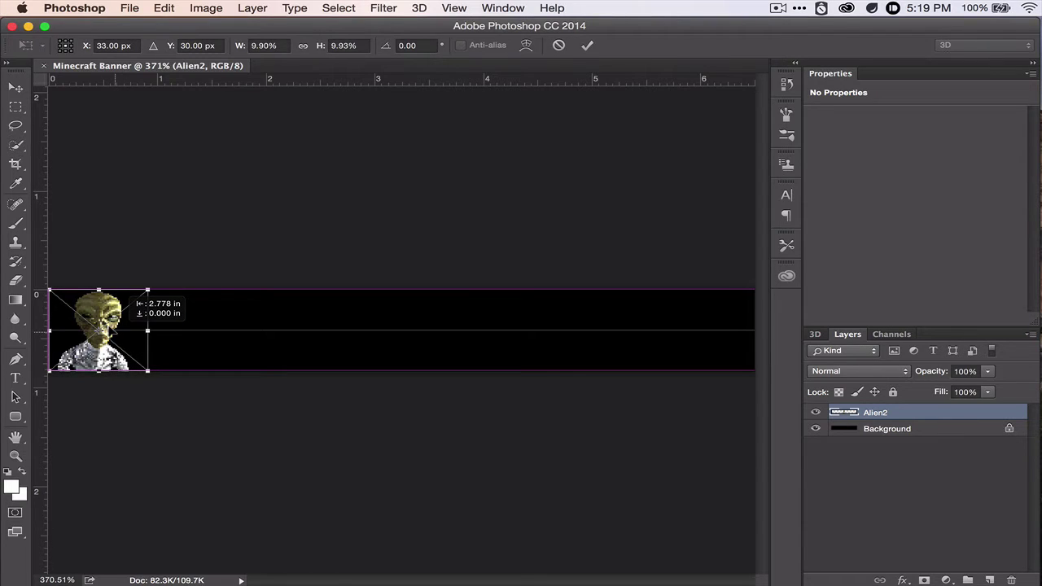
left_click_drag(113, 330, 114, 330)
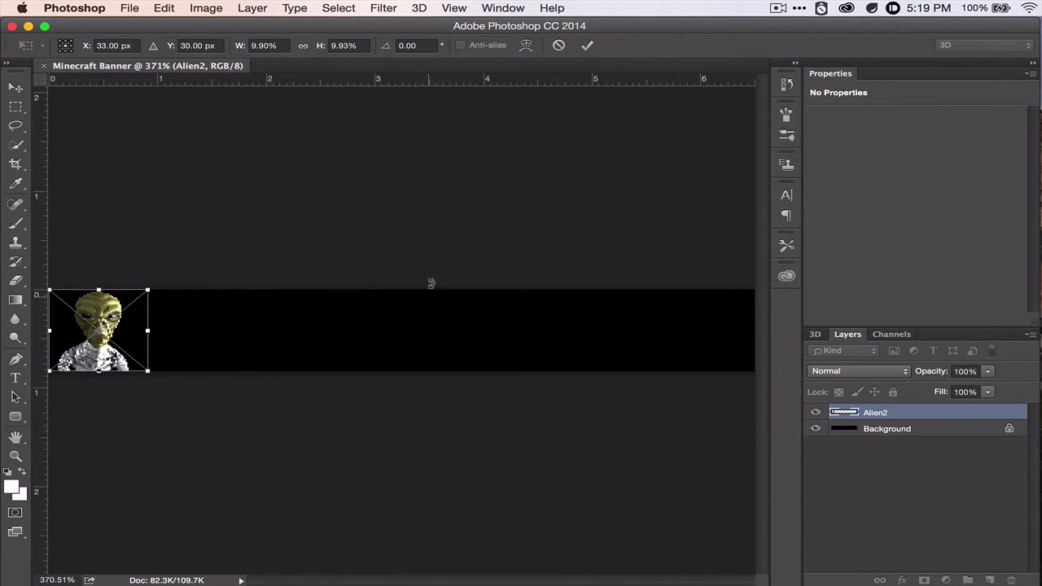
left_click(588, 46)
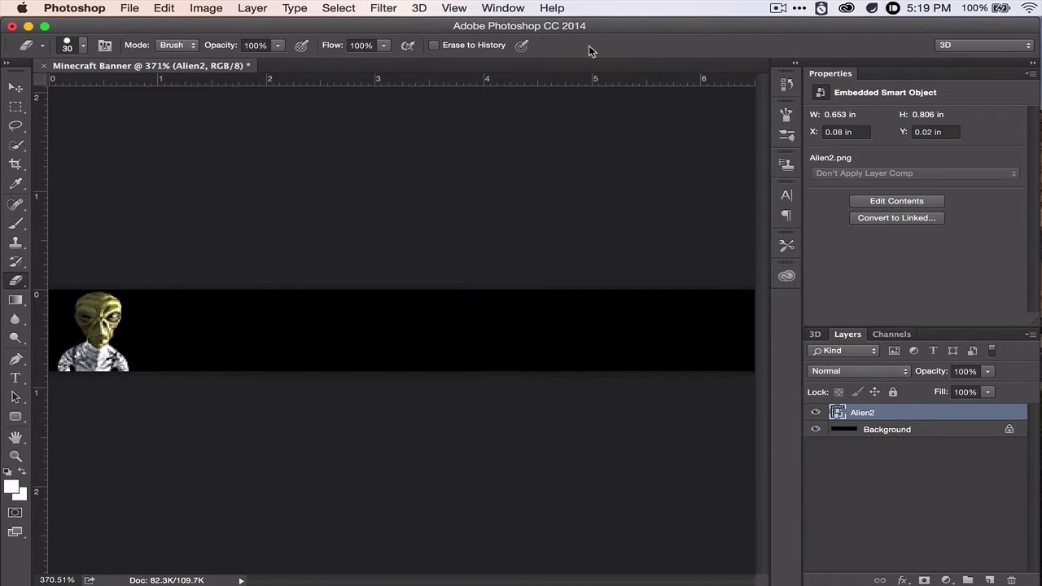
Step: Add a title text layer beside the alien and set it to 12 pt
left_click(16, 379)
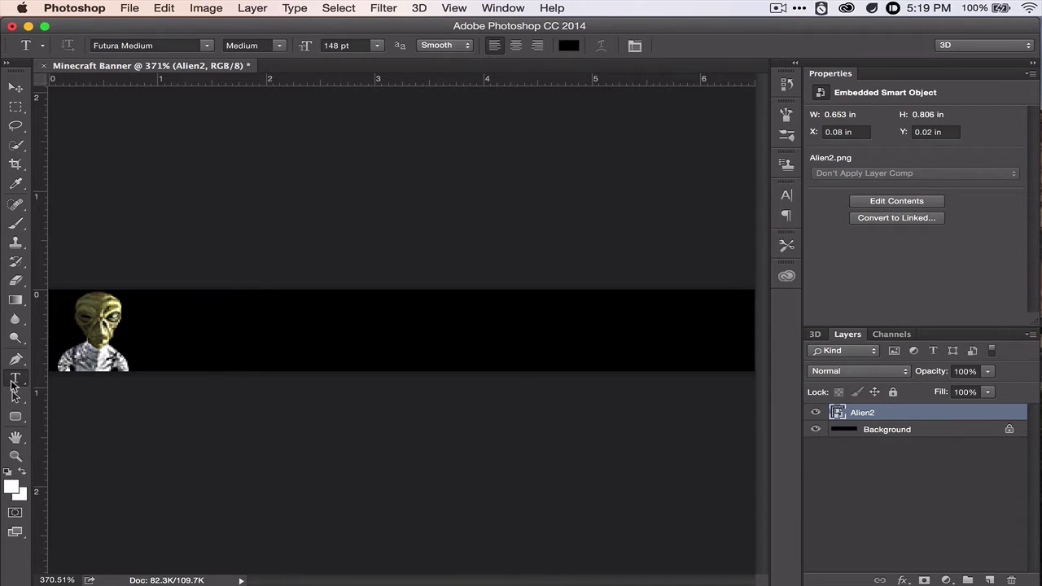
left_click(179, 318)
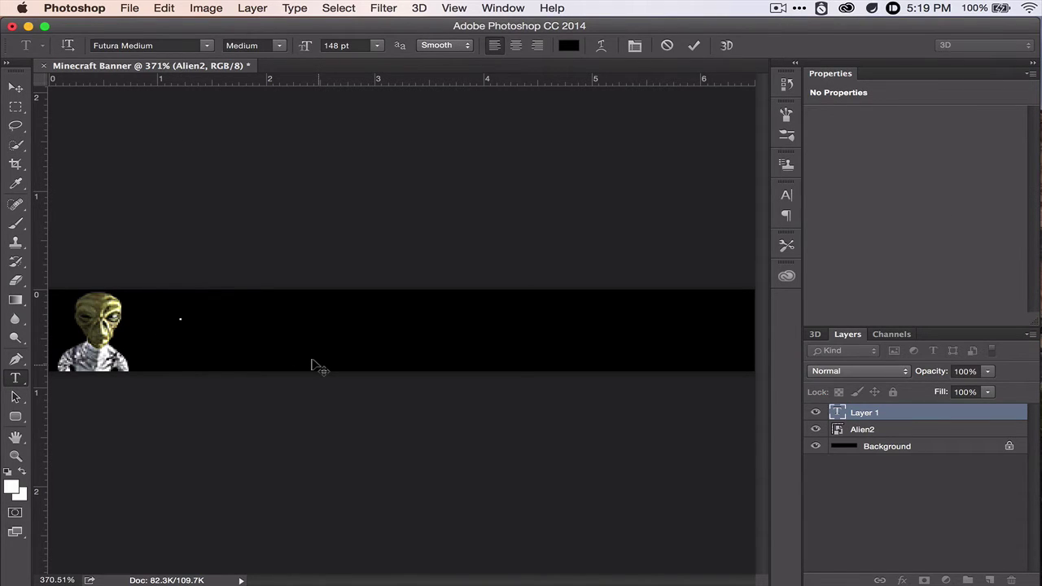
type("Minecraft")
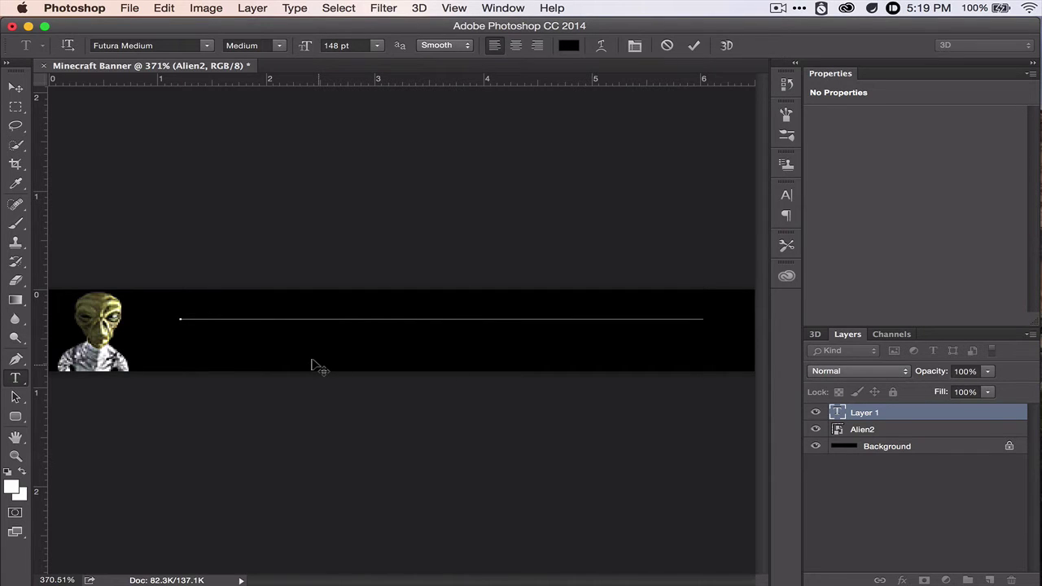
key("super+a")
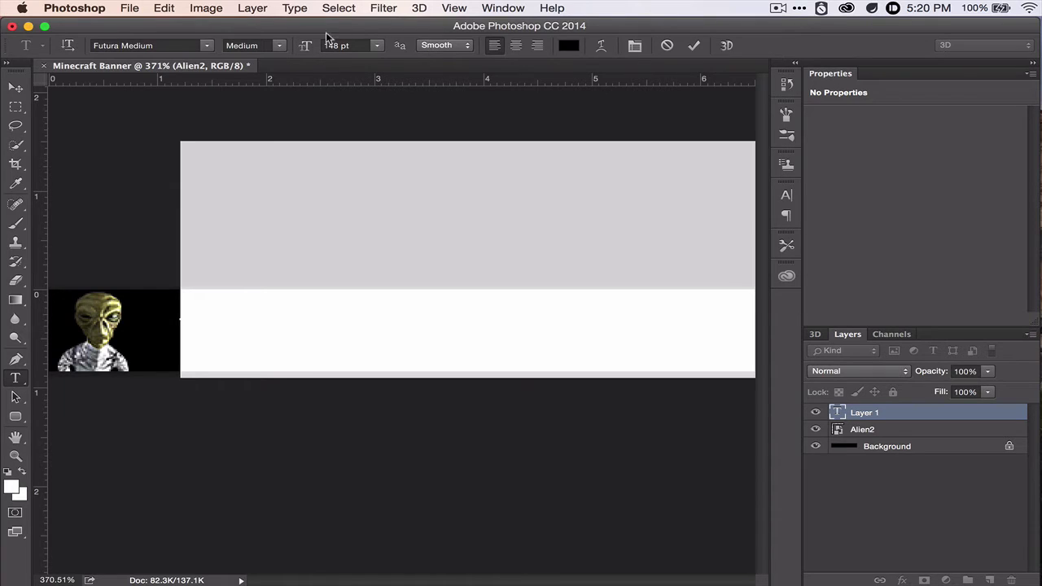
left_click_drag(305, 44, 294, 43)
left_click(380, 46)
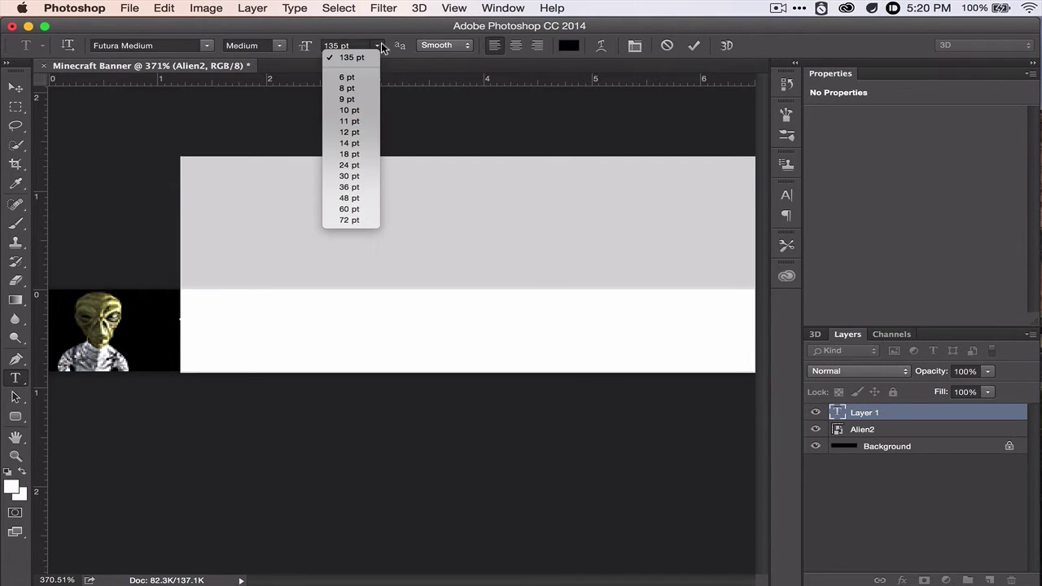
left_click(354, 135)
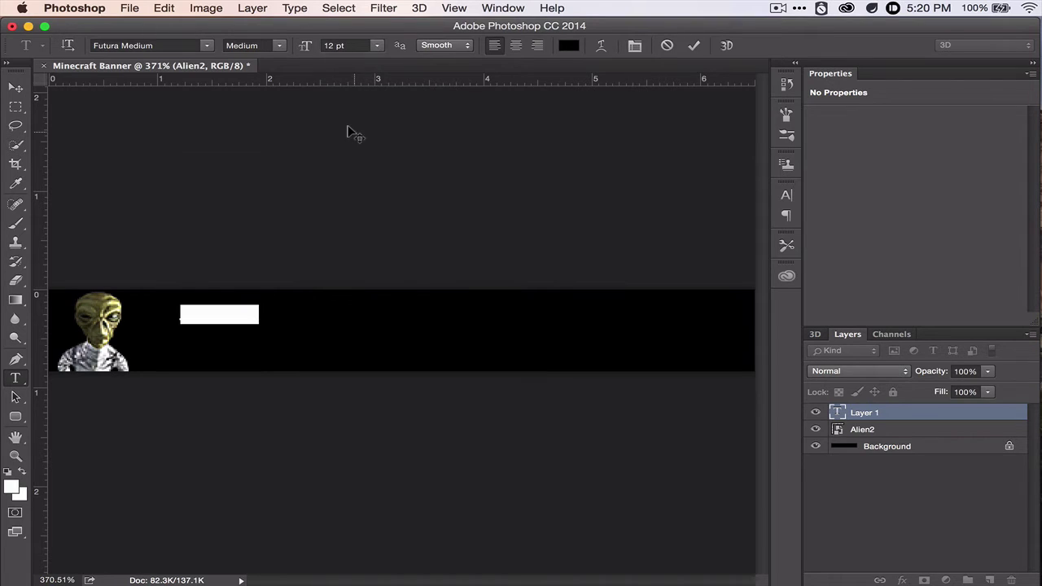
Step: Colour the title text cyan 32ddd3
left_click(569, 46)
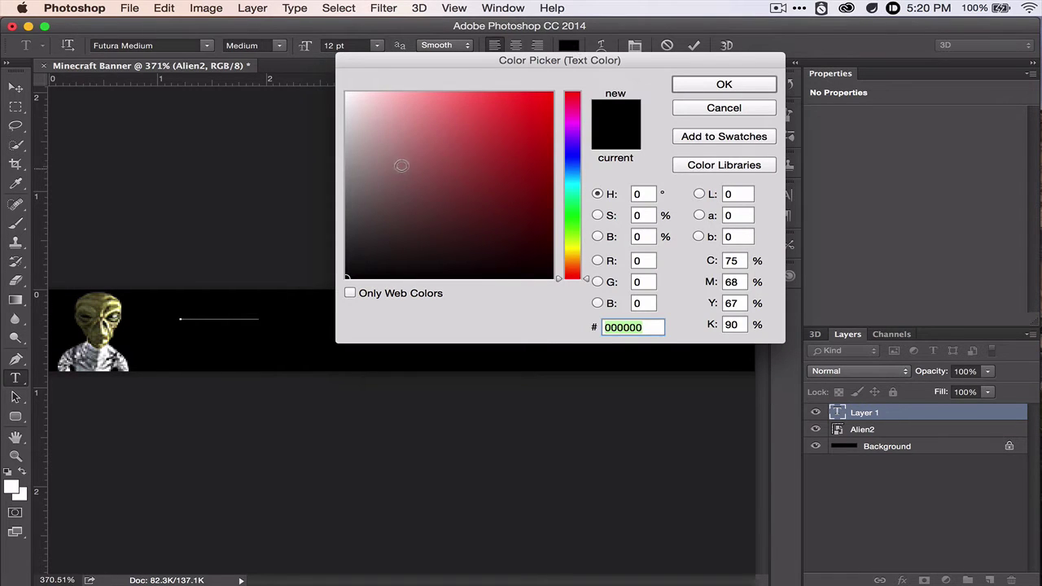
mouse_move(401, 164)
left_mouse_down()
mouse_move(356, 107)
mouse_move(530, 81)
mouse_move(505, 118)
left_mouse_up()
left_click_drag(575, 183, 575, 187)
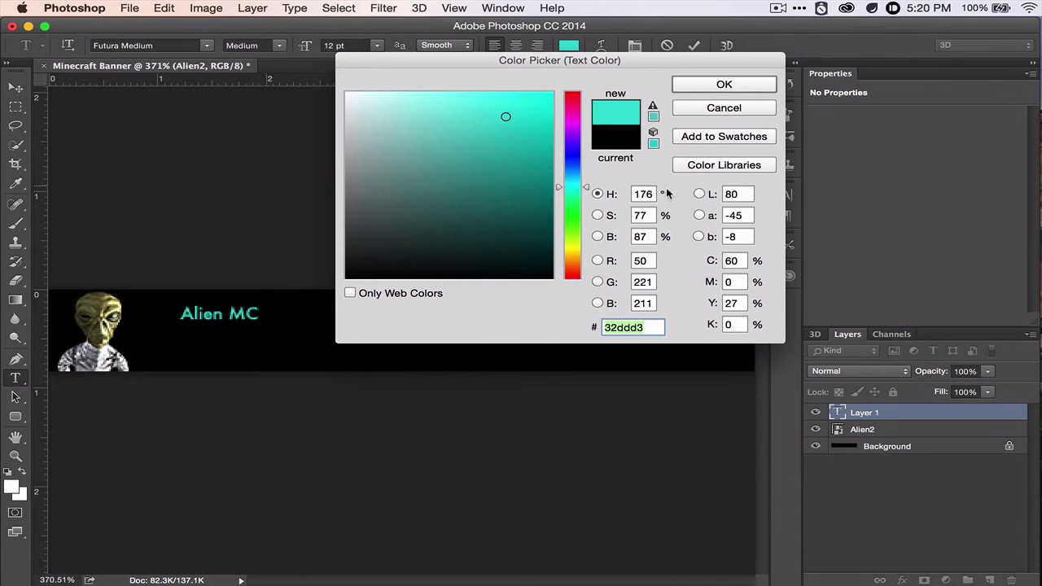
left_click(689, 86)
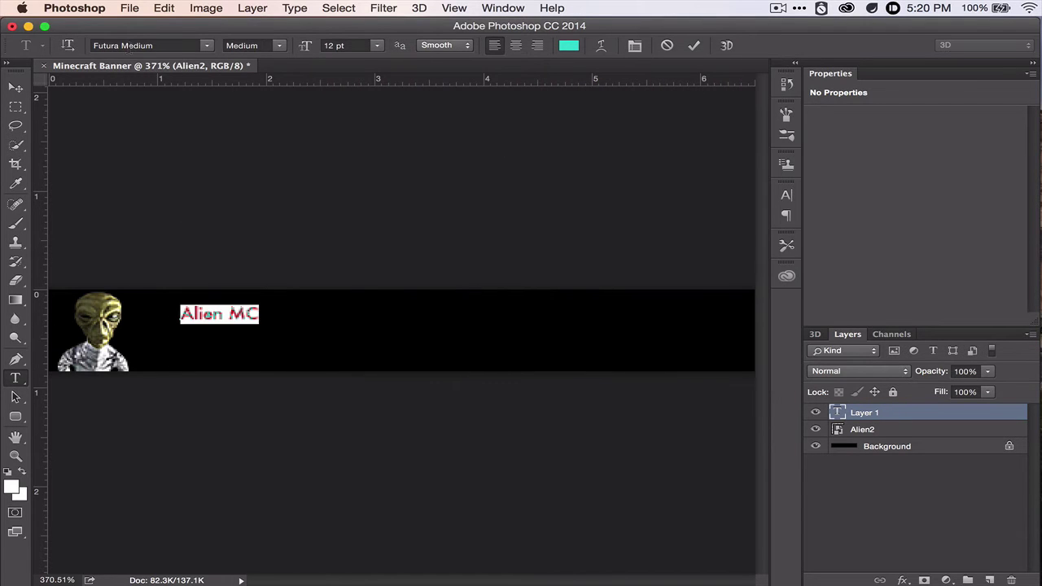
left_click(205, 46)
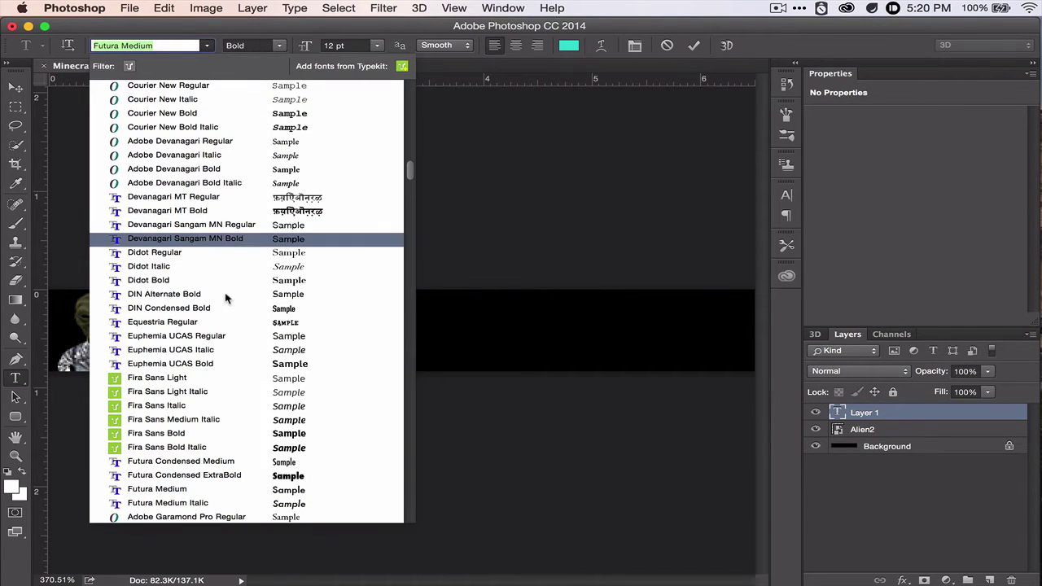
Step: Set the ALIEN MC title to the Abduction Regular font at 19 pt
scroll(247, 464, "down", 10)
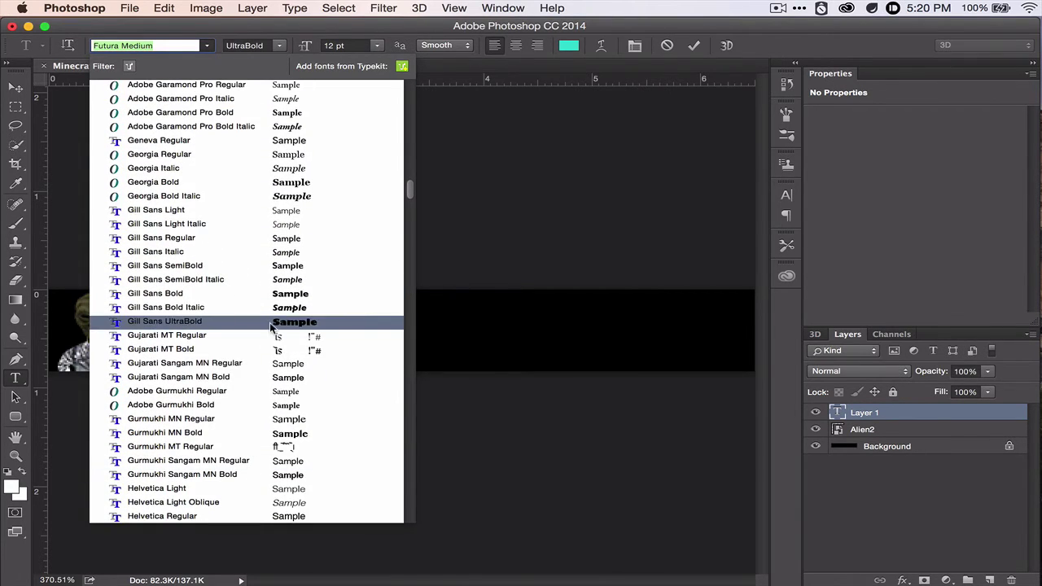
scroll(271, 328, "up", 15)
scroll(271, 328, "up", 8)
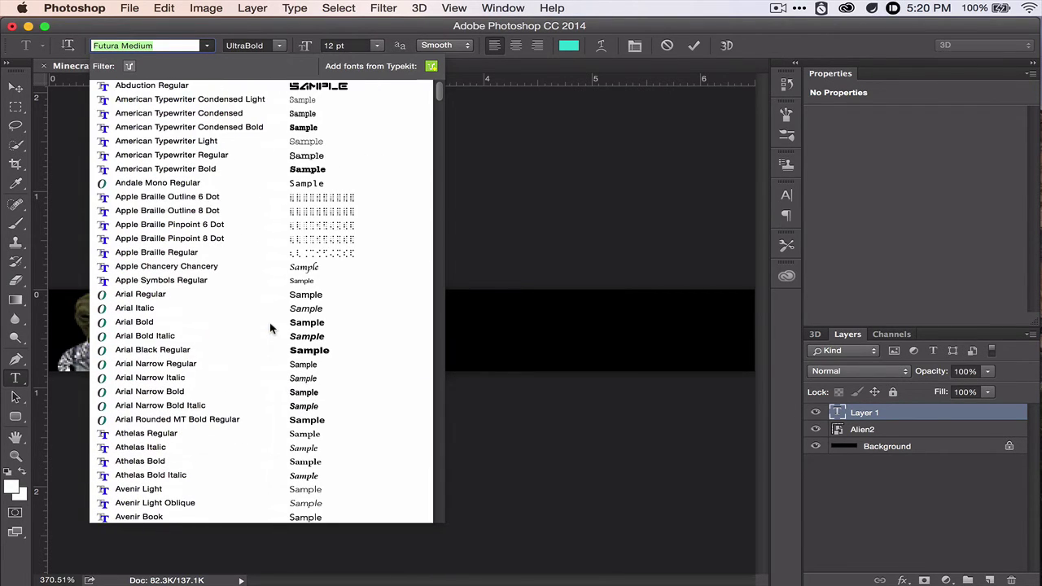
left_click(294, 90)
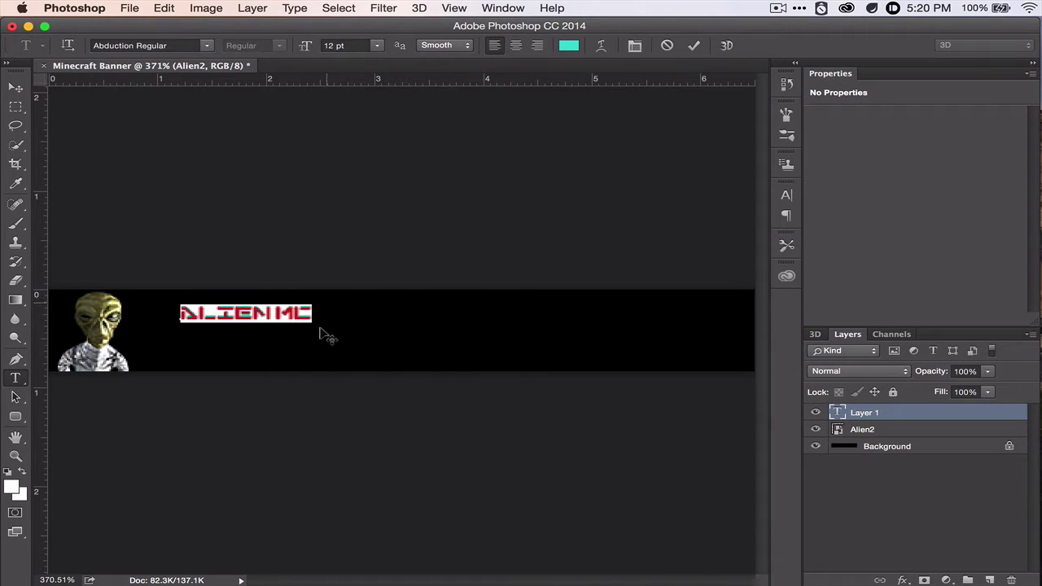
left_click(278, 313)
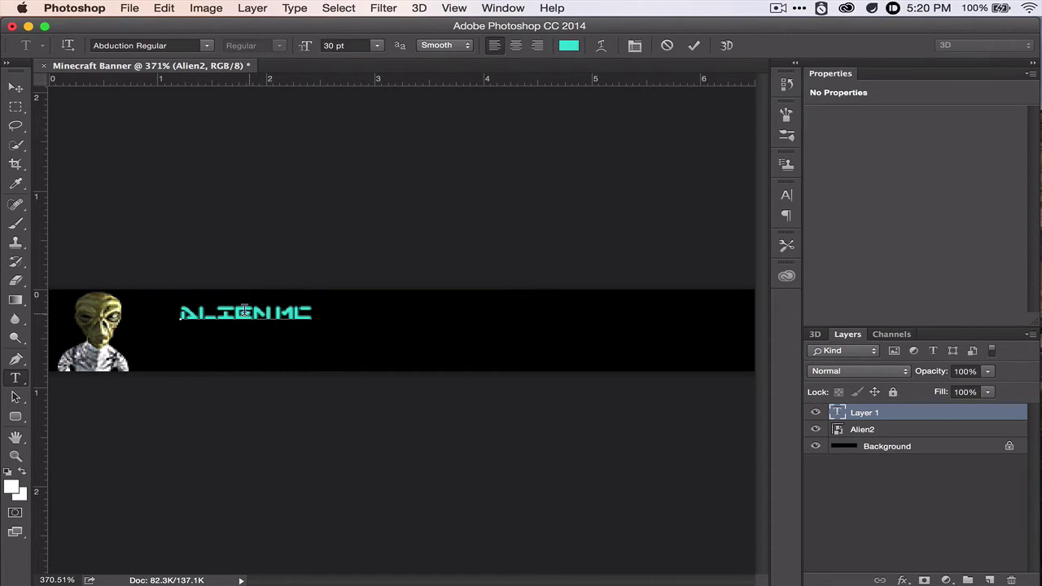
triple_click(242, 311)
left_click_drag(303, 44, 319, 45)
Step: Move the ALIEN MC title up near the banner's top, just right of the alien
left_click(16, 87)
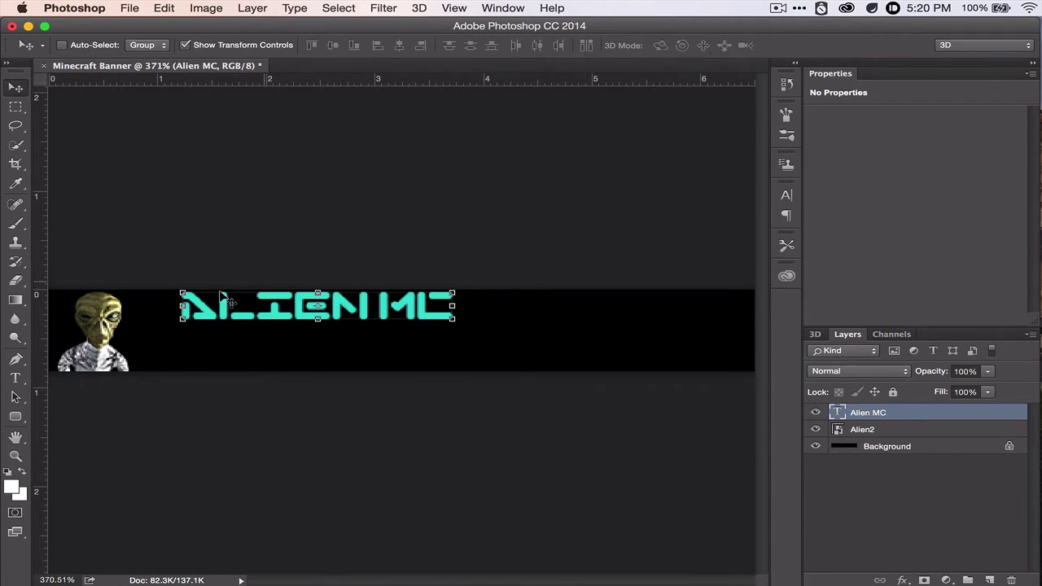
left_click_drag(214, 319, 192, 334)
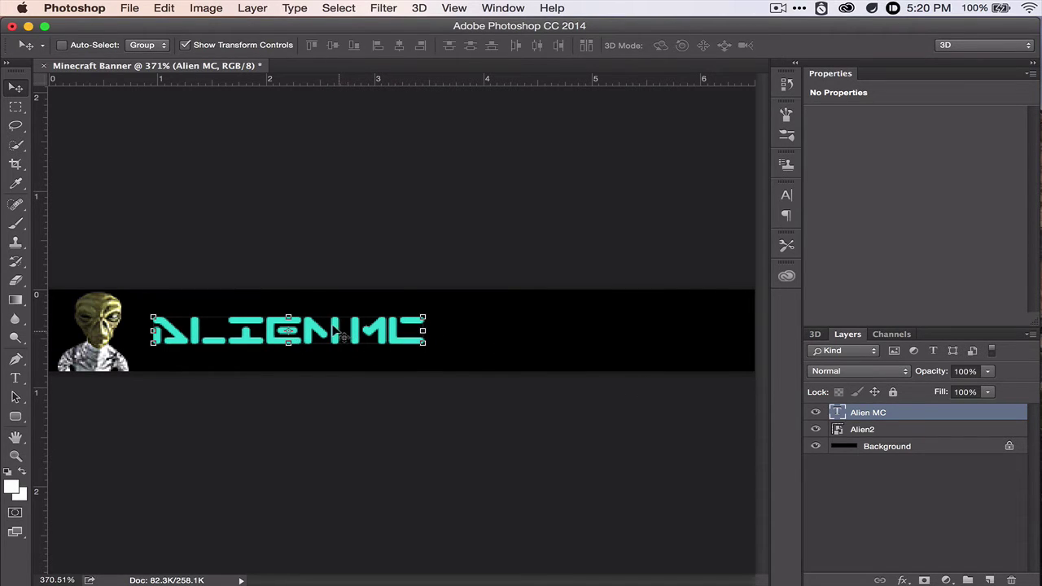
mouse_move(334, 327)
left_mouse_down()
mouse_move(331, 301)
mouse_move(328, 314)
left_mouse_up()
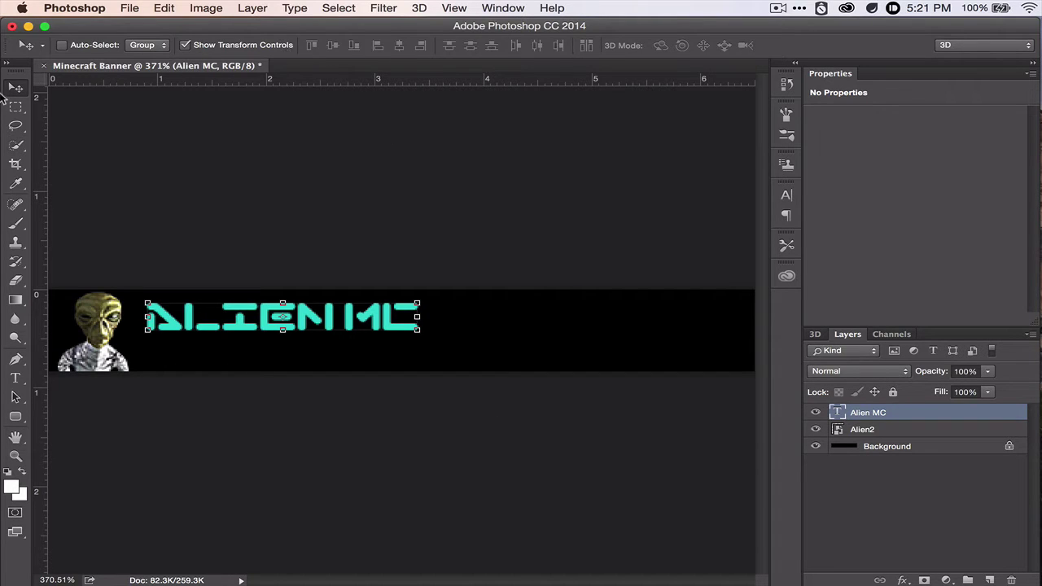
Step: Type 'PLAY.ALEINMC.COM' below the title in 12 pt Avenir Black
left_click(15, 378)
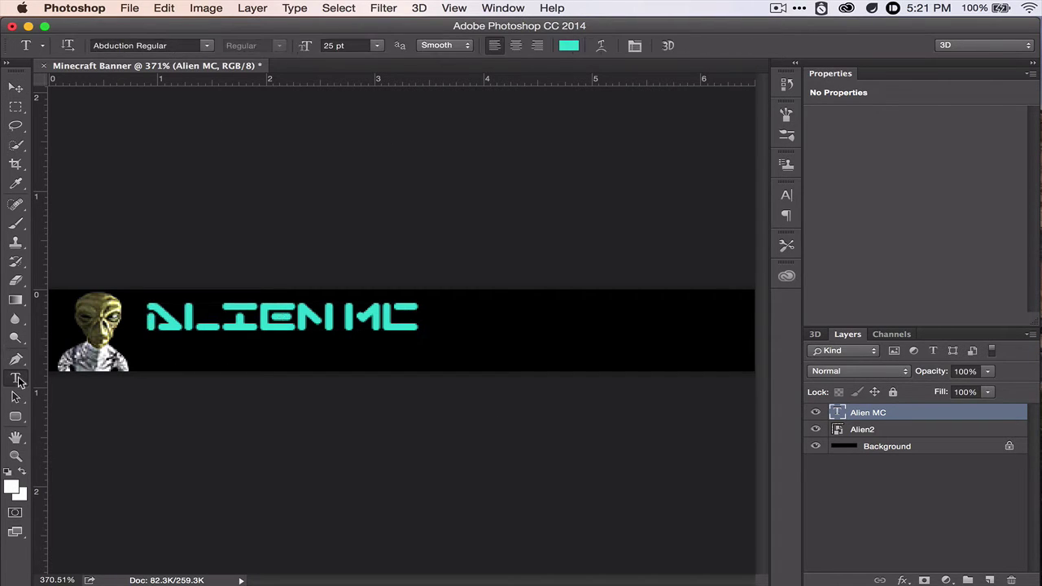
left_click(150, 355)
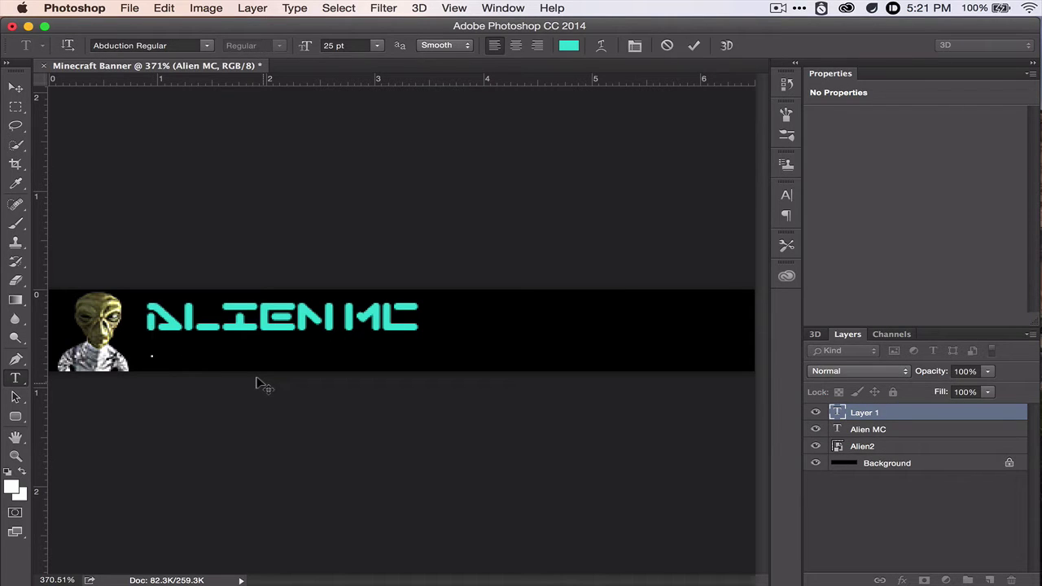
type("PLAY.C")
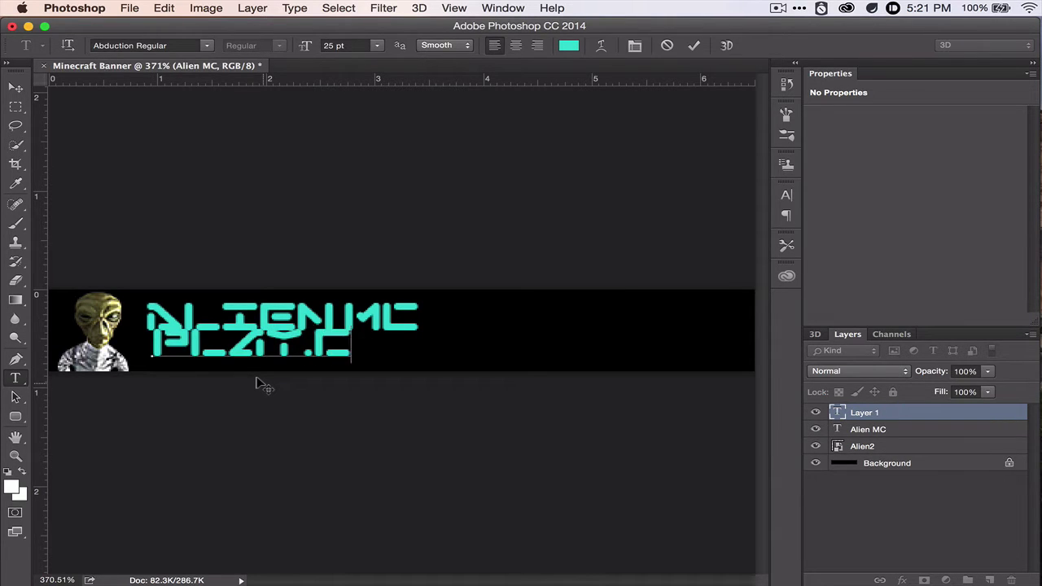
key("BackSpace")
type("ALEIN")
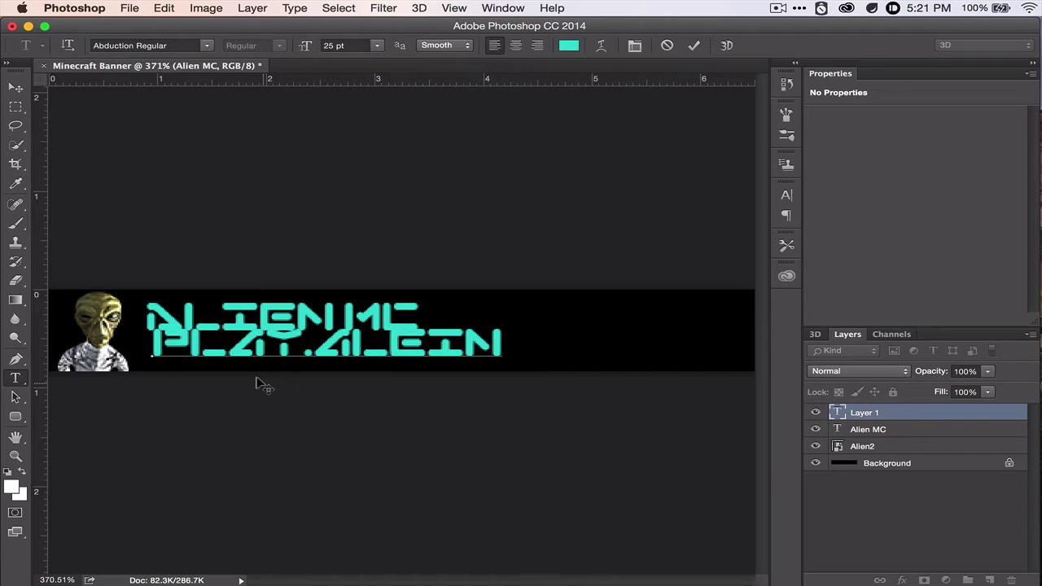
type("MC.COM")
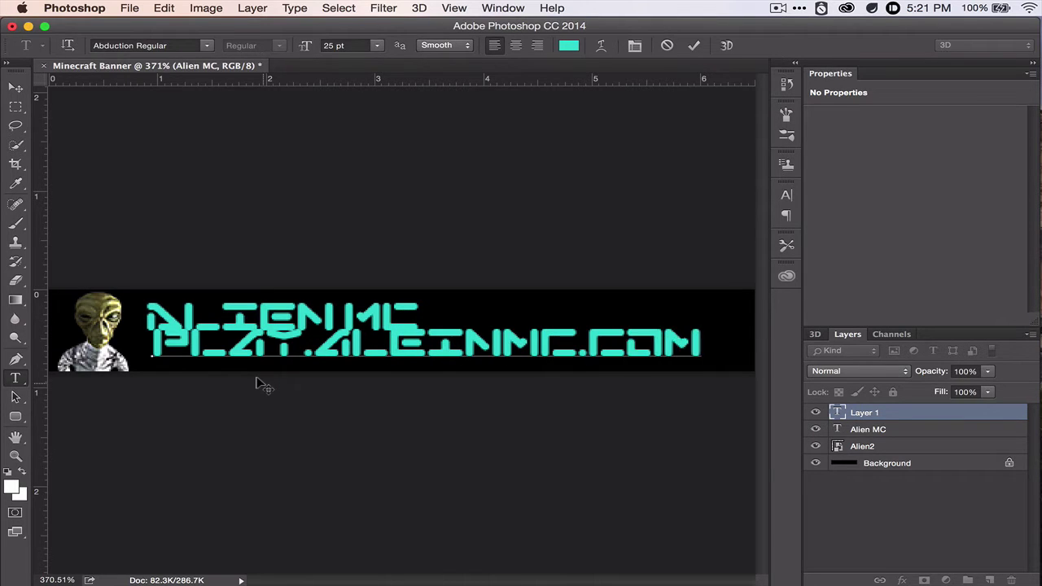
key("super+a")
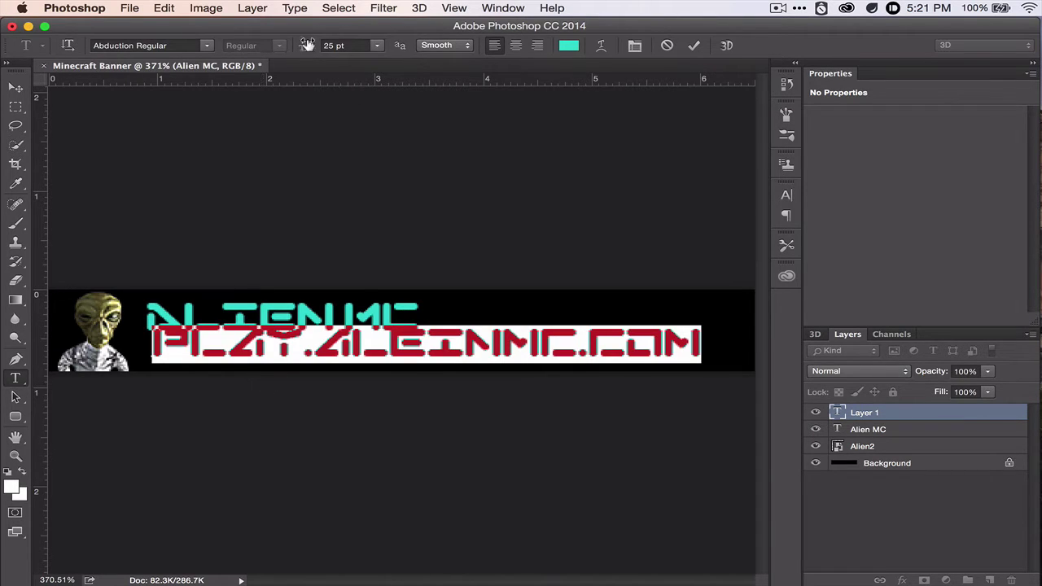
left_click_drag(307, 44, 295, 42)
left_click(206, 46)
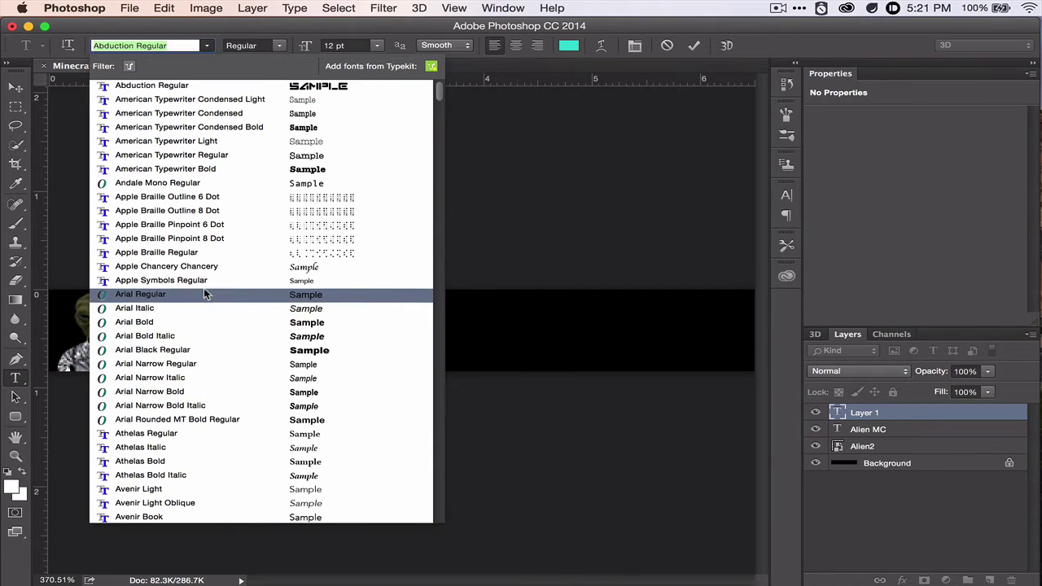
scroll(221, 201, "down", 5)
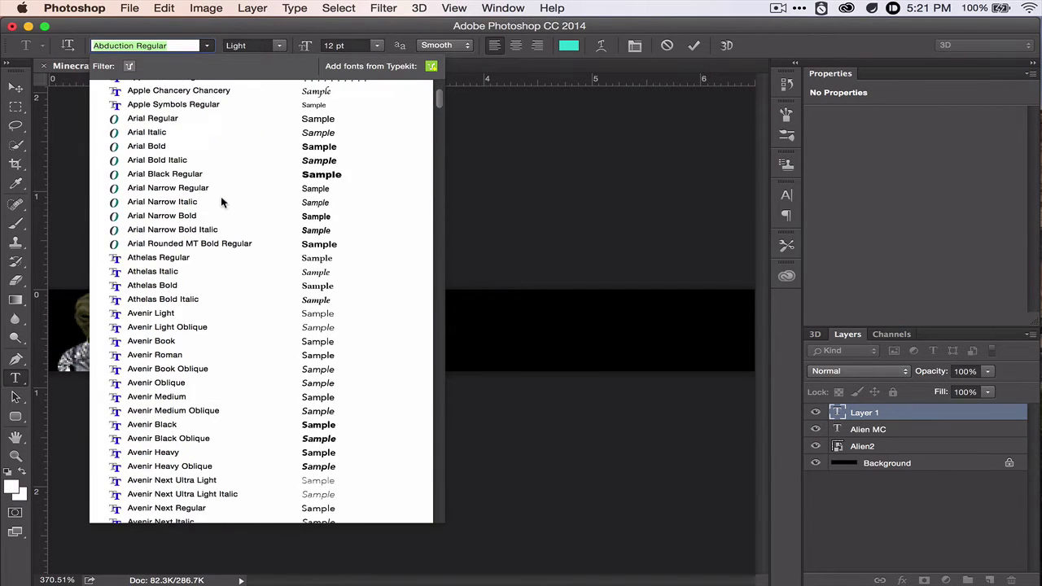
left_click(205, 427)
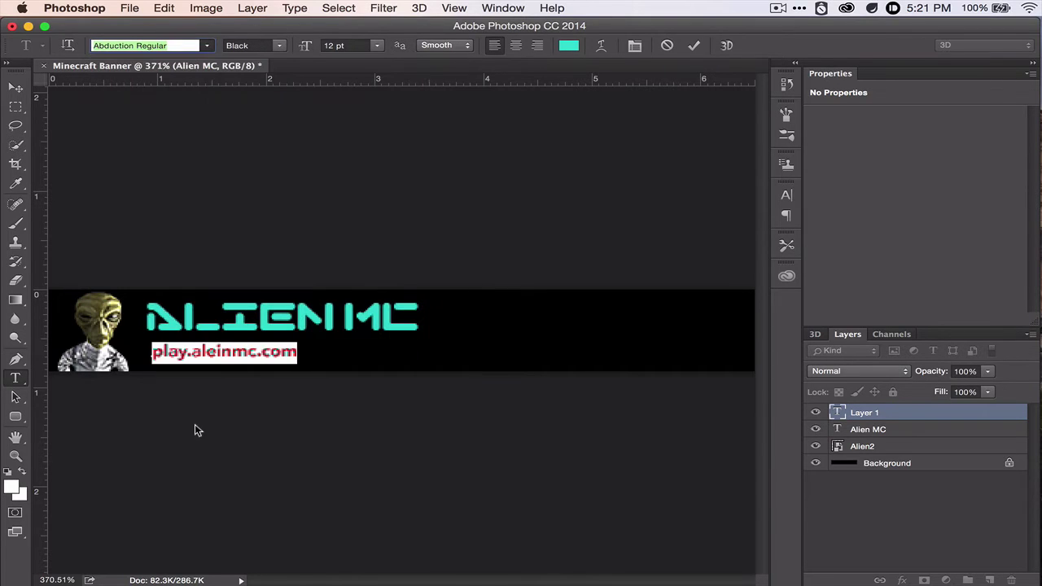
Step: Colour the URL text blue and shift it slightly to the right
triple_click(273, 351)
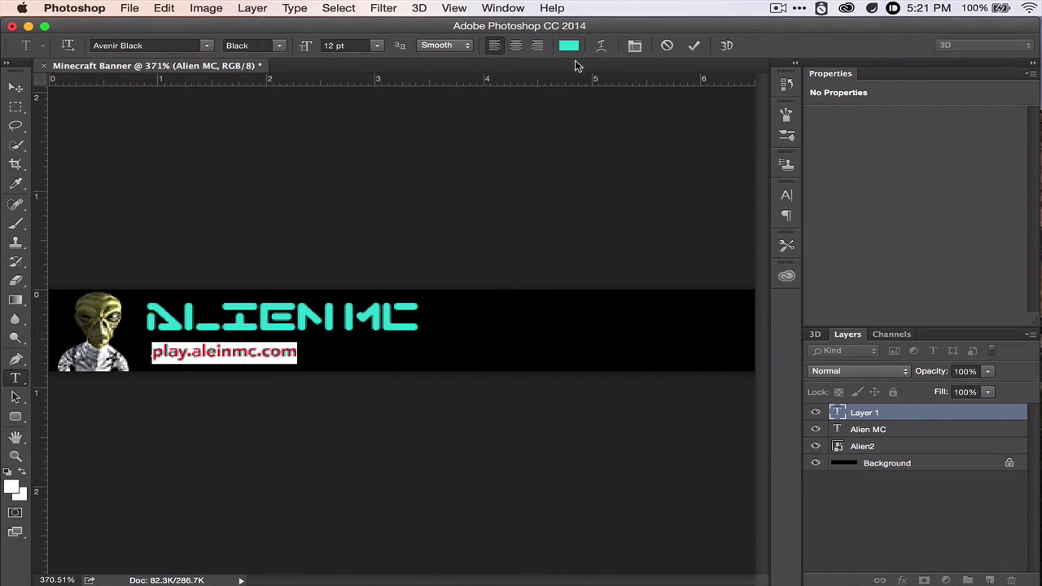
left_click(568, 46)
left_click(570, 170)
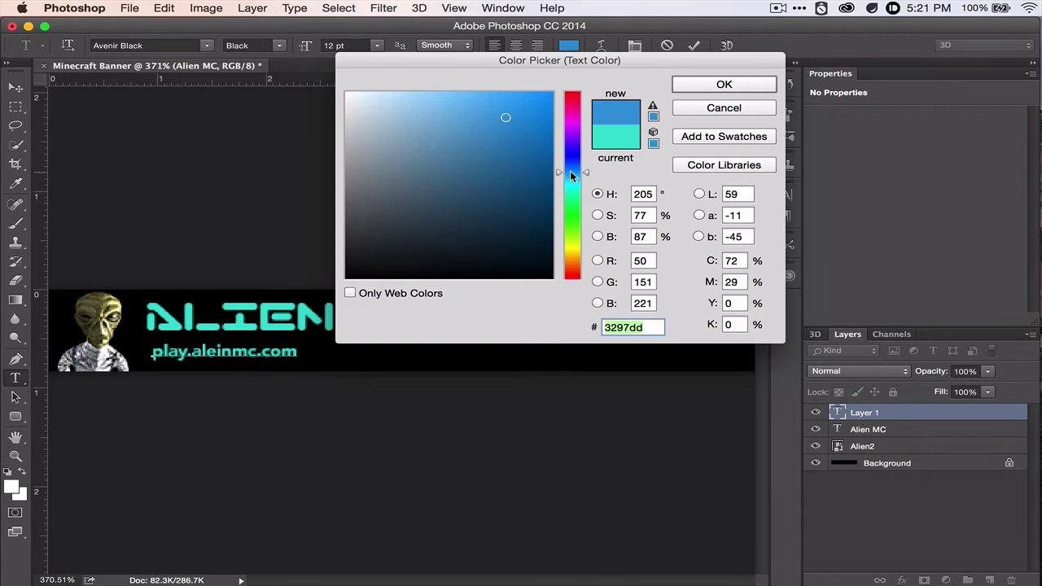
left_click_drag(570, 170, 570, 175)
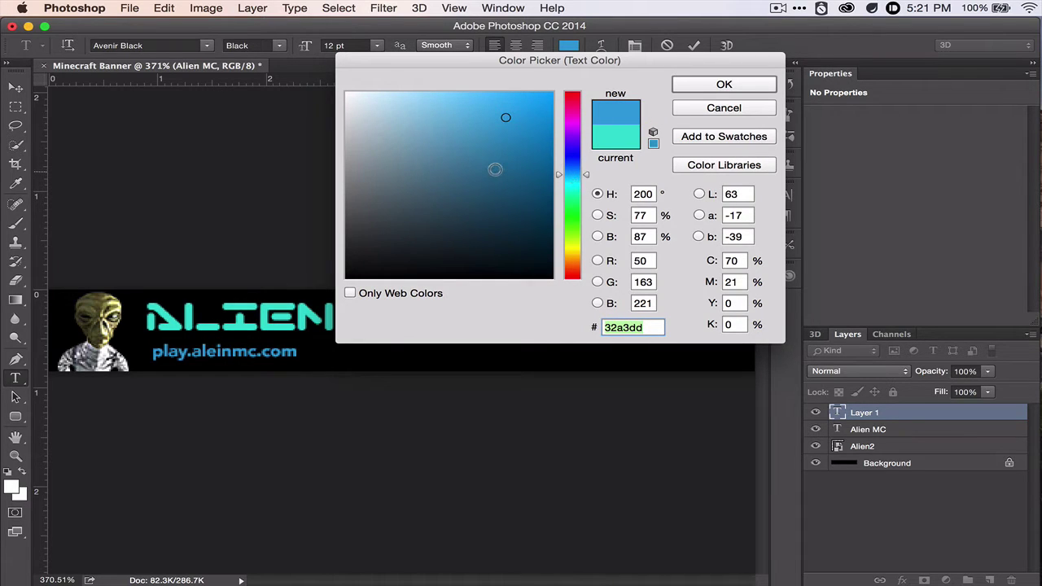
left_click(723, 85)
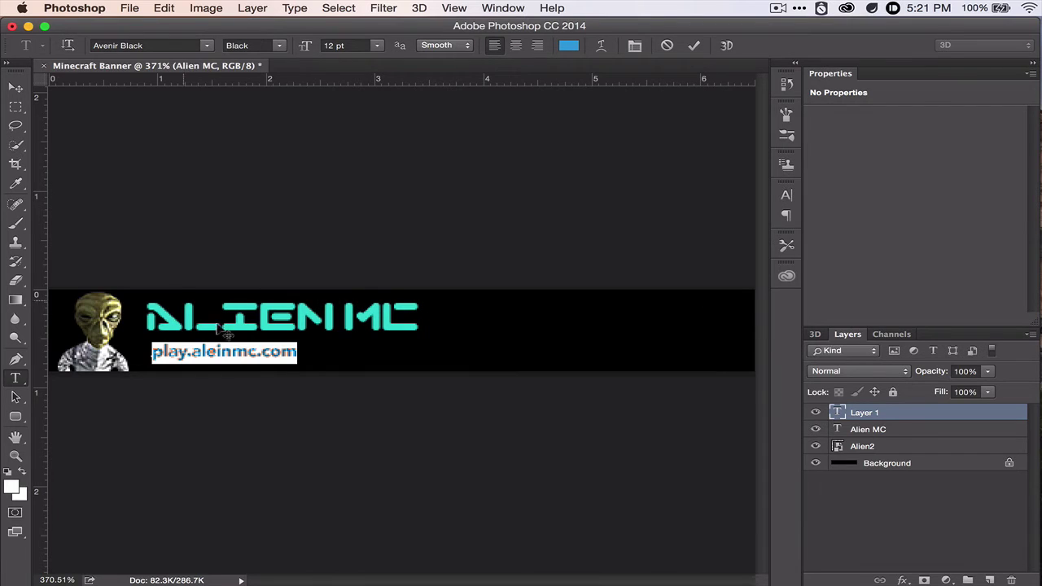
left_click(17, 90)
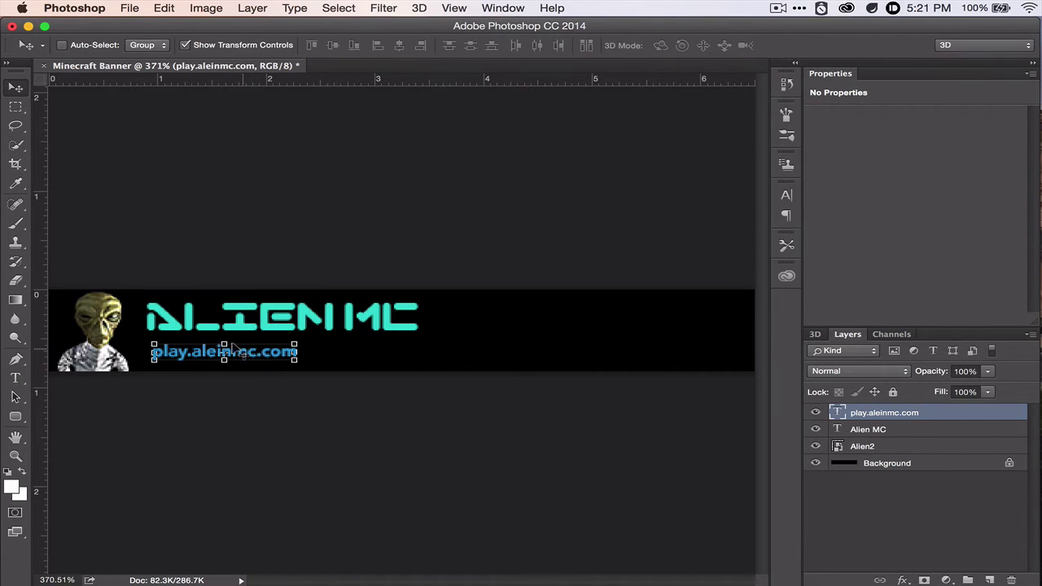
left_click_drag(254, 352, 299, 348)
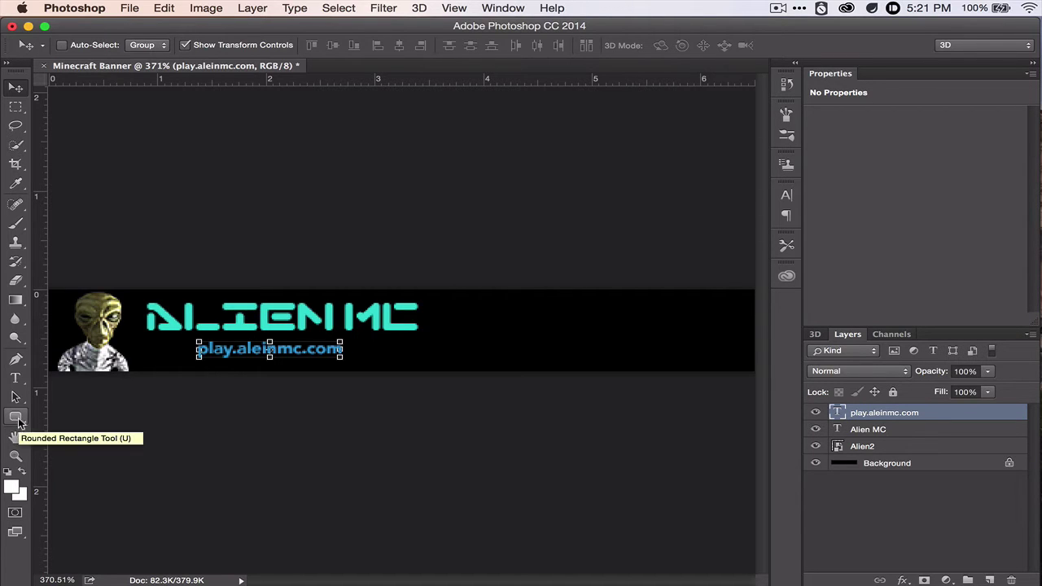
Step: Set up the Rectangle Tool with an orange fill and no stroke
left_click(18, 419)
left_click(18, 419)
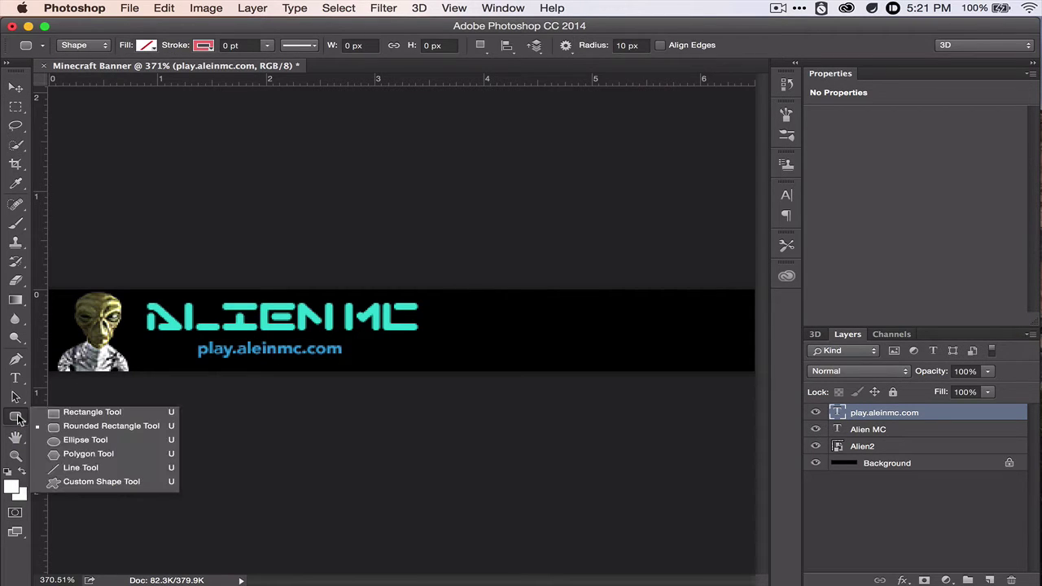
left_click(91, 412)
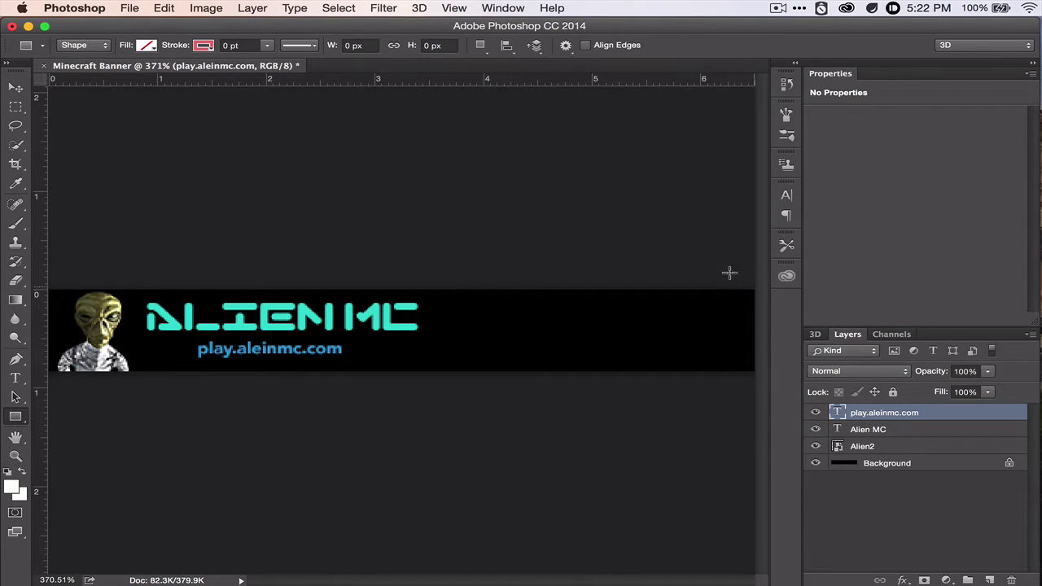
left_click(146, 46)
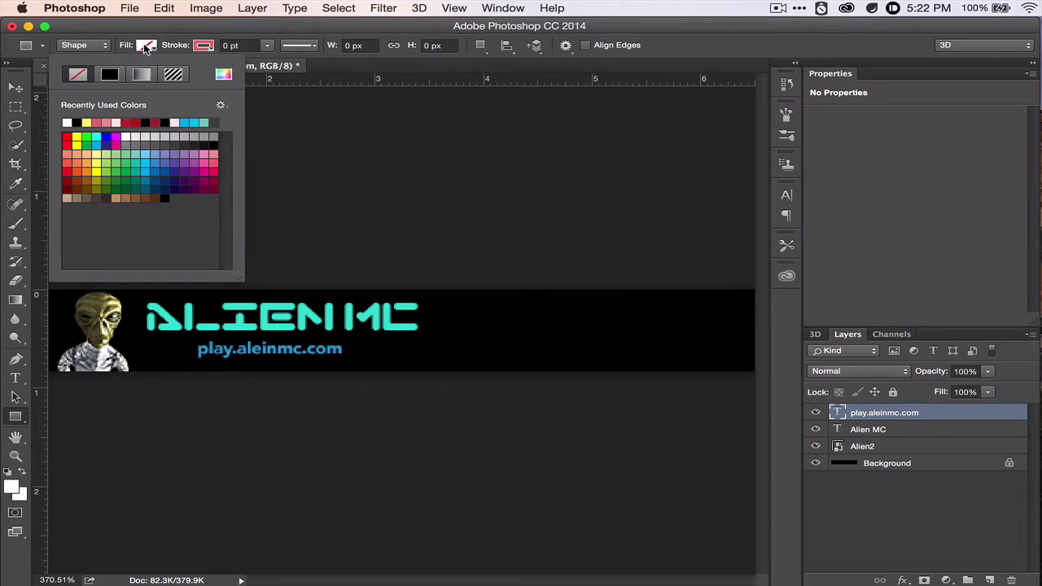
left_click(77, 140)
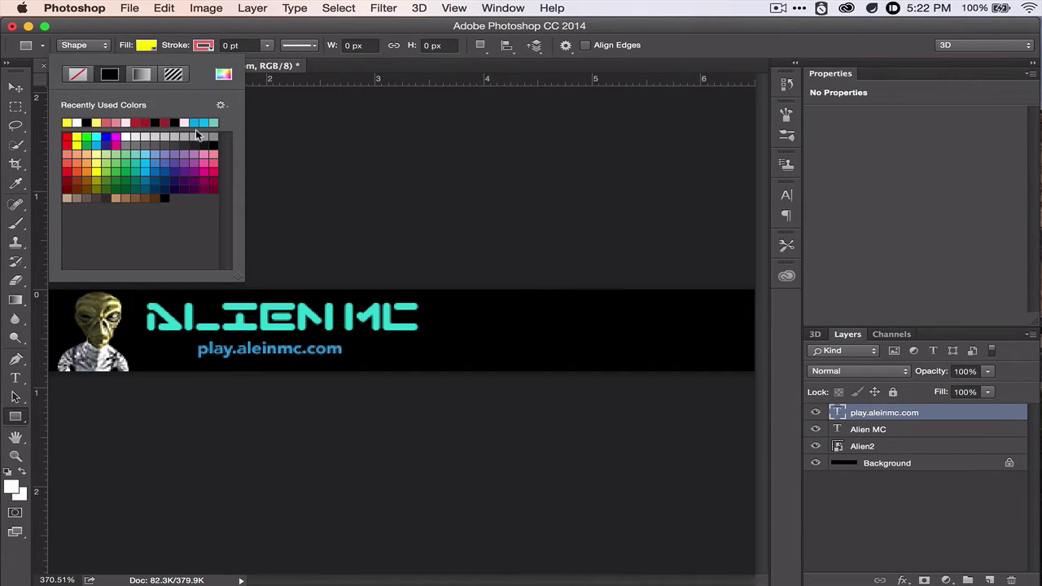
left_click(80, 169)
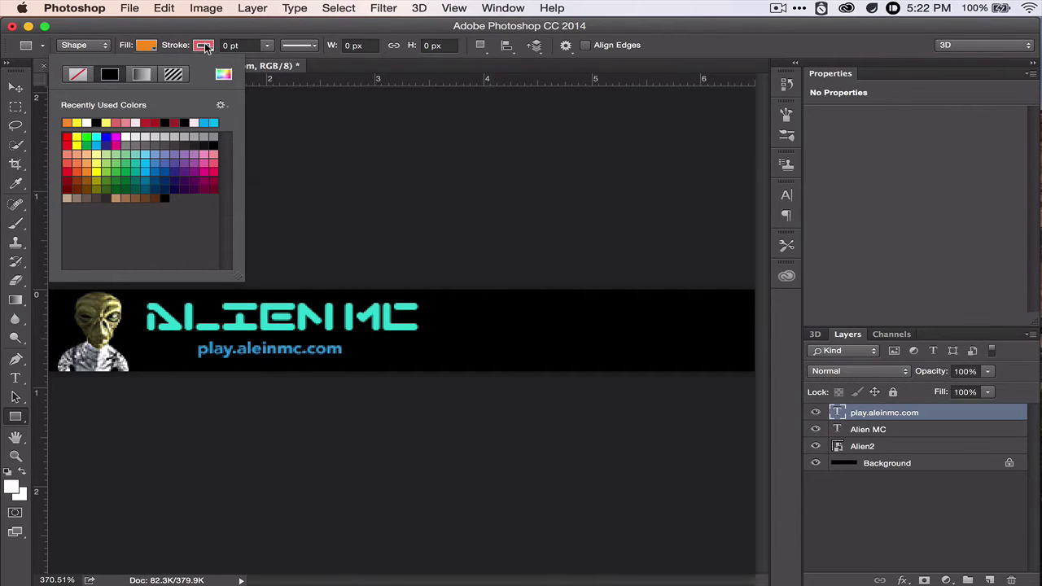
left_click(203, 45)
left_click(203, 45)
left_click(134, 75)
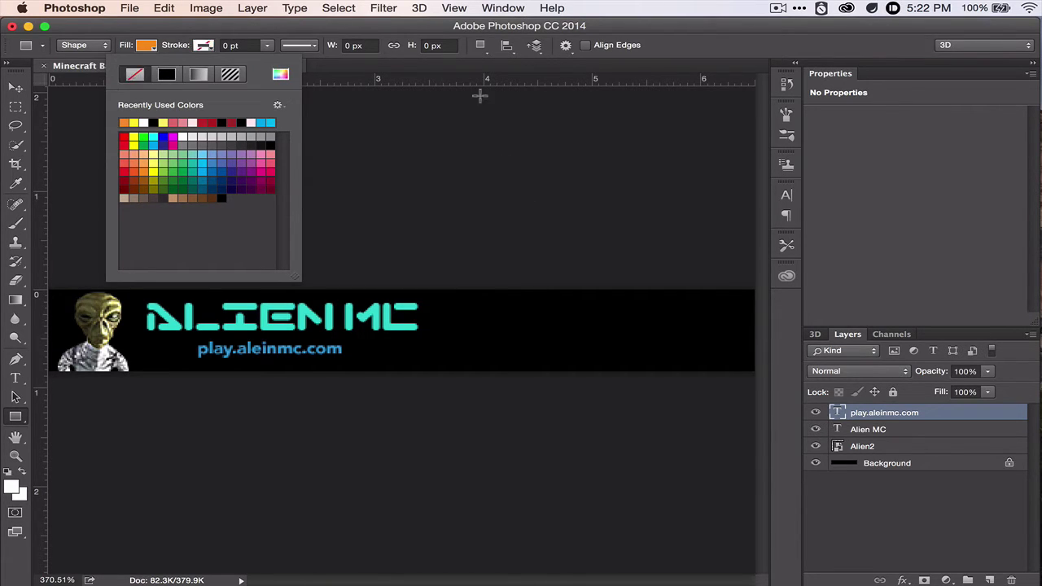
left_click(717, 52)
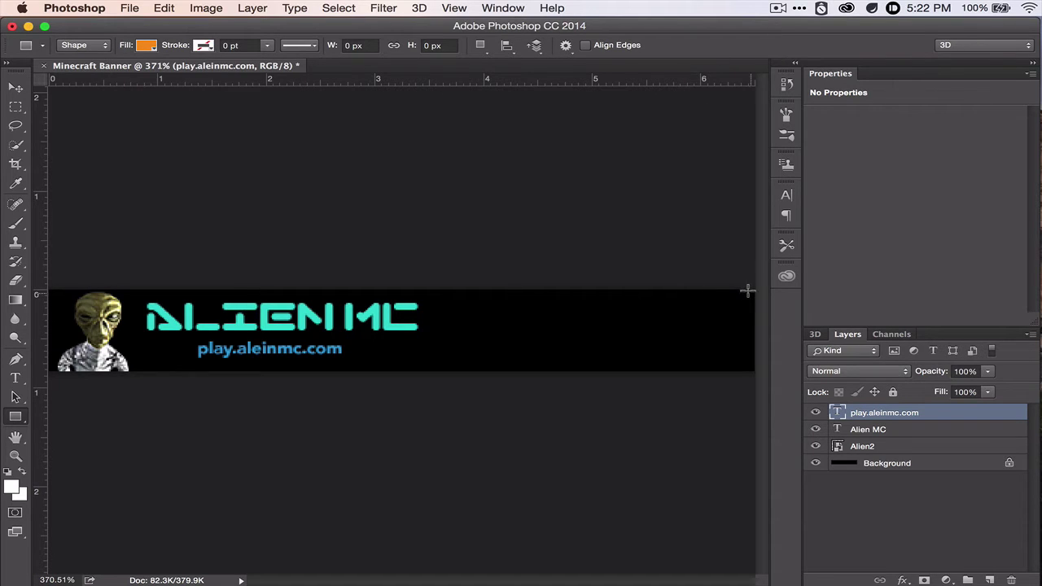
Step: Draw the orange rectangle and move it onto the banner's right end
left_click_drag(748, 286, 517, 334)
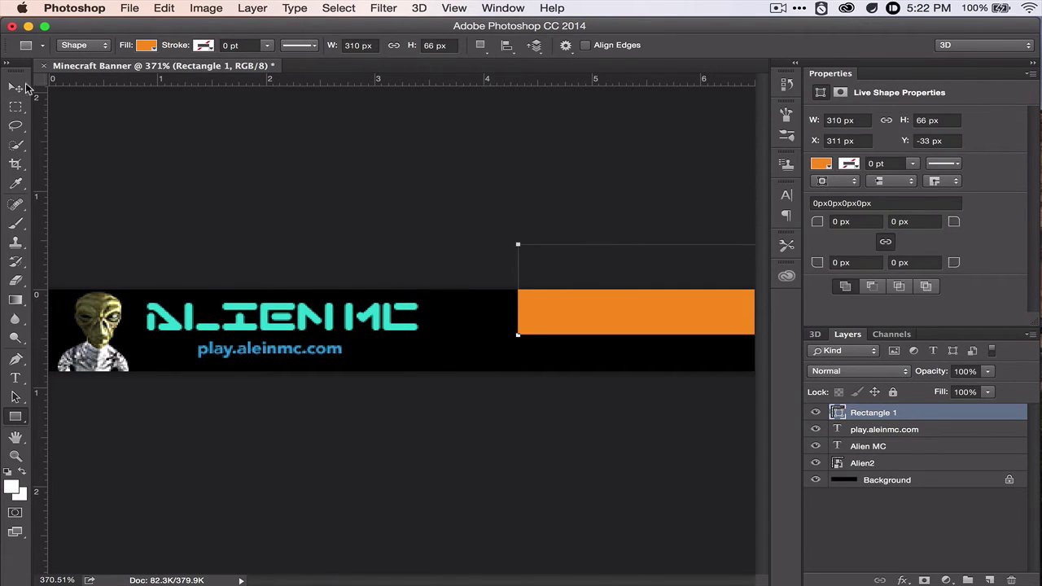
left_click(15, 87)
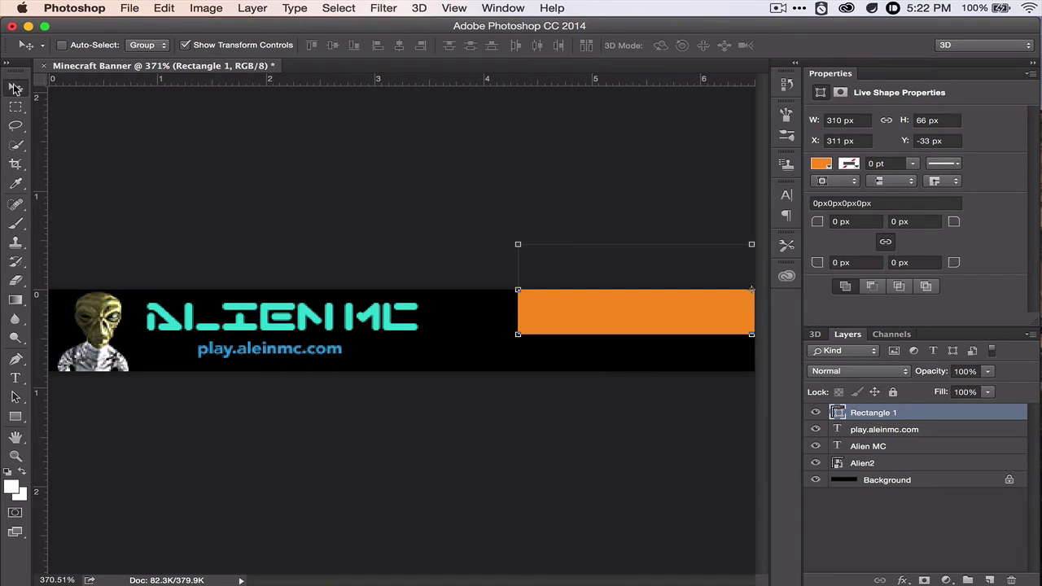
left_click_drag(574, 313, 616, 350)
Step: Draw an ellipse over the orange tab's left edge to round its end
left_click(16, 416)
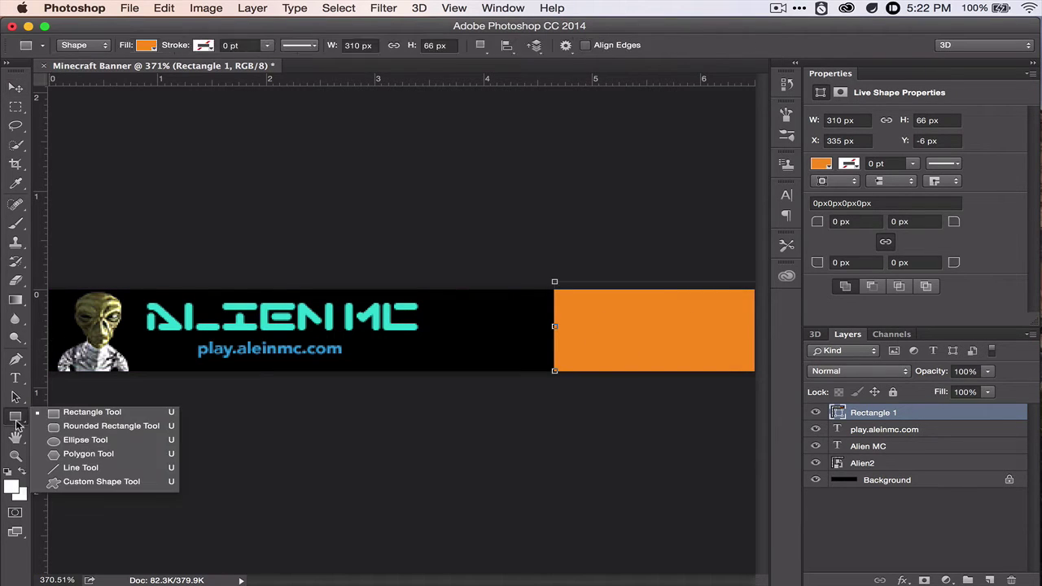
left_click(79, 441)
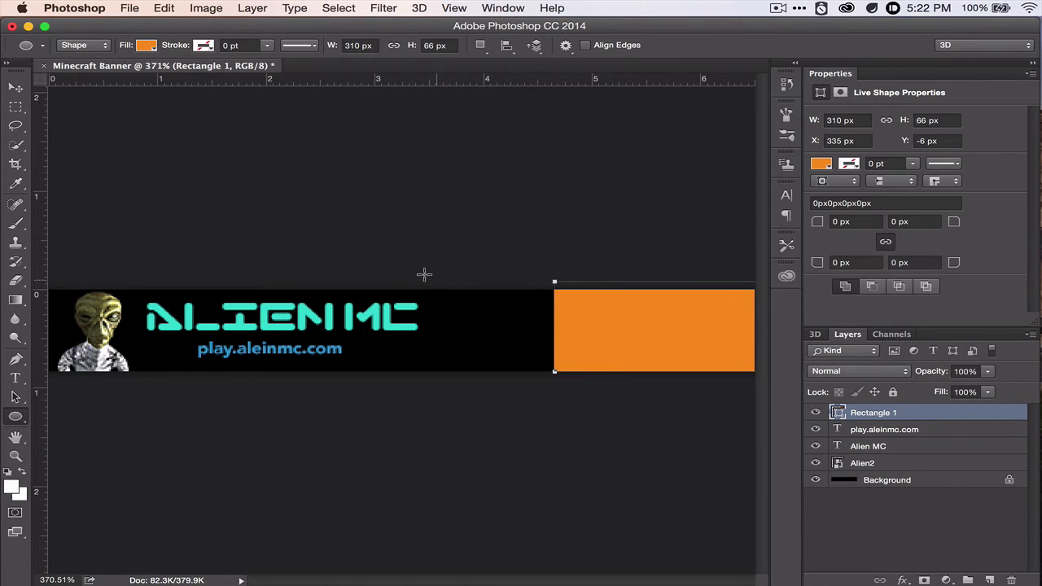
mouse_move(449, 288)
left_mouse_down()
mouse_move(571, 376)
mouse_move(621, 389)
mouse_move(619, 370)
left_mouse_up()
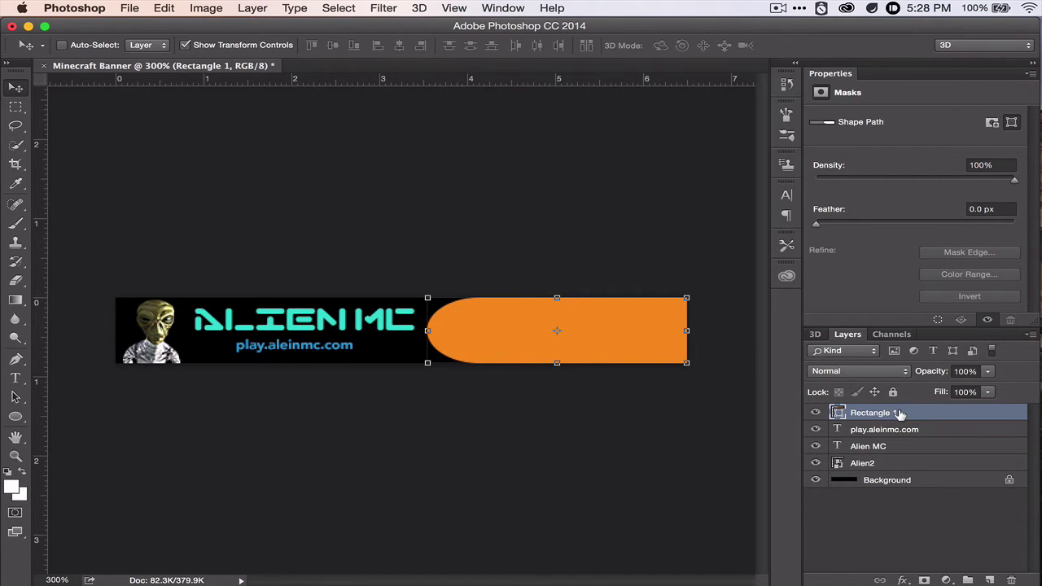
Step: Start a free transform on Rectangle 1 to narrow the tab from its left side
right_click(898, 414)
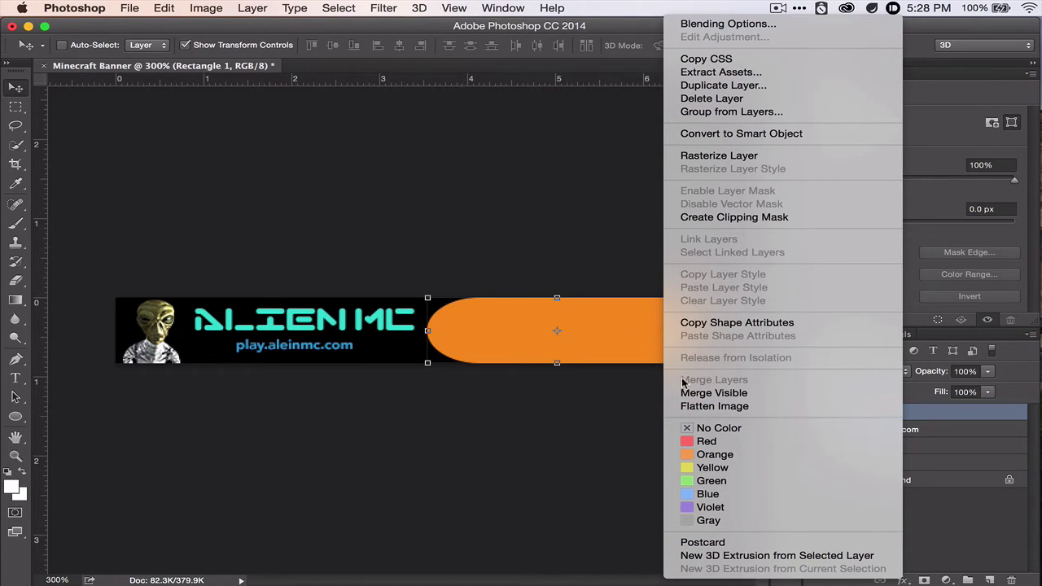
left_click(576, 521)
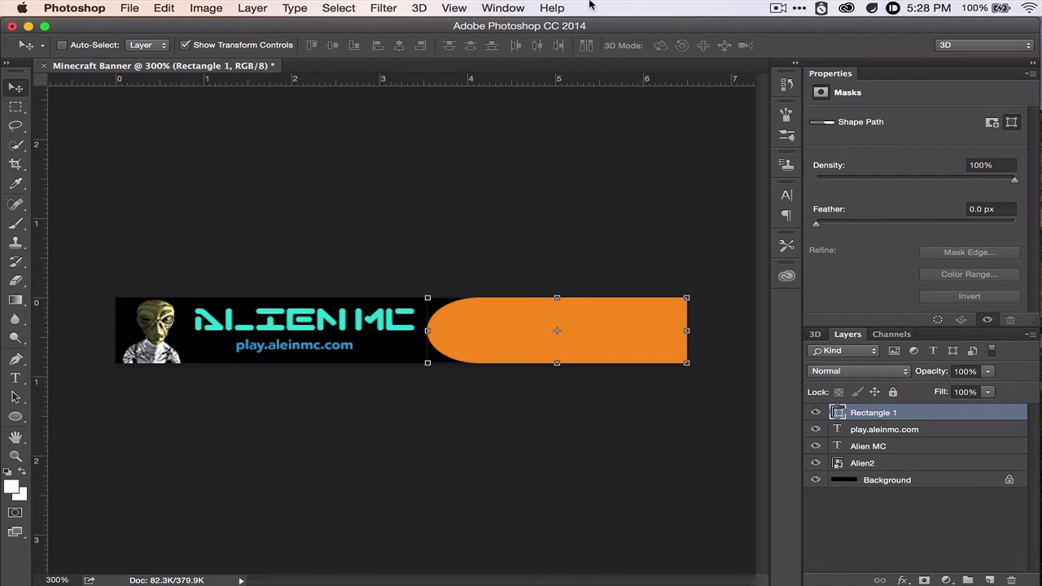
key("super+t")
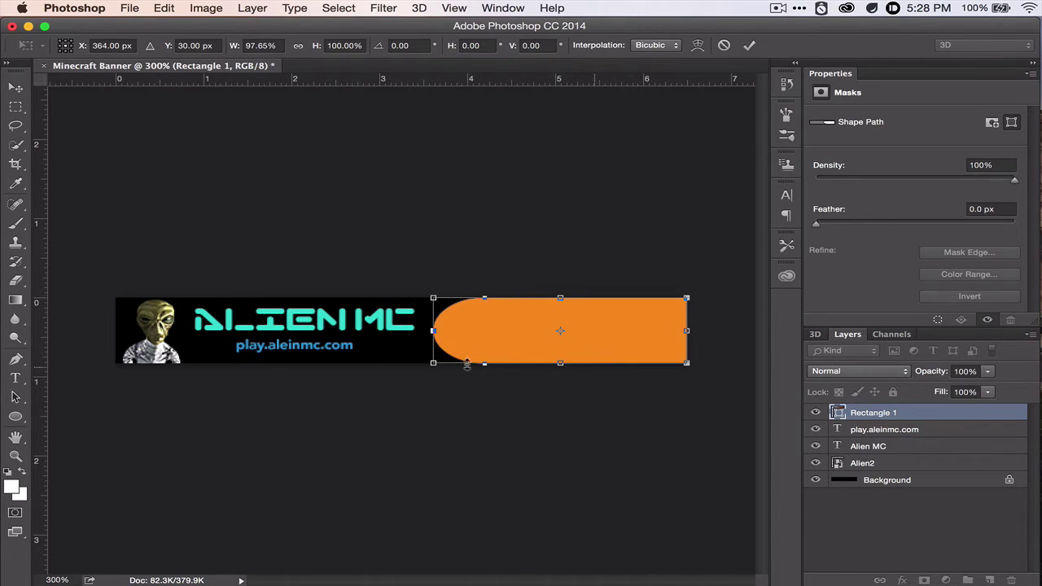
Step: Commit the tab resize and add a 'Feature #1' text layer inside the orange tab
left_click(749, 45)
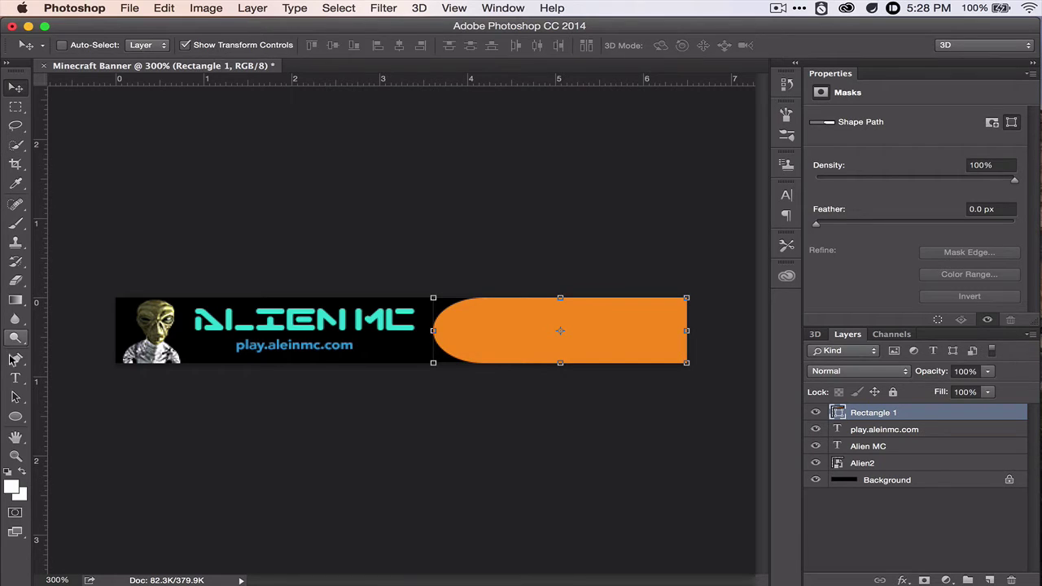
left_click(16, 380)
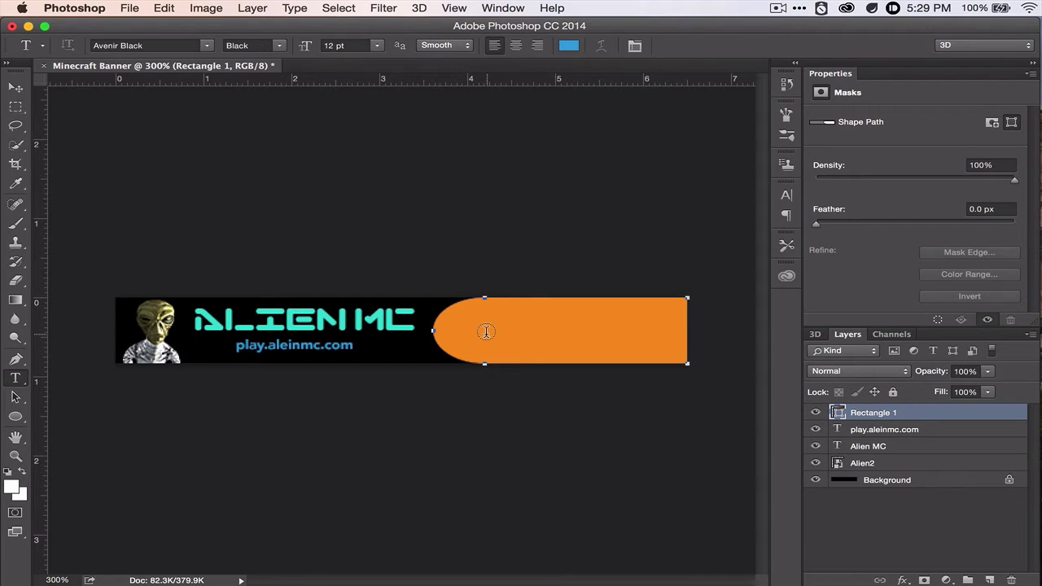
left_click(482, 330)
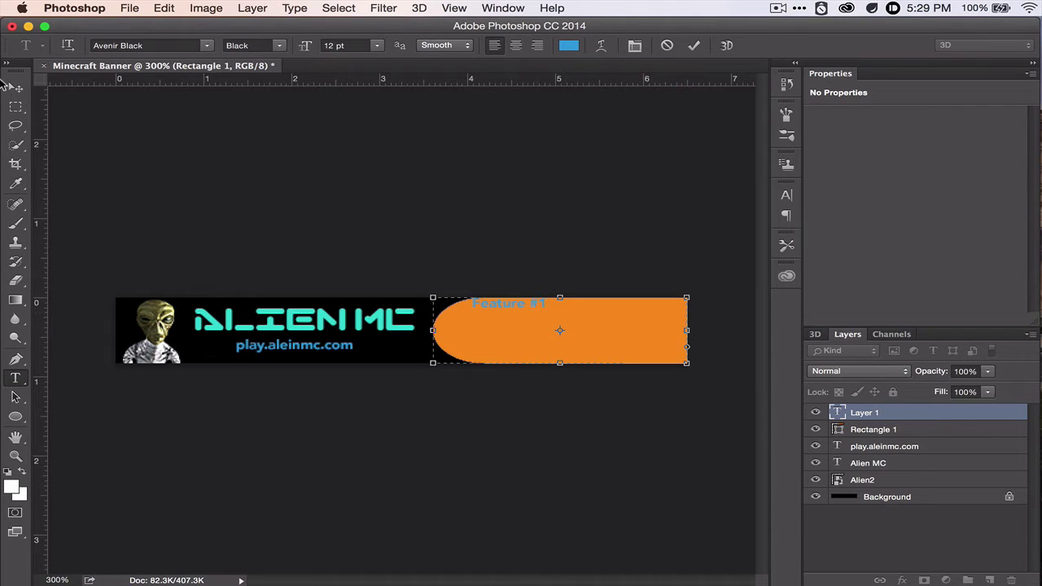
left_click(16, 87)
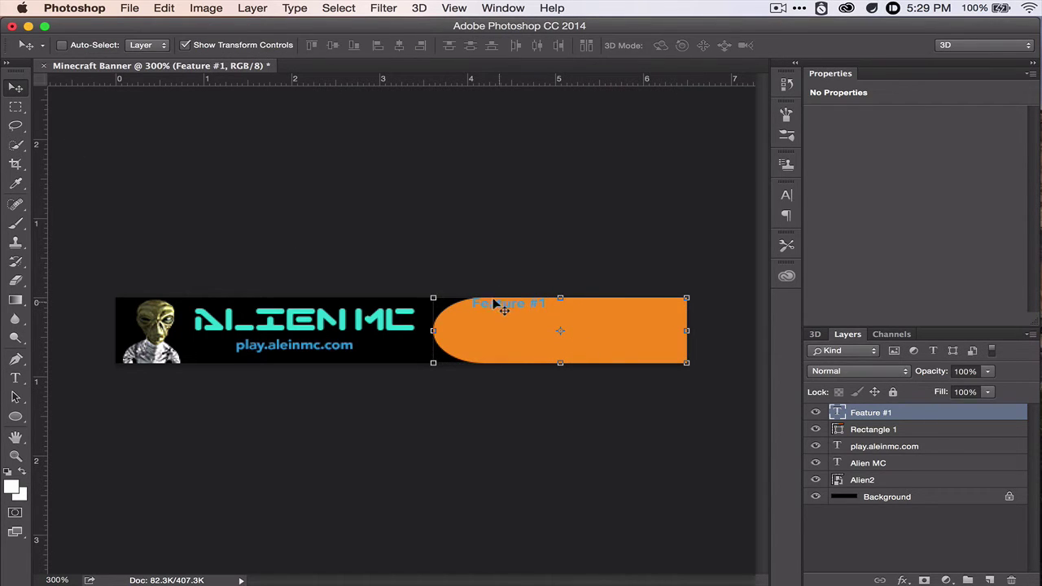
left_click_drag(500, 300, 558, 326)
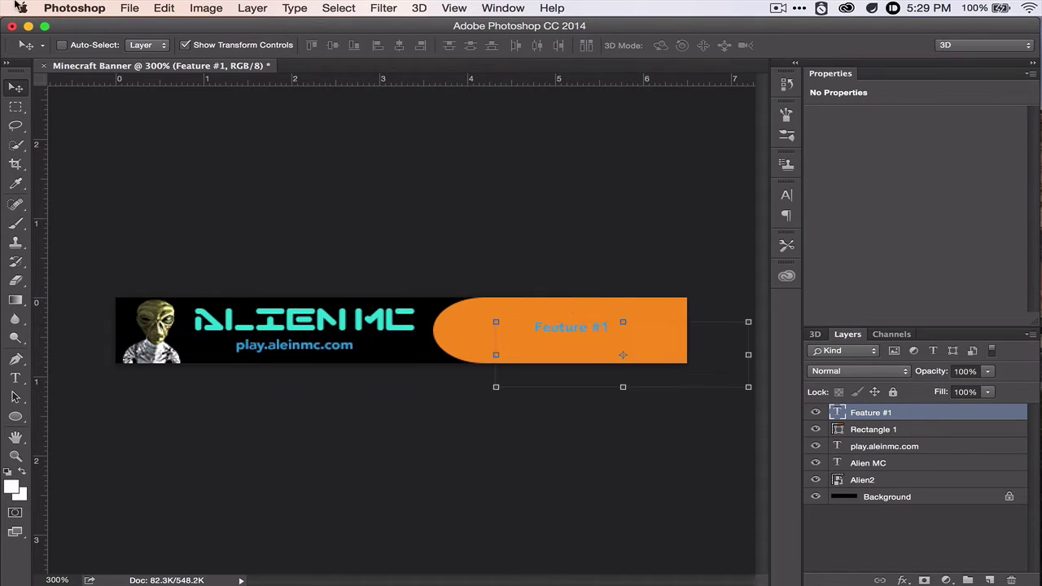
key("super+d")
key("super+a")
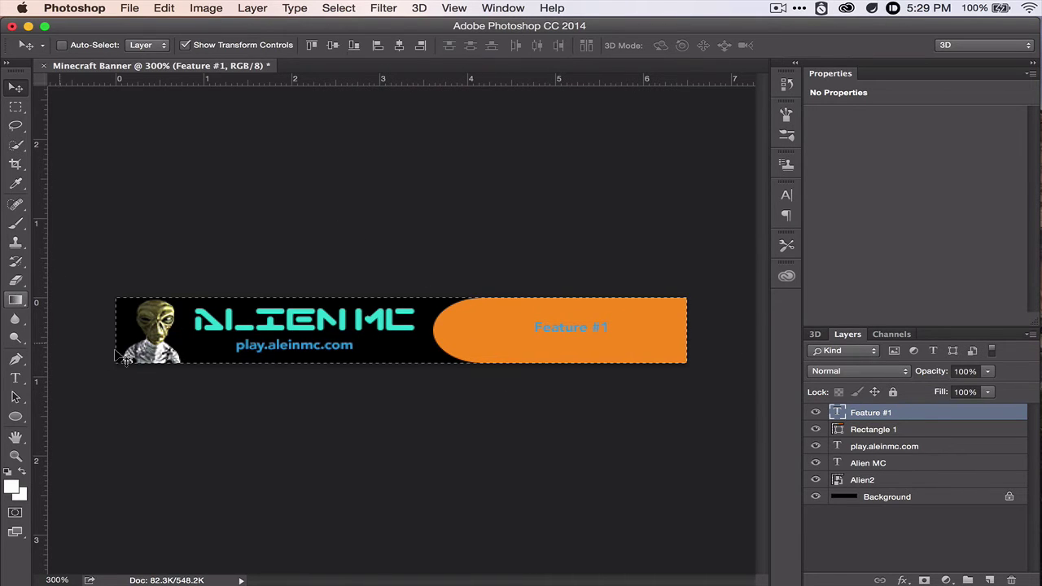
key("super+d")
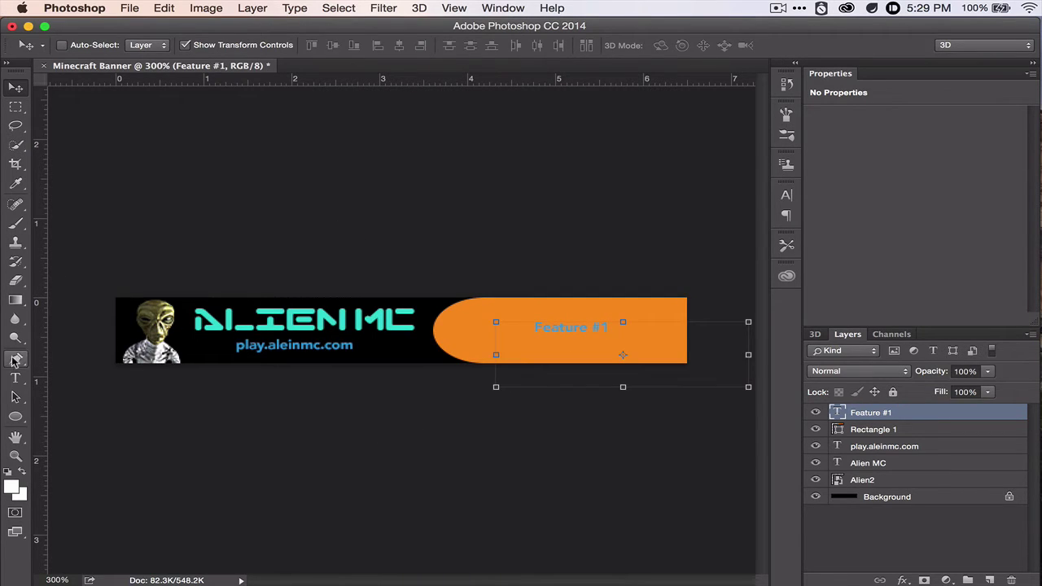
Step: Restyle the Feature #1 text to 28 pt in white
left_click(16, 378)
left_click(564, 330)
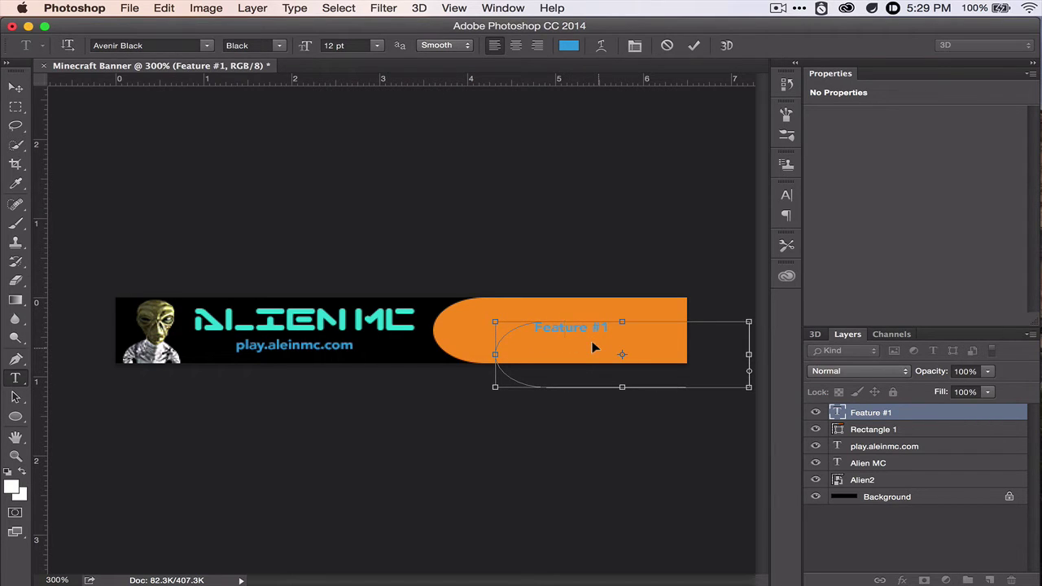
key("super+a")
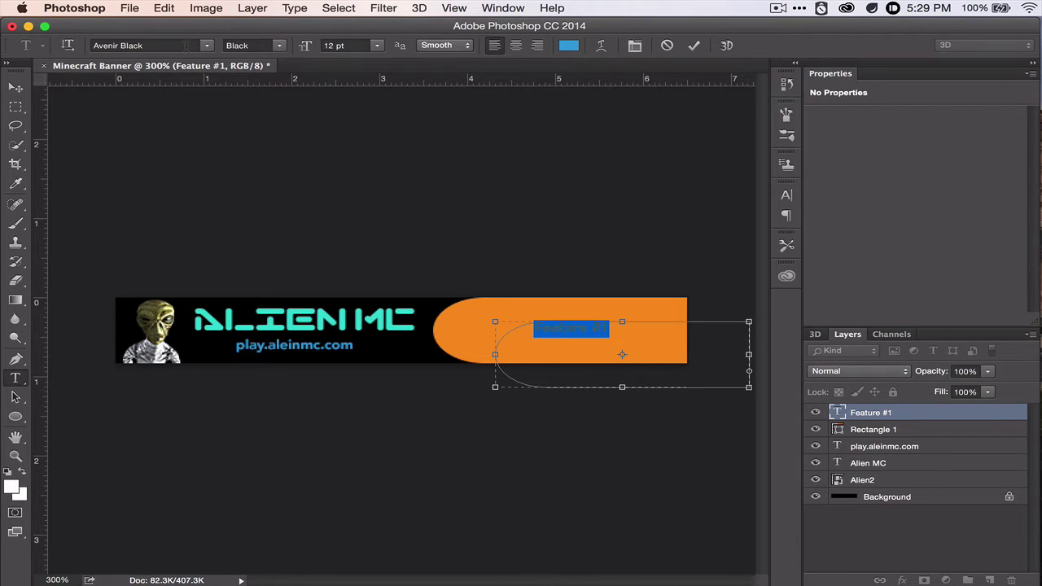
mouse_move(305, 44)
left_mouse_down()
mouse_move(329, 44)
mouse_move(296, 45)
left_mouse_up()
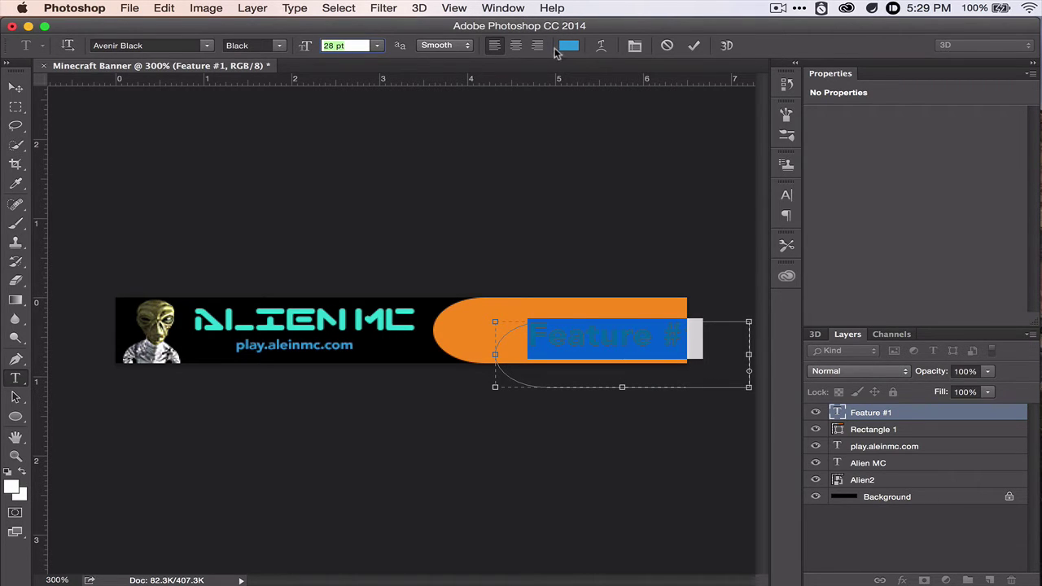
left_click(568, 45)
left_click_drag(427, 119, 293, 72)
left_click(716, 86)
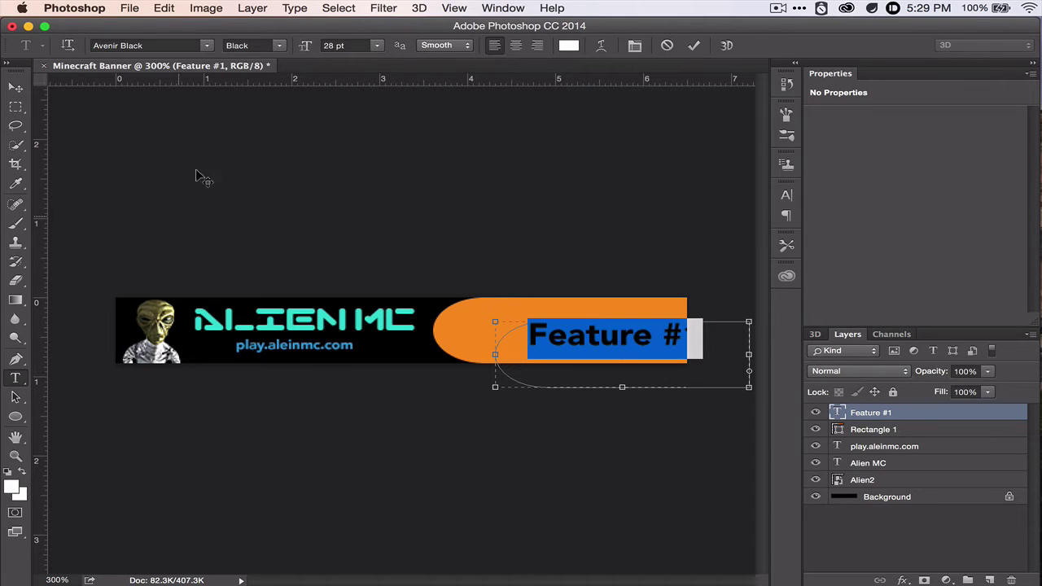
key("Escape")
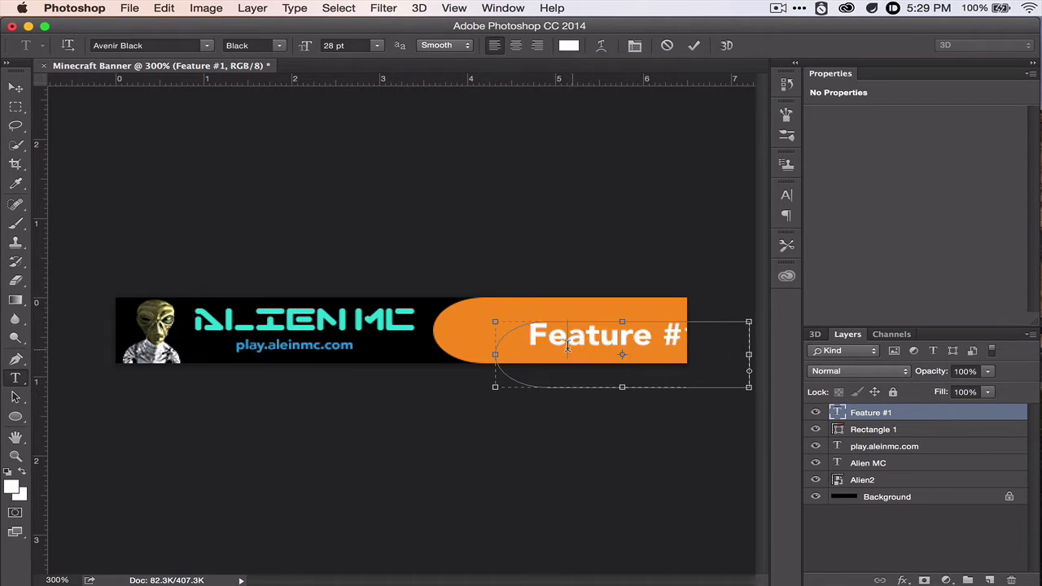
Step: Scale the Feature #1 text and centre it within the orange tab
key("v")
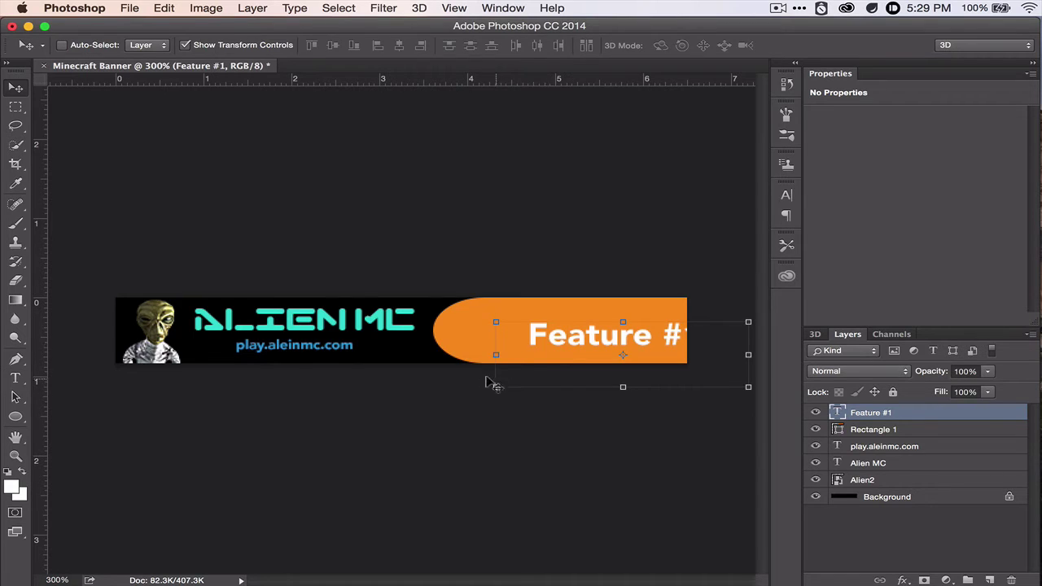
left_click_drag(496, 387, 525, 391)
left_click_drag(565, 338, 511, 330)
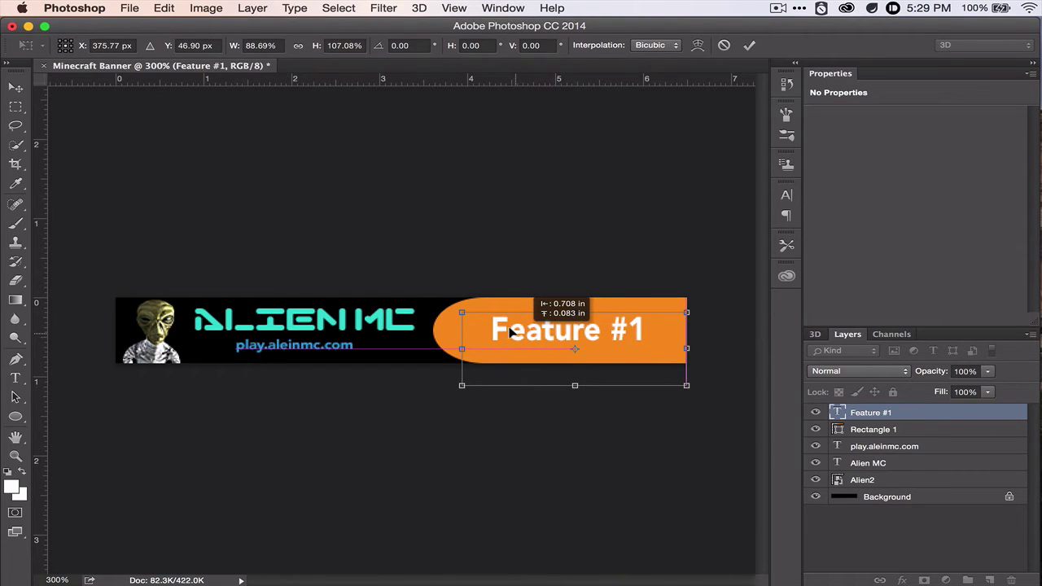
left_click_drag(511, 329, 512, 330)
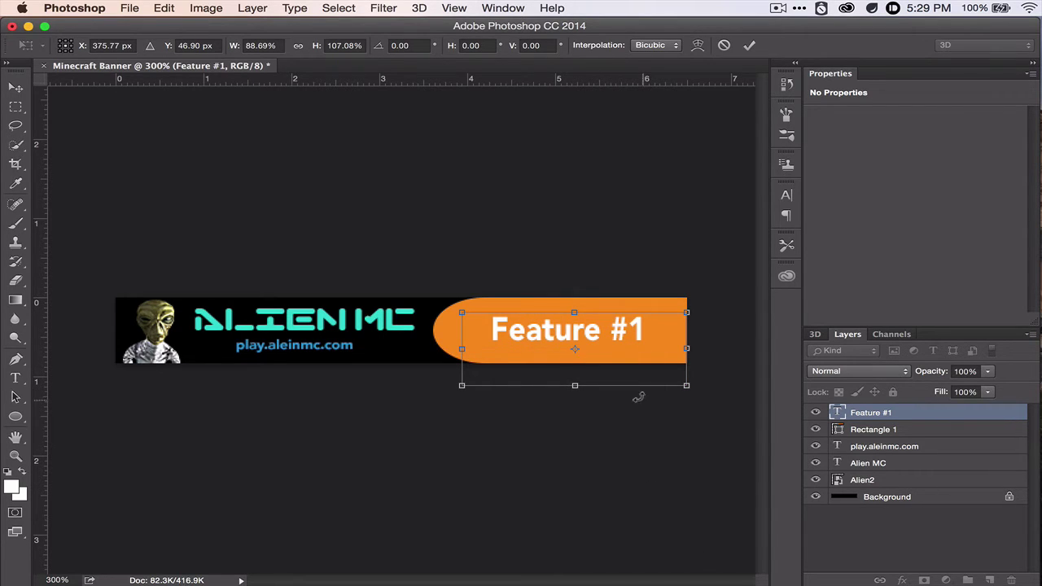
Step: Duplicate Feature #1 as 'Feature 2', then move both texts up above the banner
left_click(749, 46)
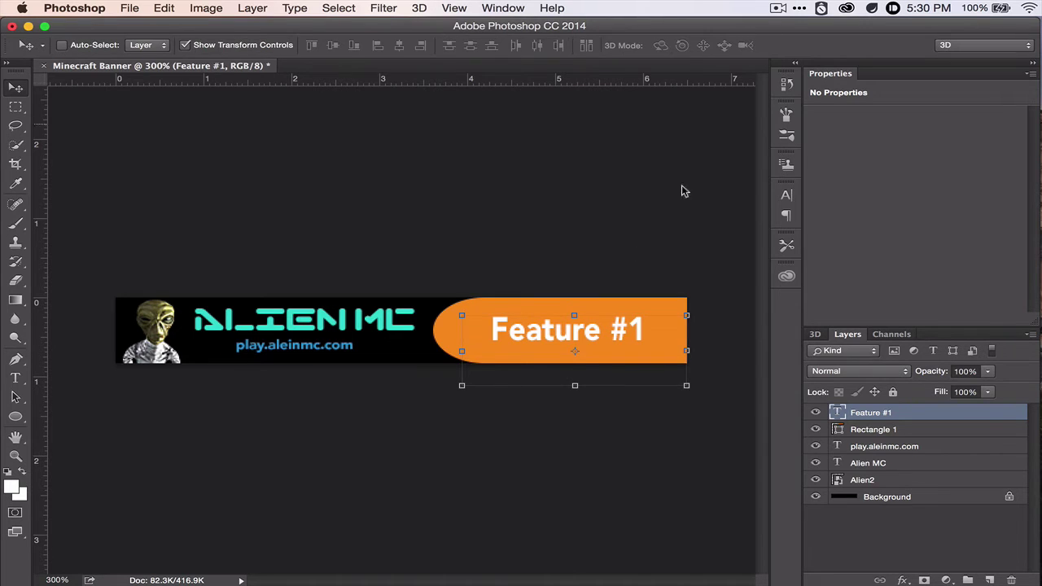
right_click(903, 415)
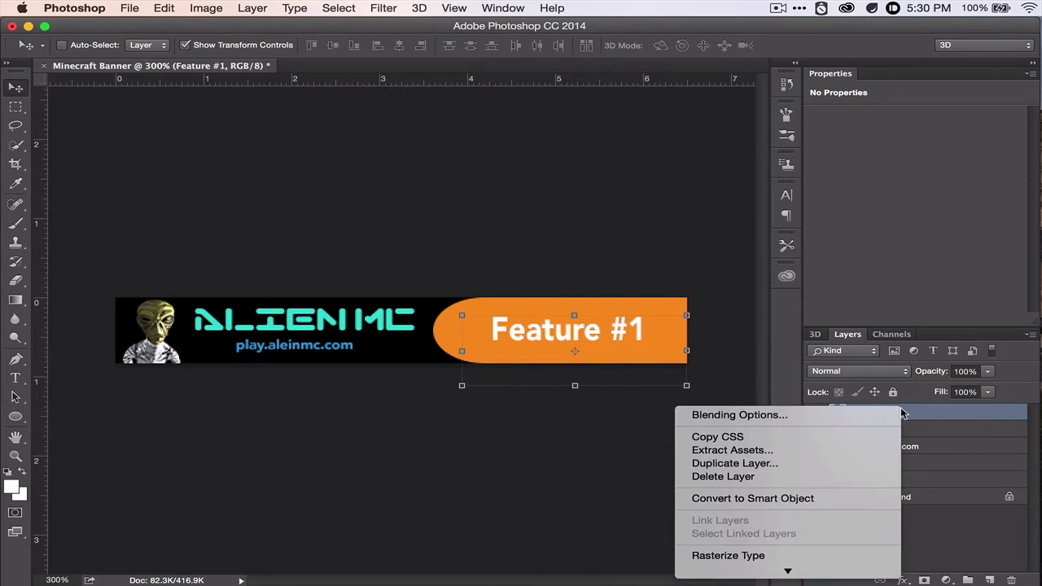
left_click(787, 464)
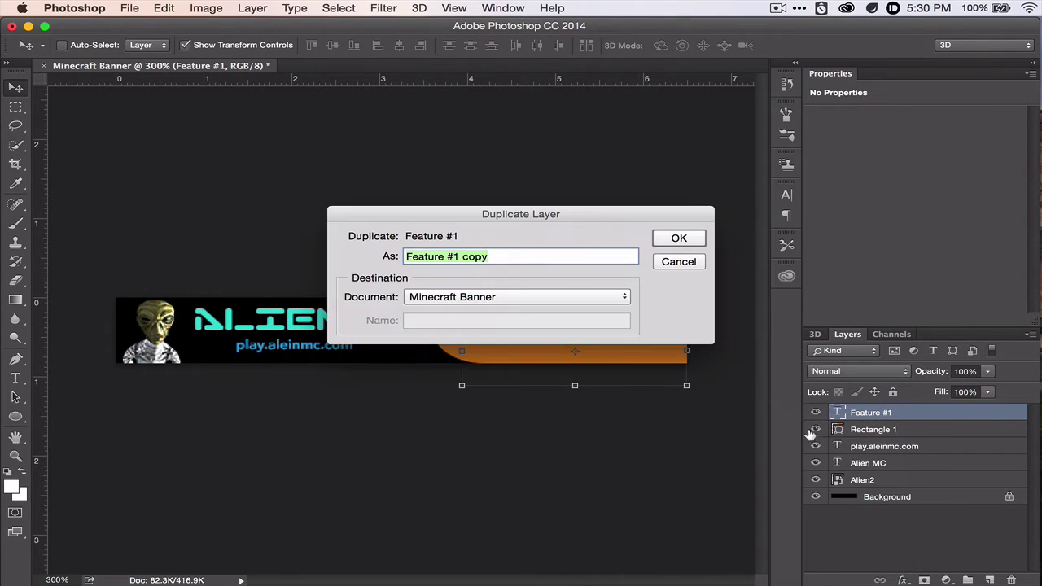
type("Featur")
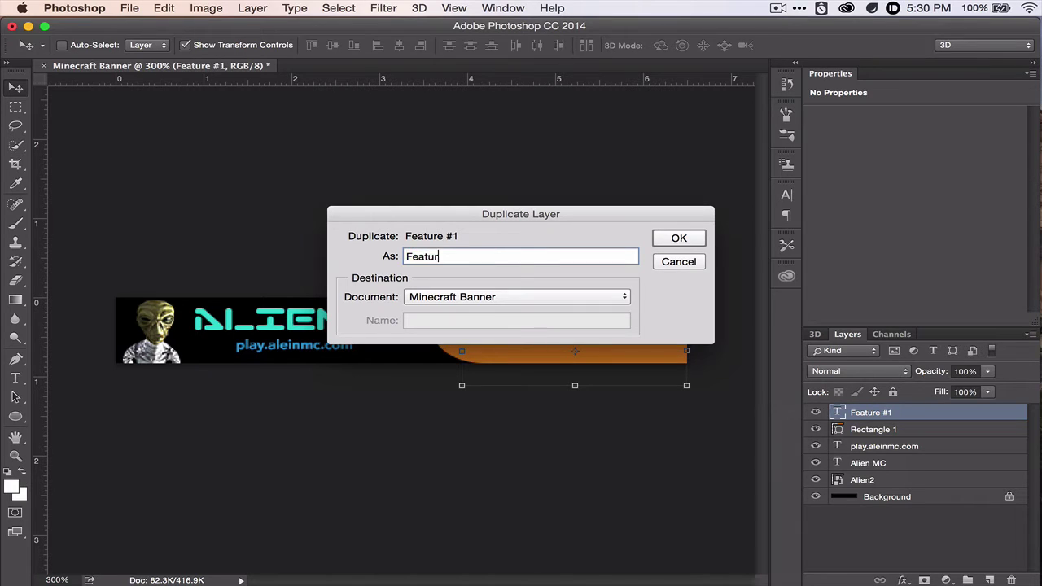
left_click(679, 238)
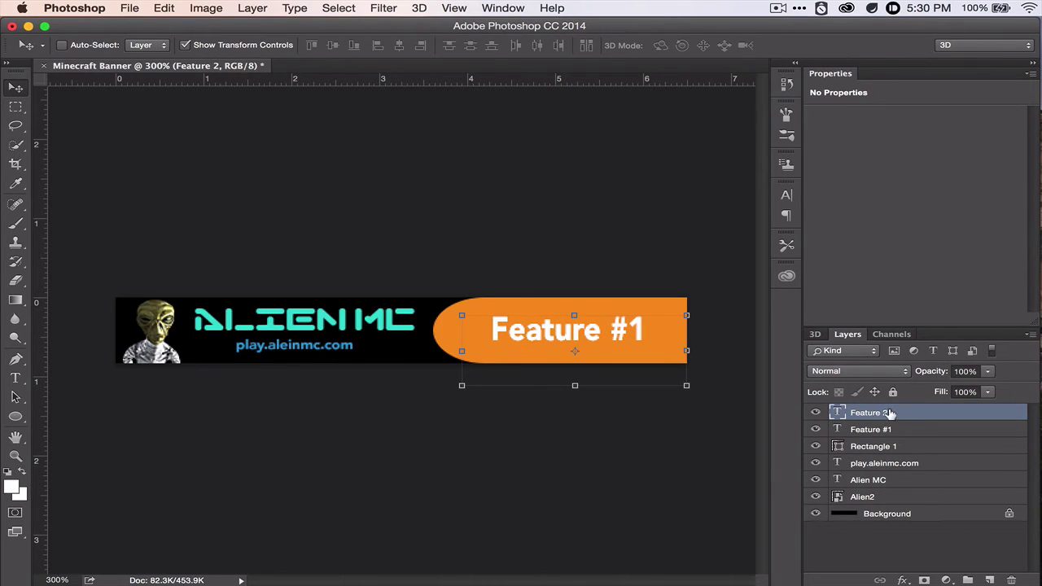
left_click_drag(566, 315, 562, 247)
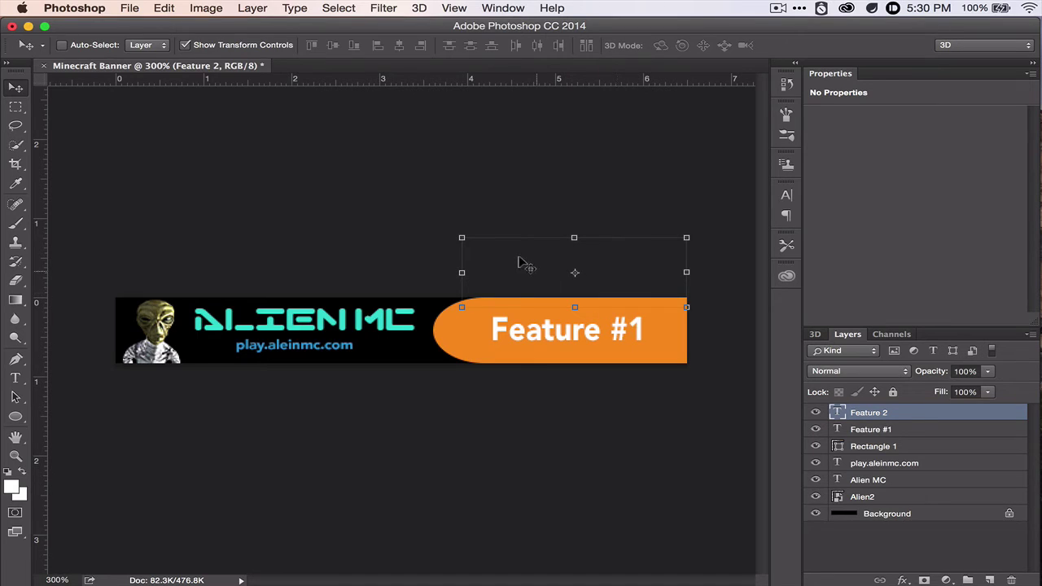
left_click_drag(524, 268, 521, 168)
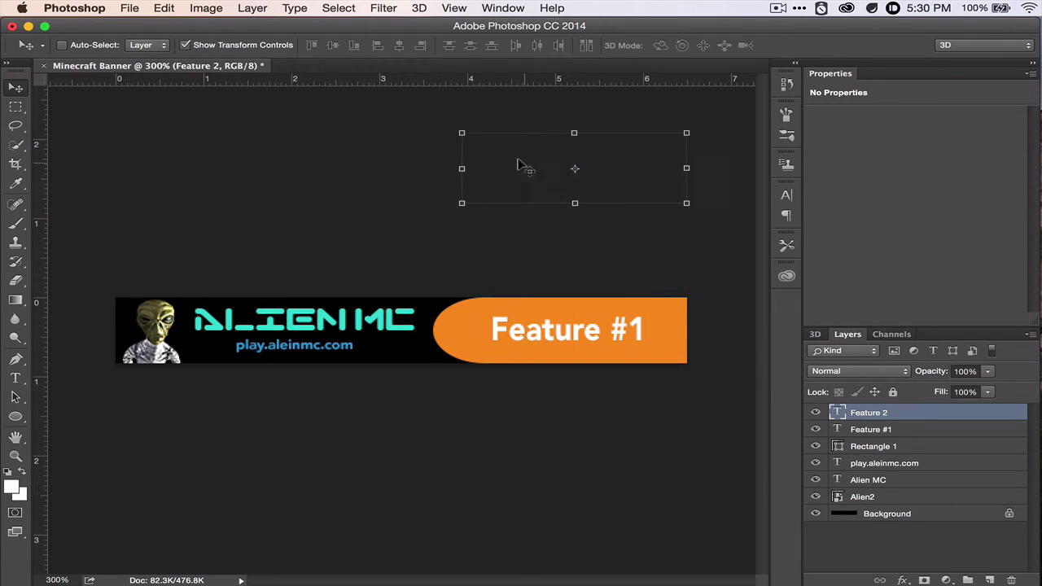
left_click(912, 429)
left_click_drag(543, 330, 542, 253)
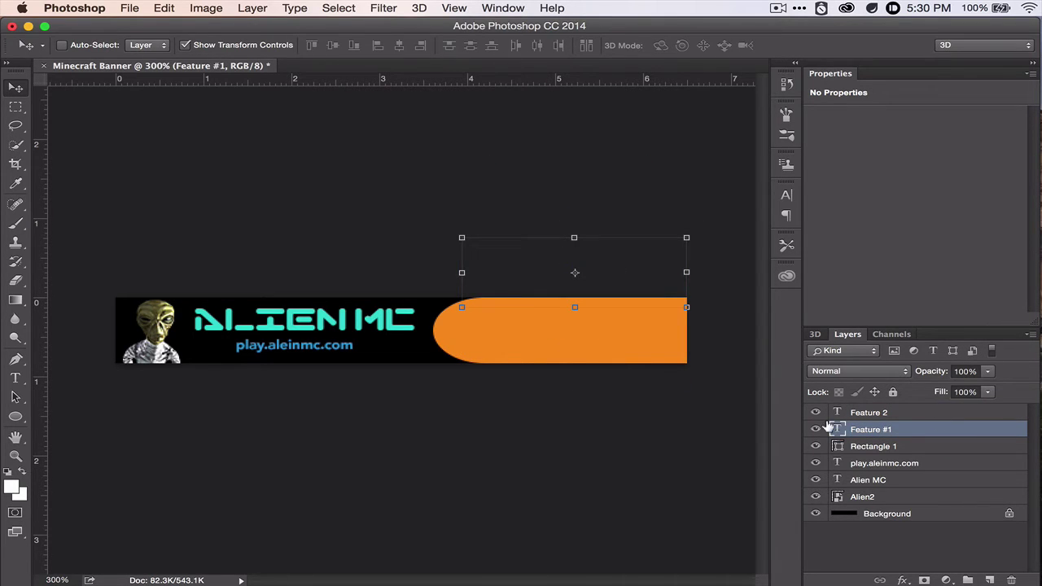
Step: Duplicate Feature 2 as 'Feature 3' and move it further above the banner
left_click(903, 412)
right_click(904, 412)
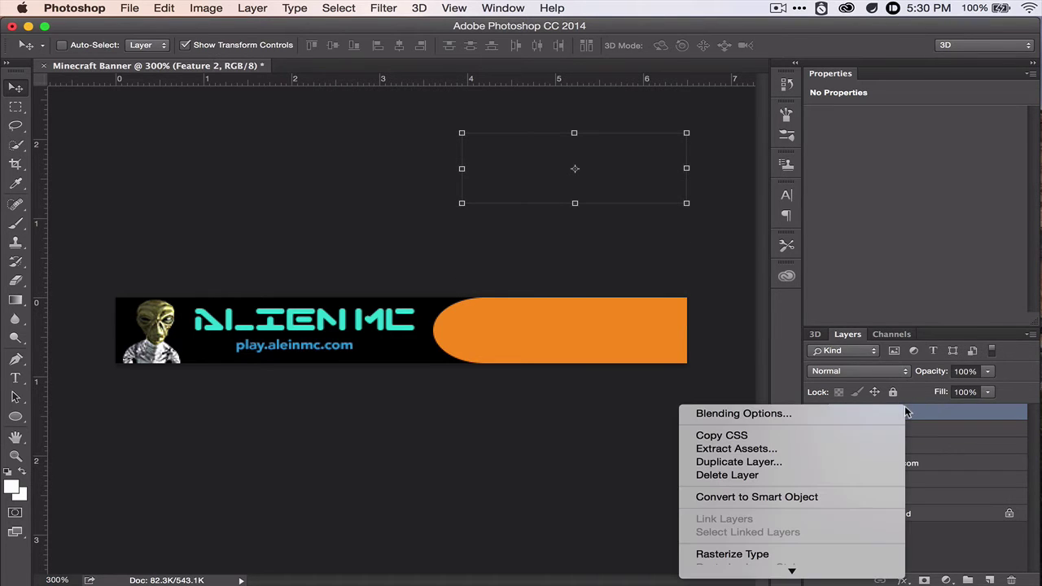
left_click(807, 464)
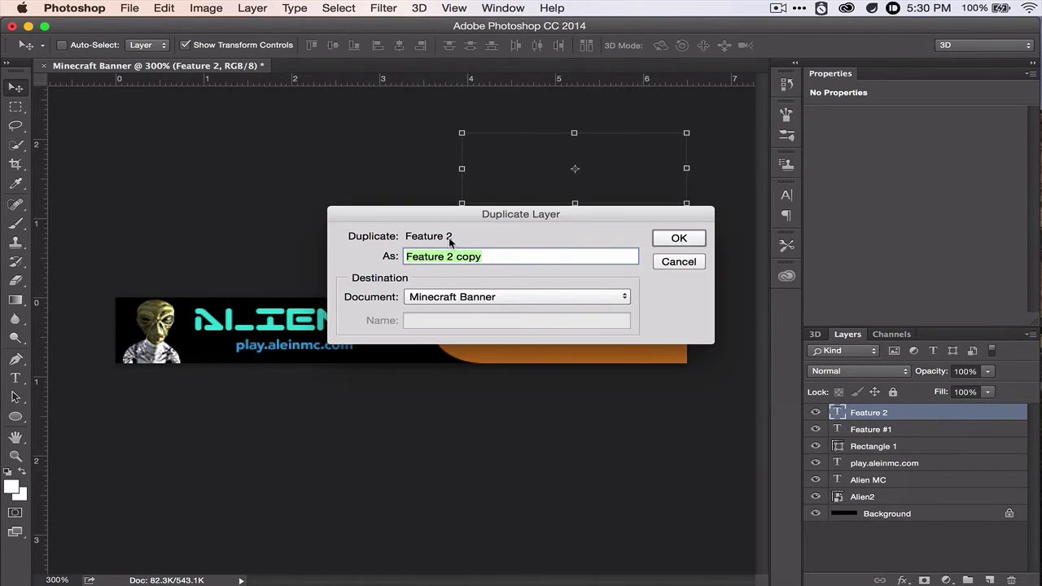
key("Right")
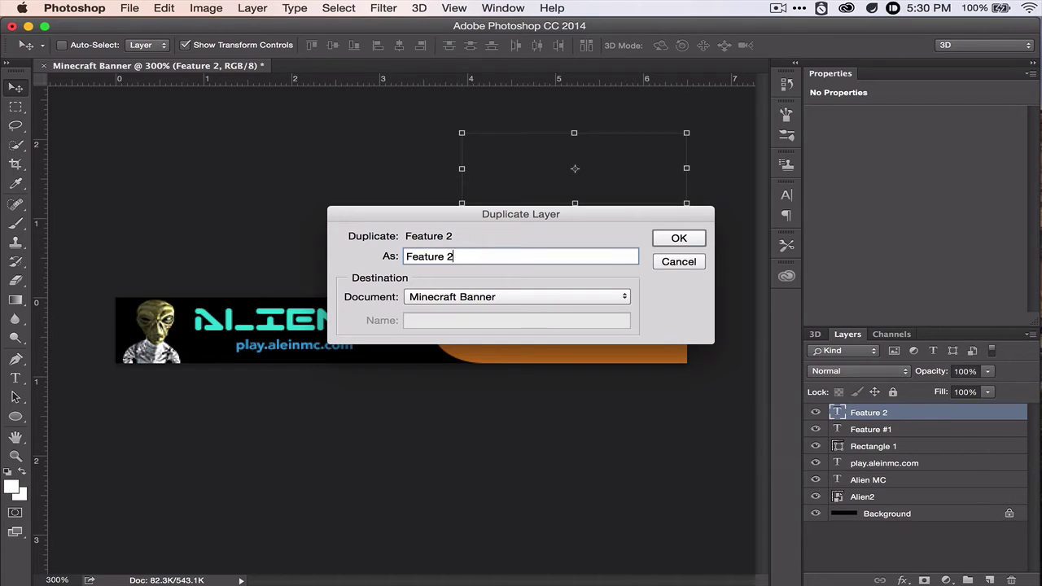
left_click(679, 238)
left_click_drag(525, 184, 526, 114)
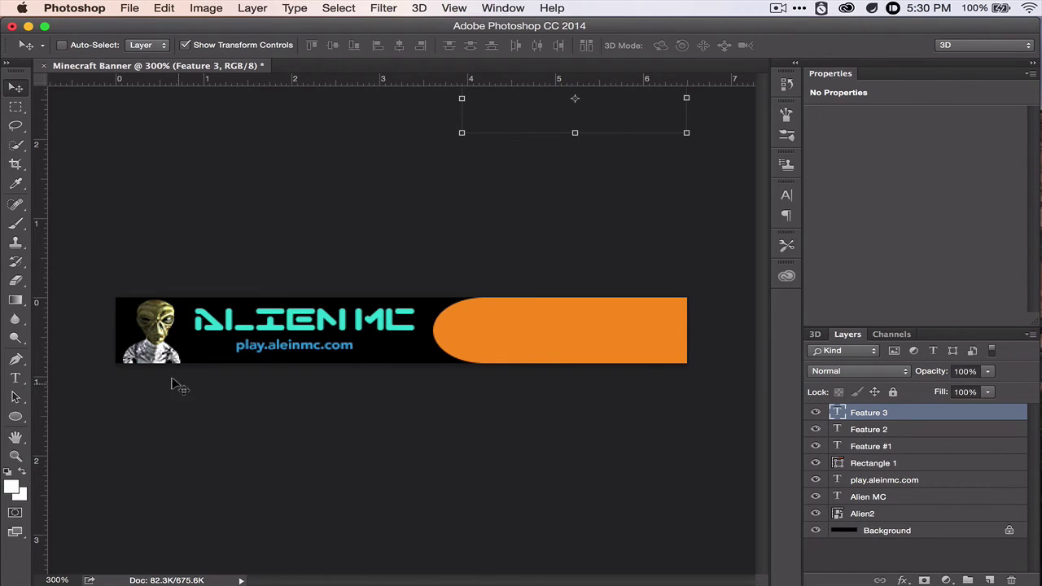
Step: Show the Timeline panel and create a video timeline for the banner
left_click(503, 8)
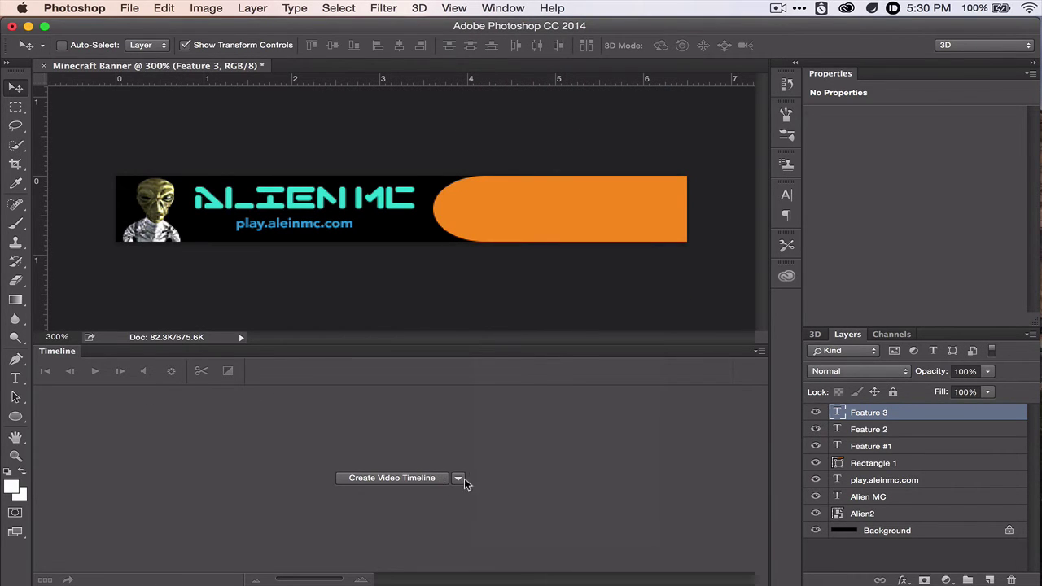
left_click(461, 478)
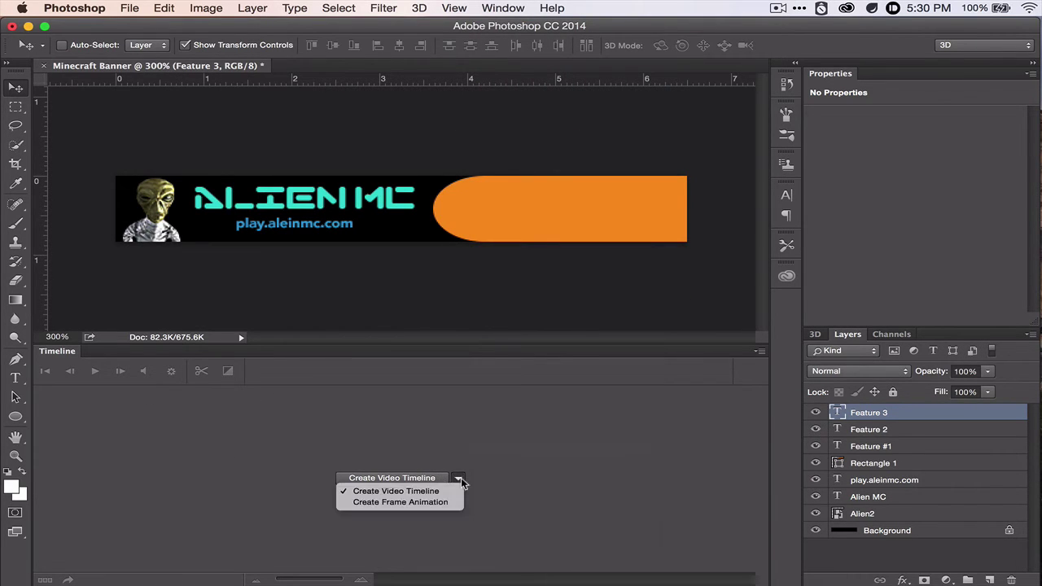
left_click(409, 491)
left_click(405, 479)
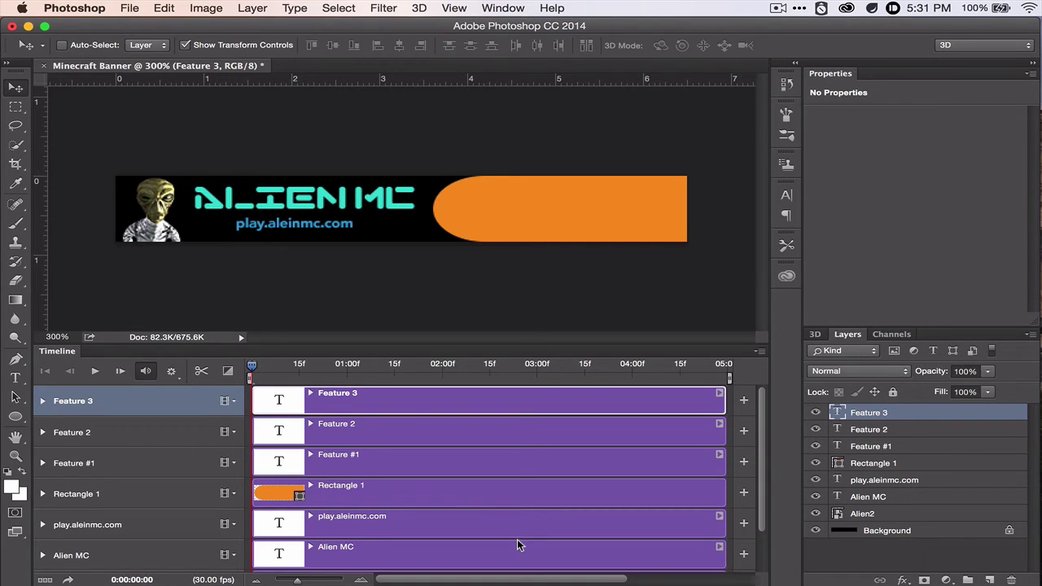
Step: Expand the Alien2 track's properties and select the Alien2 layer
scroll(517, 545, "down", 2)
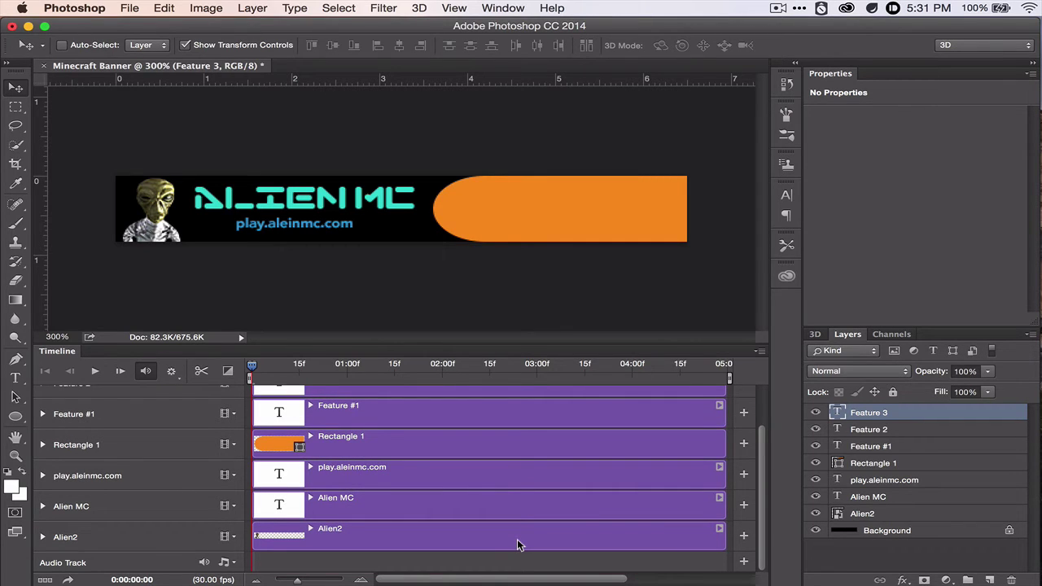
left_click(42, 536)
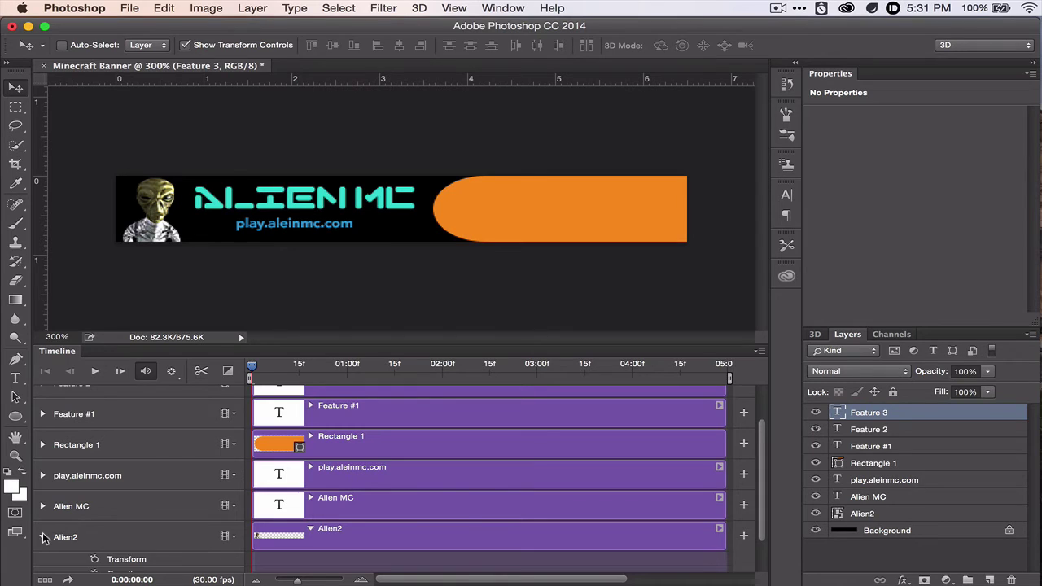
scroll(233, 486, "down", 1)
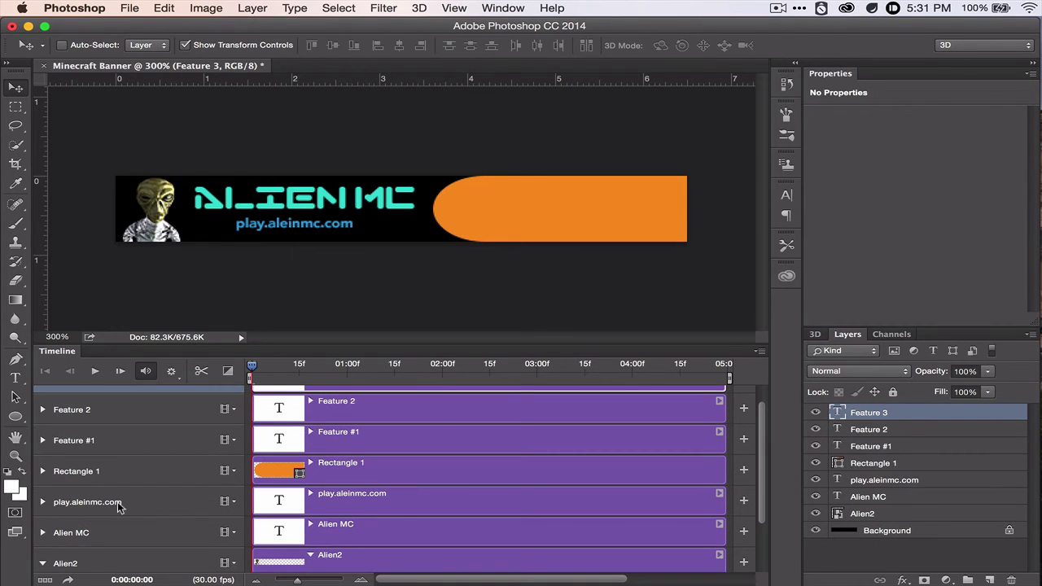
scroll(117, 503, "up", 1)
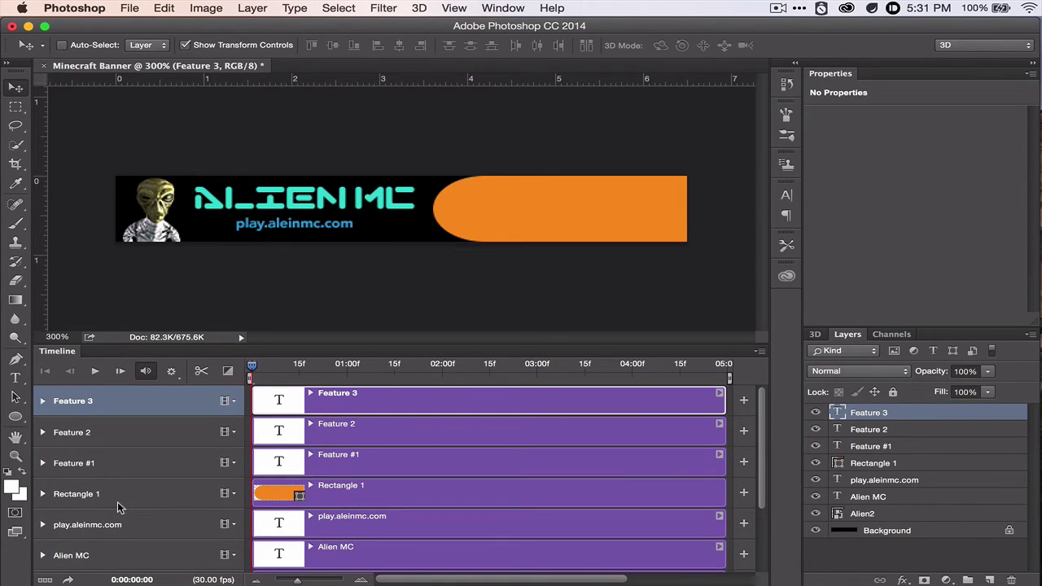
left_click(884, 512)
scroll(367, 489, "down", 4)
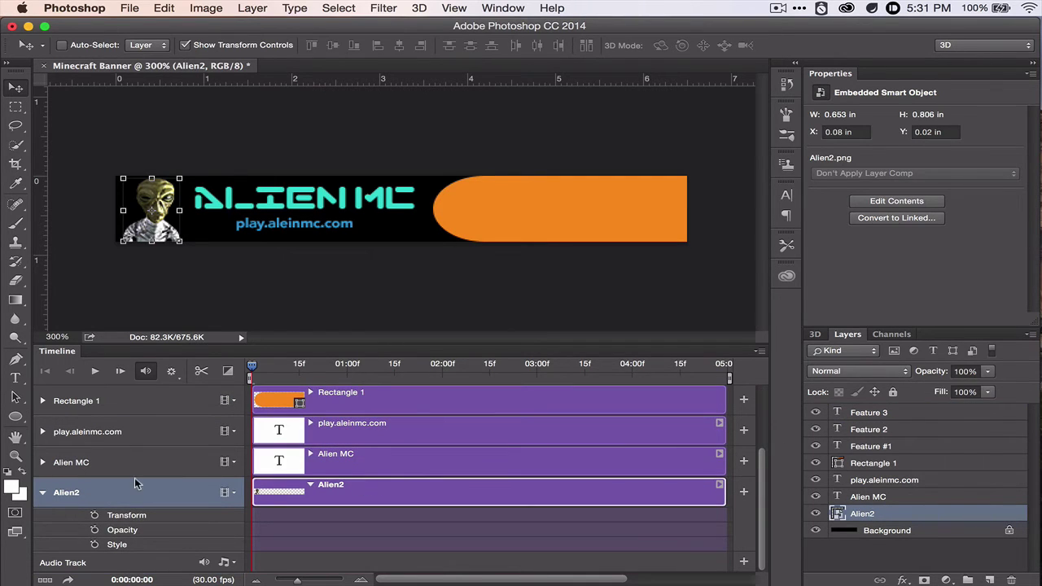
Step: Keyframe Alien2's Transform off the left edge at frame 0 and in place at frame 15
left_click(95, 518)
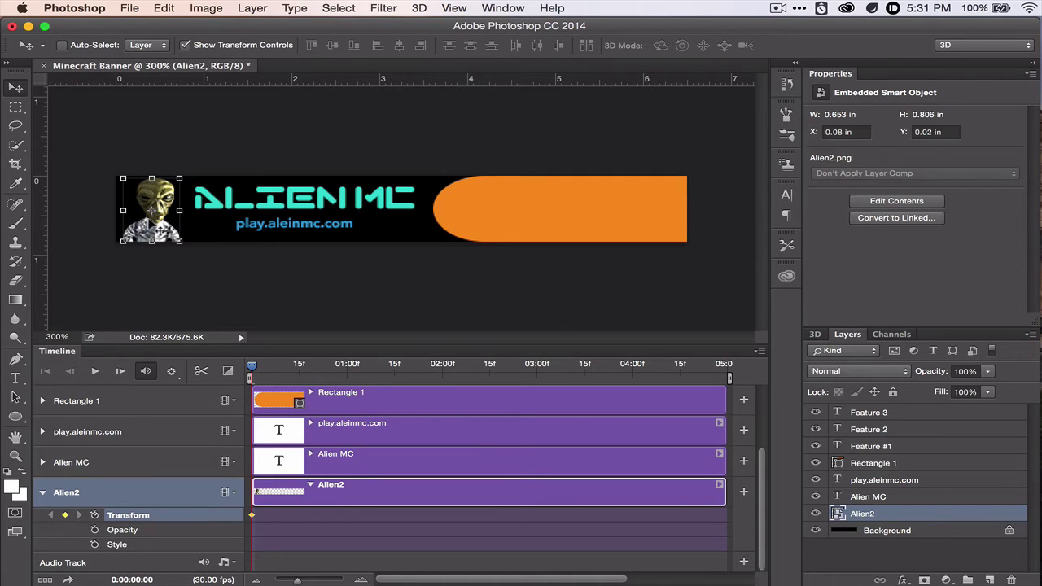
left_click_drag(155, 231, 85, 230)
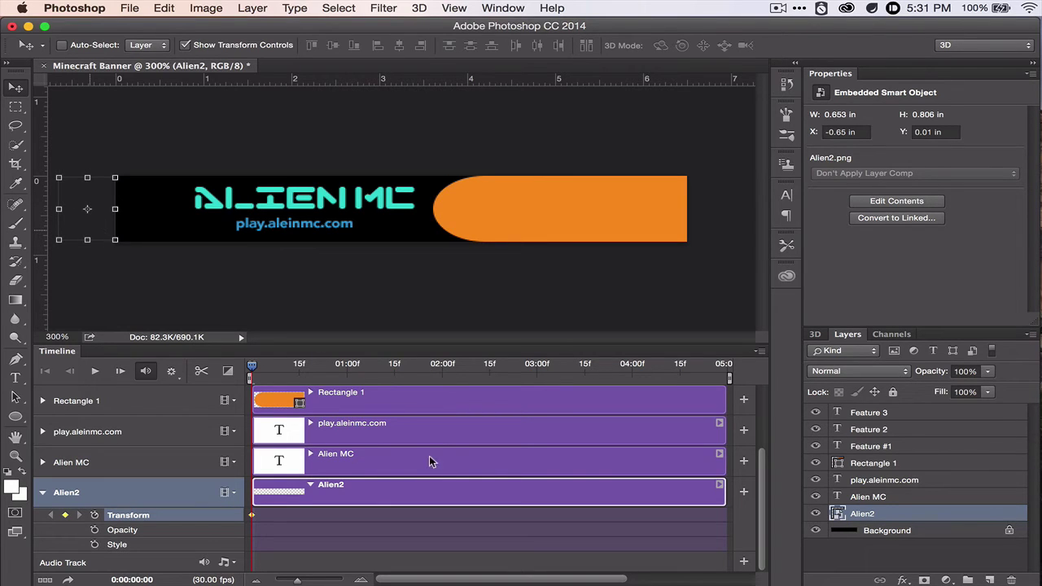
left_click_drag(253, 368, 297, 369)
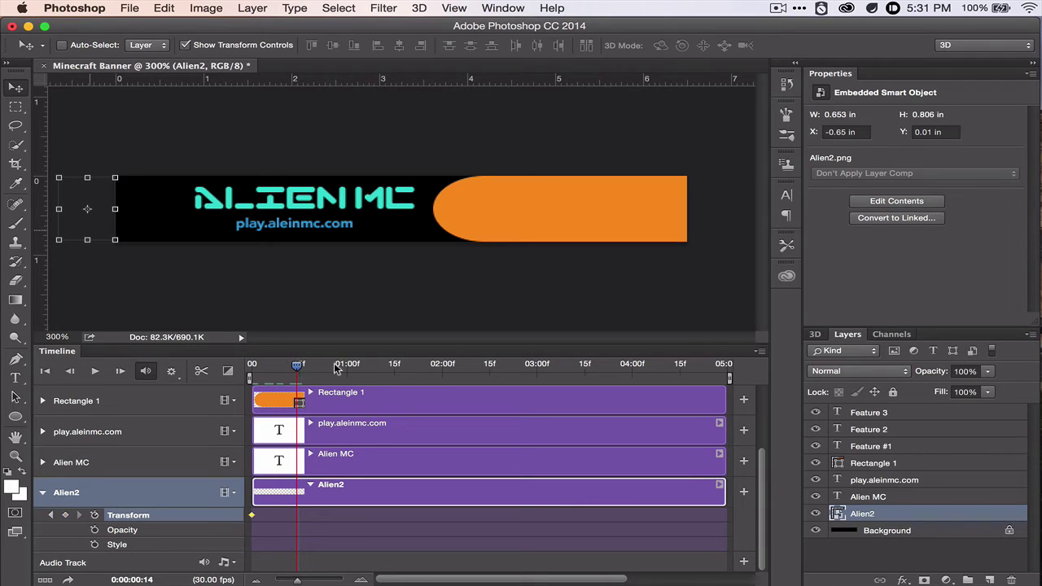
left_click(300, 368)
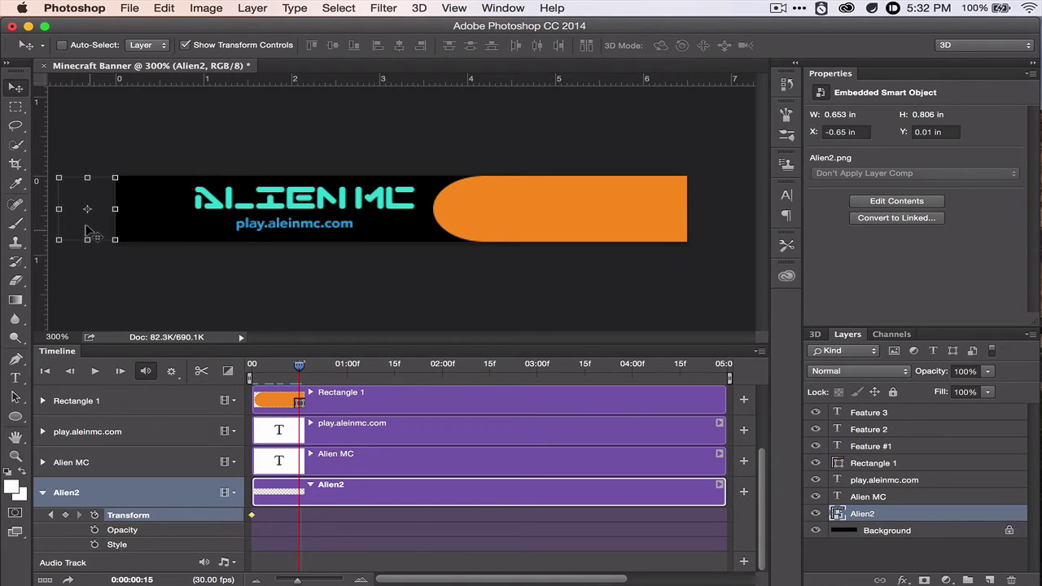
left_click_drag(94, 234, 149, 235)
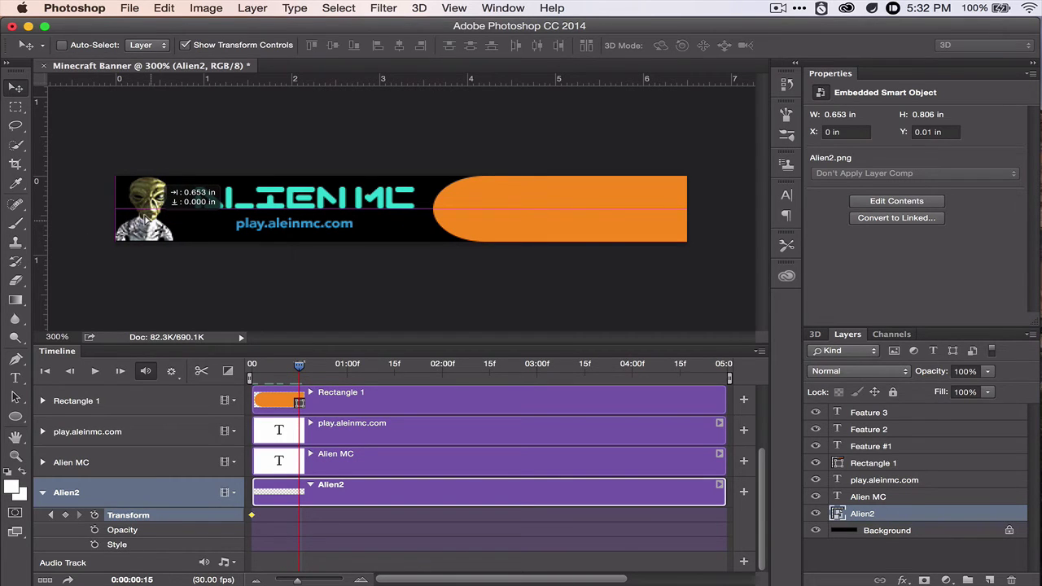
left_click_drag(149, 234, 149, 234)
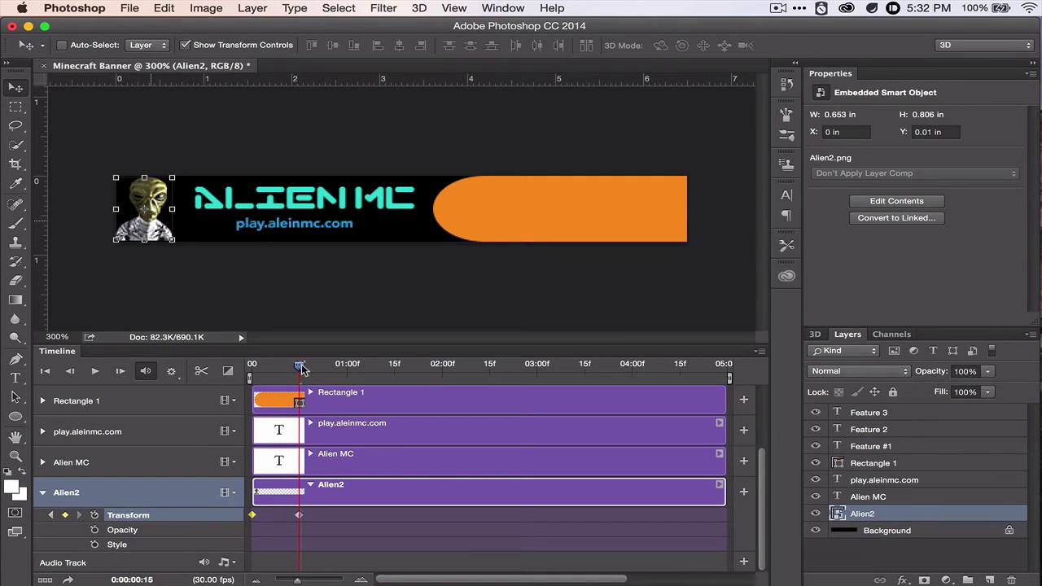
mouse_move(300, 365)
left_mouse_down()
mouse_move(250, 366)
mouse_move(304, 361)
left_mouse_up()
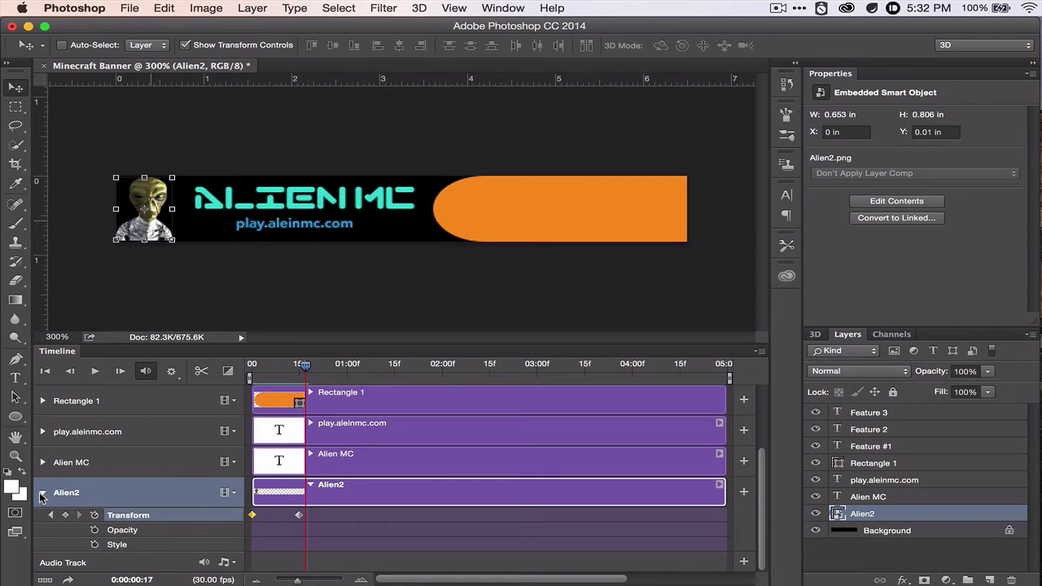
Step: Keyframe the ALIEN MC title's Transform above the banner at 0f and in place at 15f
left_click(42, 495)
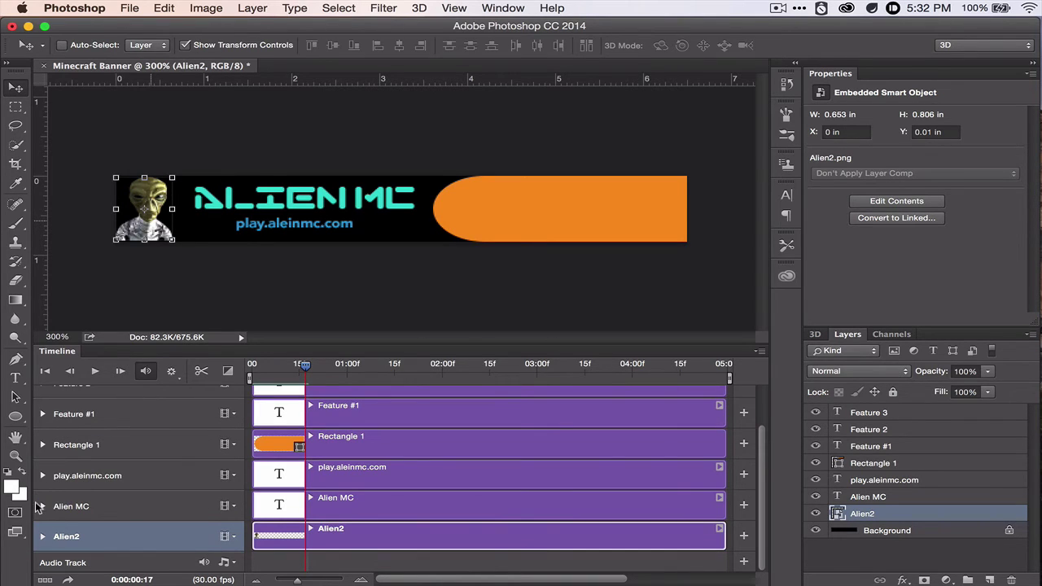
left_click(42, 506)
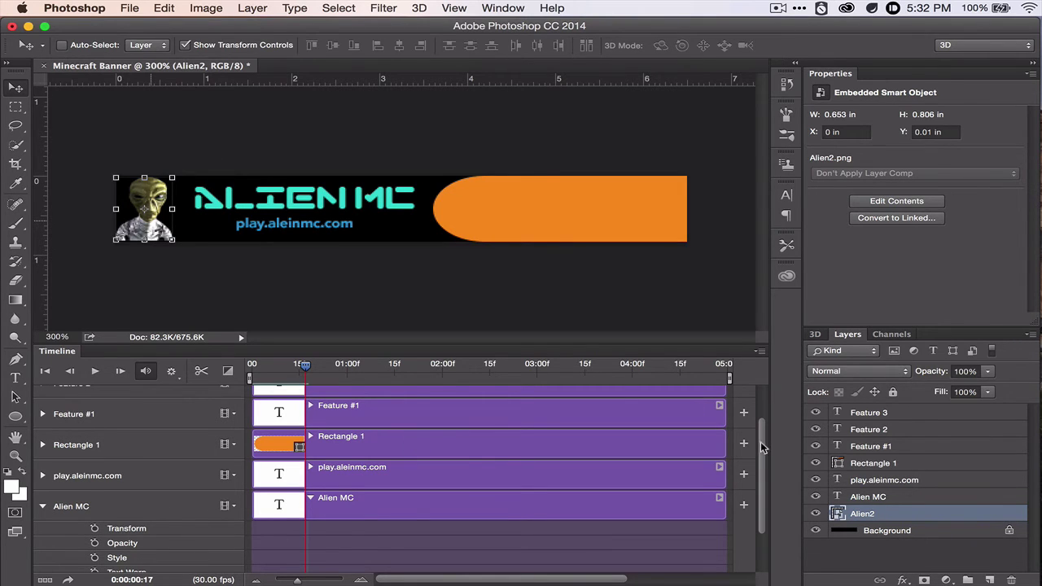
left_click_drag(761, 447, 762, 464)
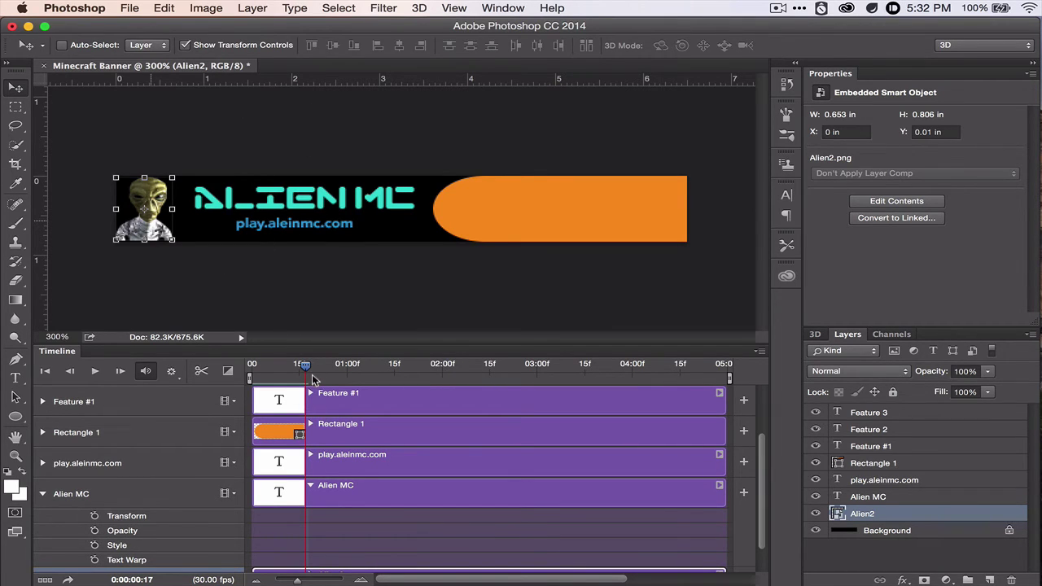
left_click_drag(307, 367, 237, 362)
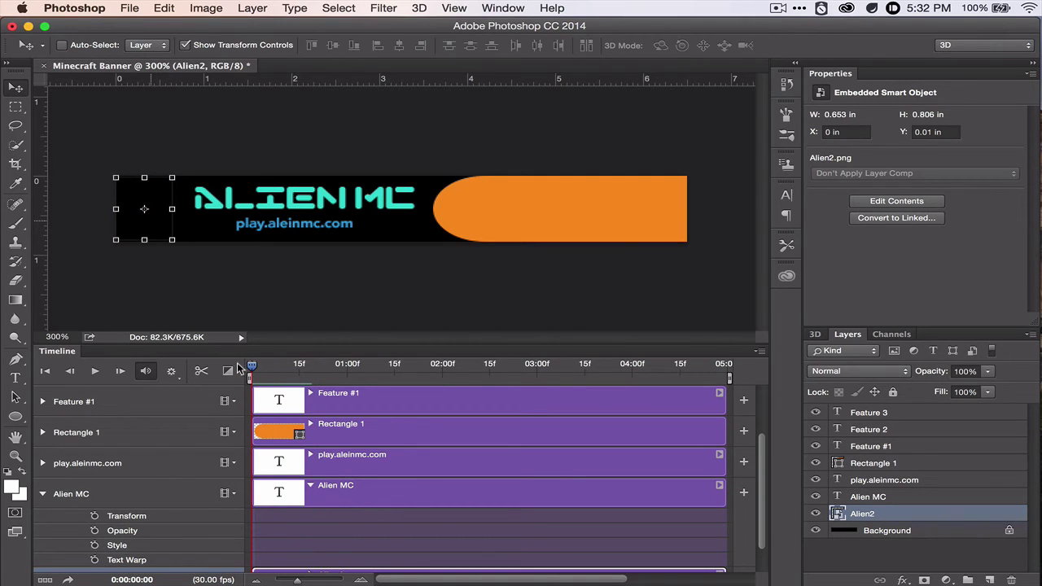
left_click(94, 517)
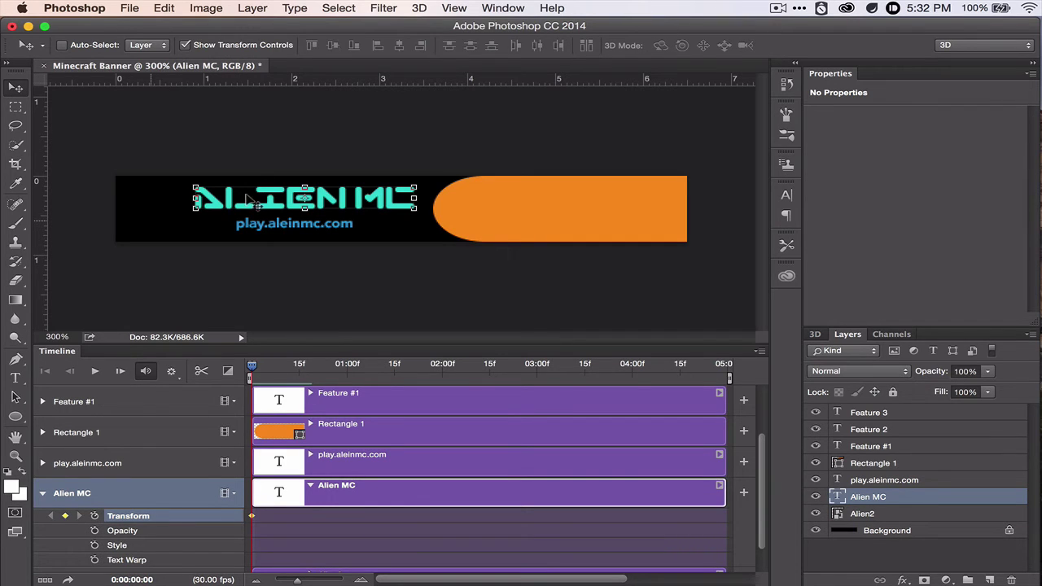
left_click_drag(257, 201, 259, 158)
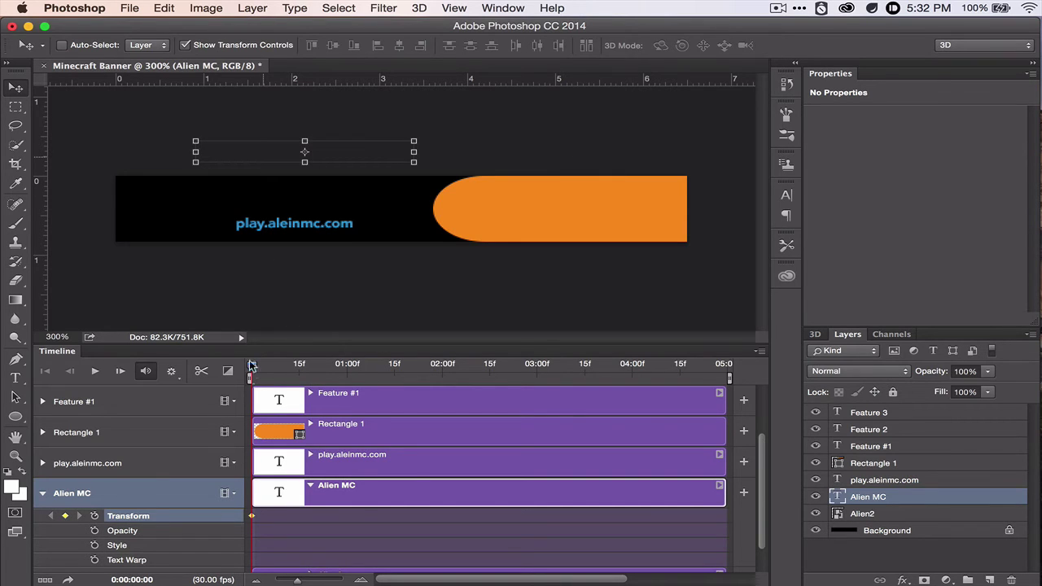
left_click_drag(252, 368, 299, 367)
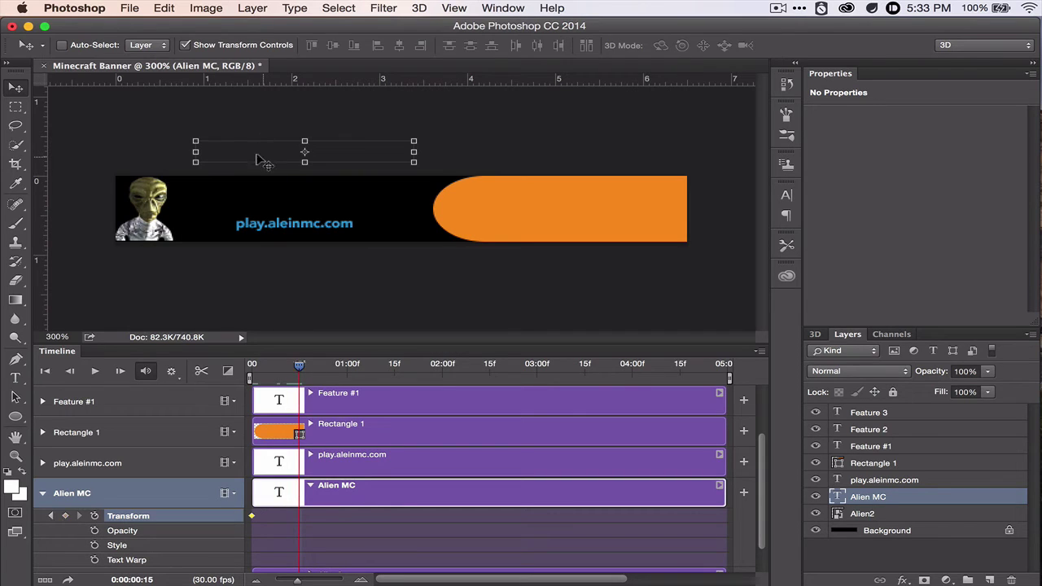
left_click_drag(251, 156, 252, 202)
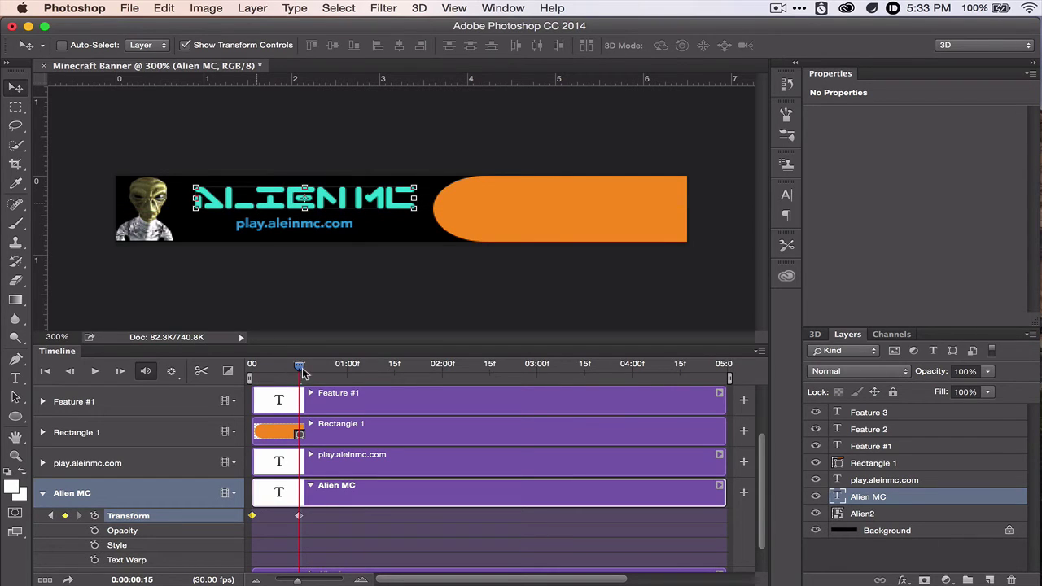
left_click_drag(299, 365, 232, 362)
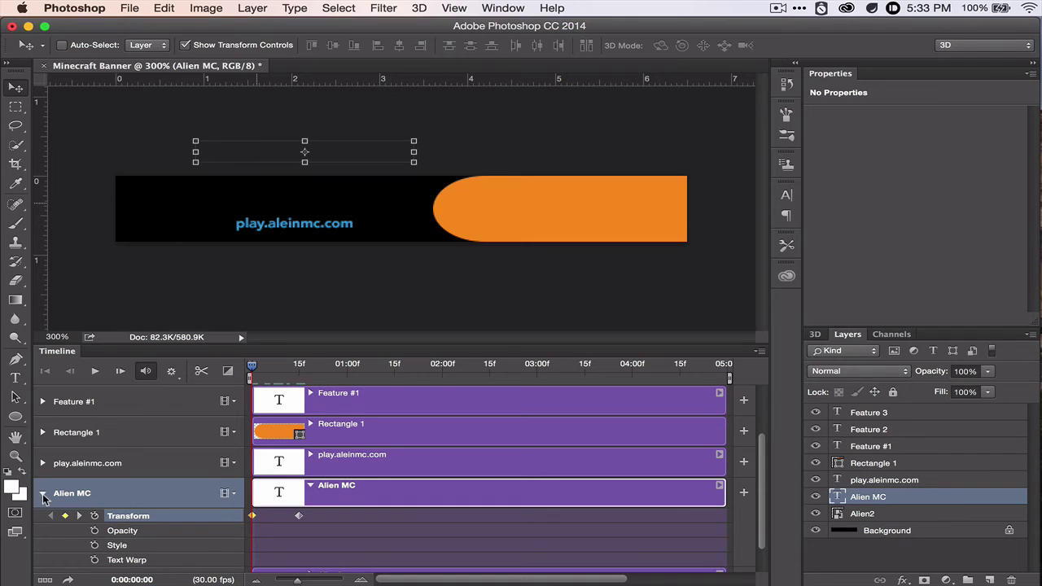
Step: Keyframe play.aleinmc.com's Transform below the banner at 0f and under ALIEN MC at 15f
left_click(43, 494)
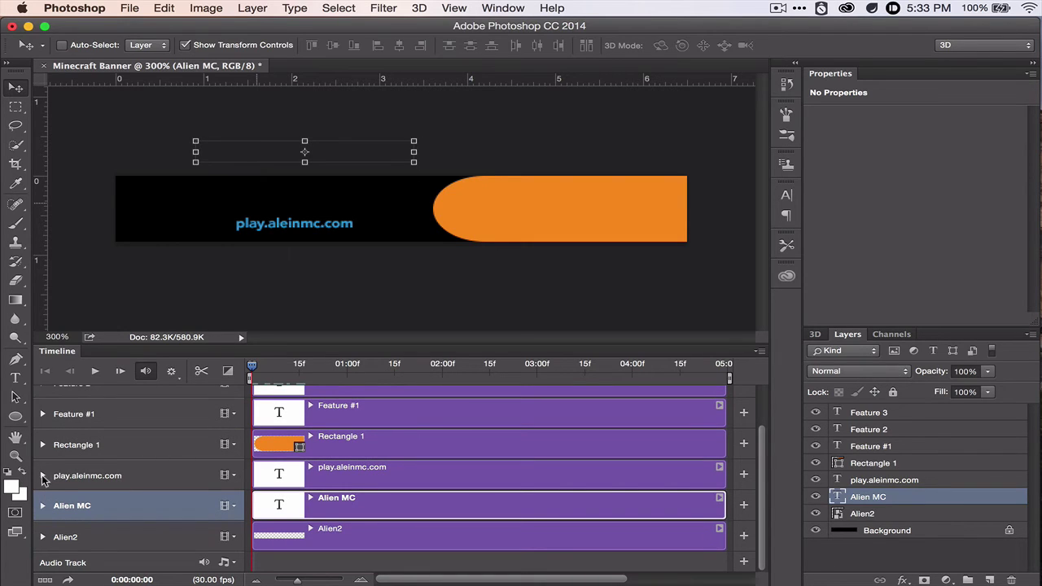
left_click(43, 476)
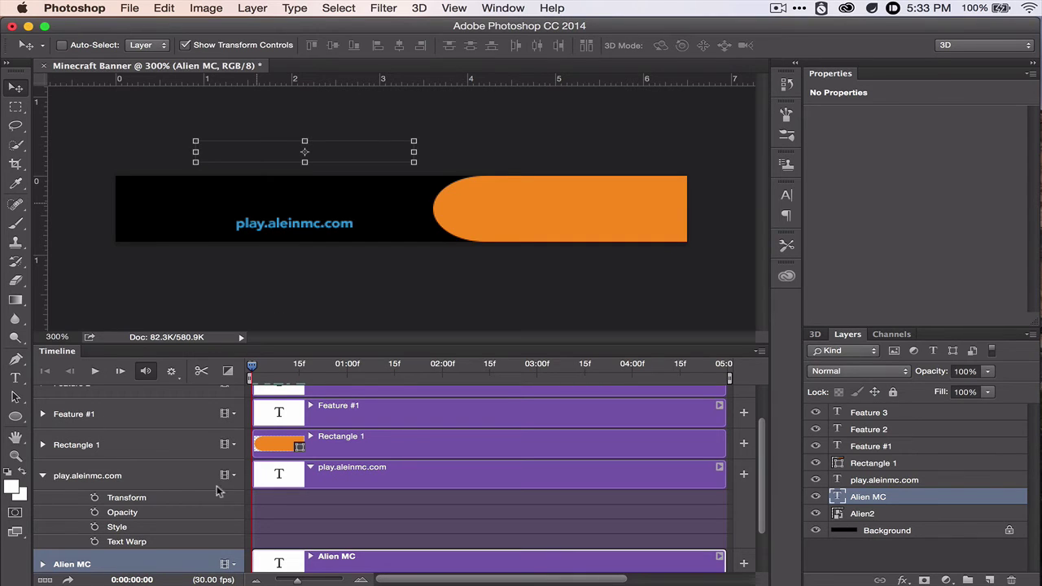
left_click(95, 497)
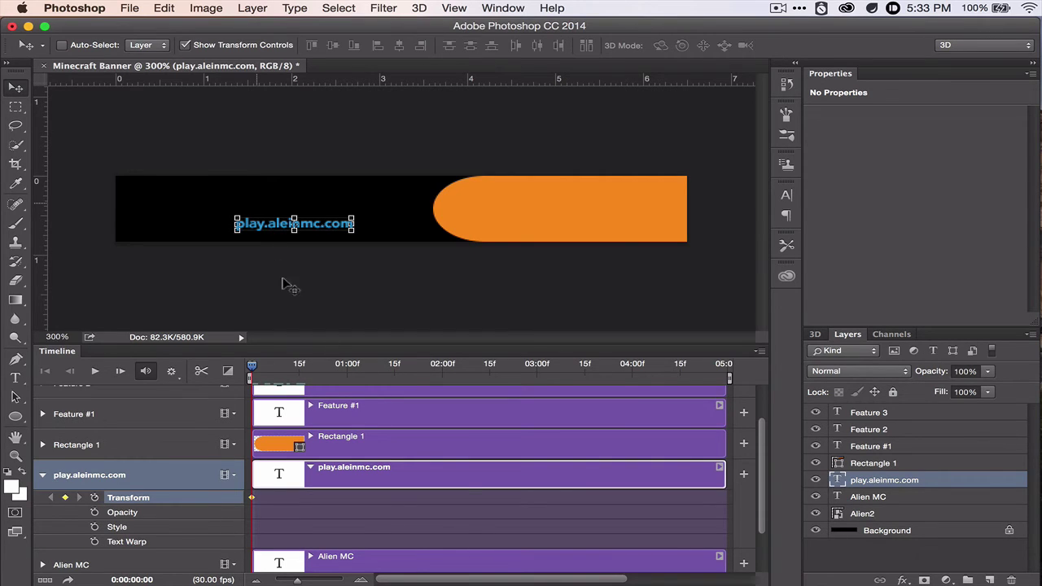
left_click_drag(270, 225, 262, 256)
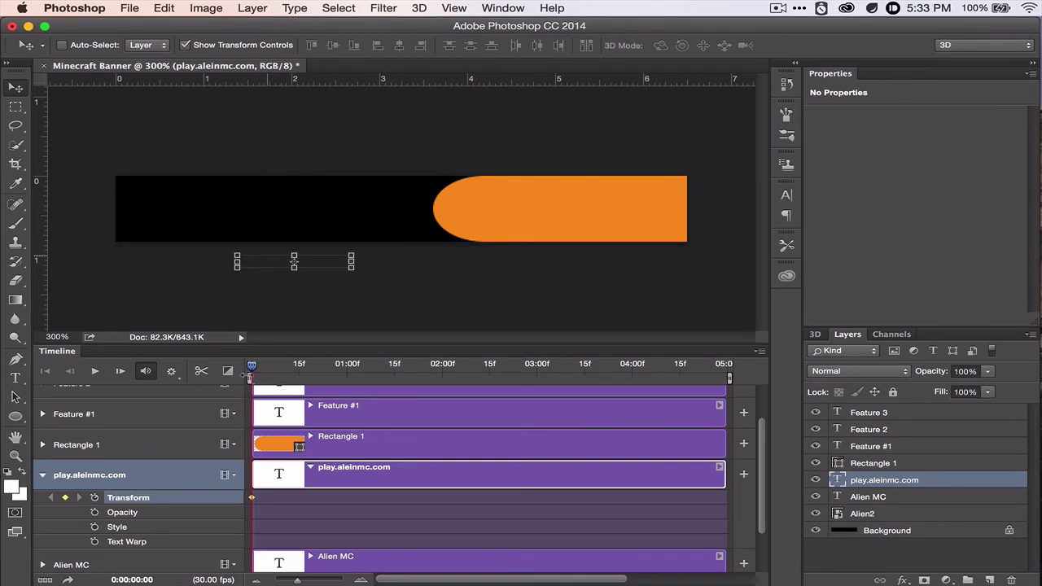
left_click_drag(254, 373, 299, 375)
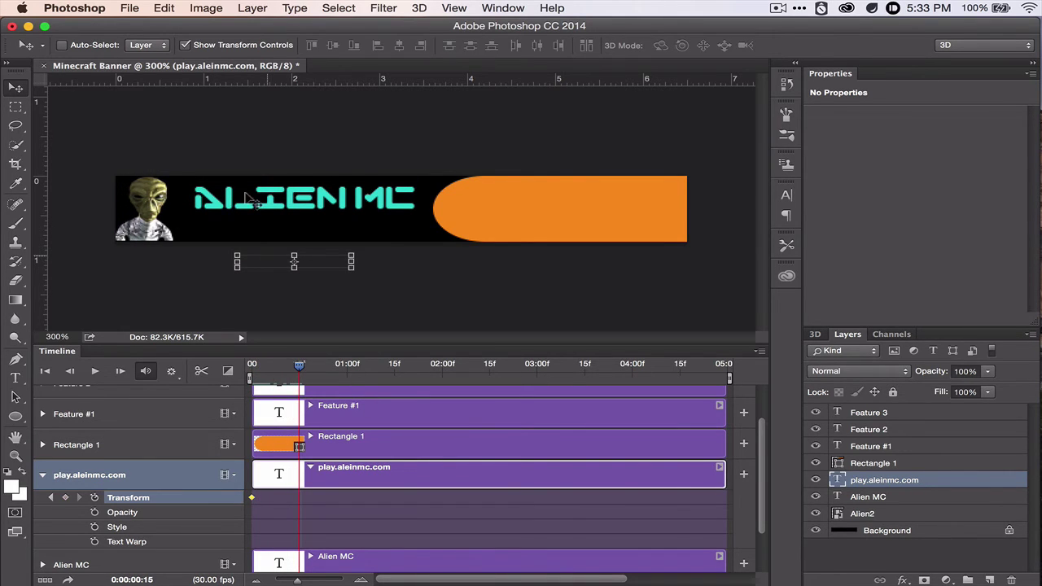
left_click_drag(255, 259, 259, 224)
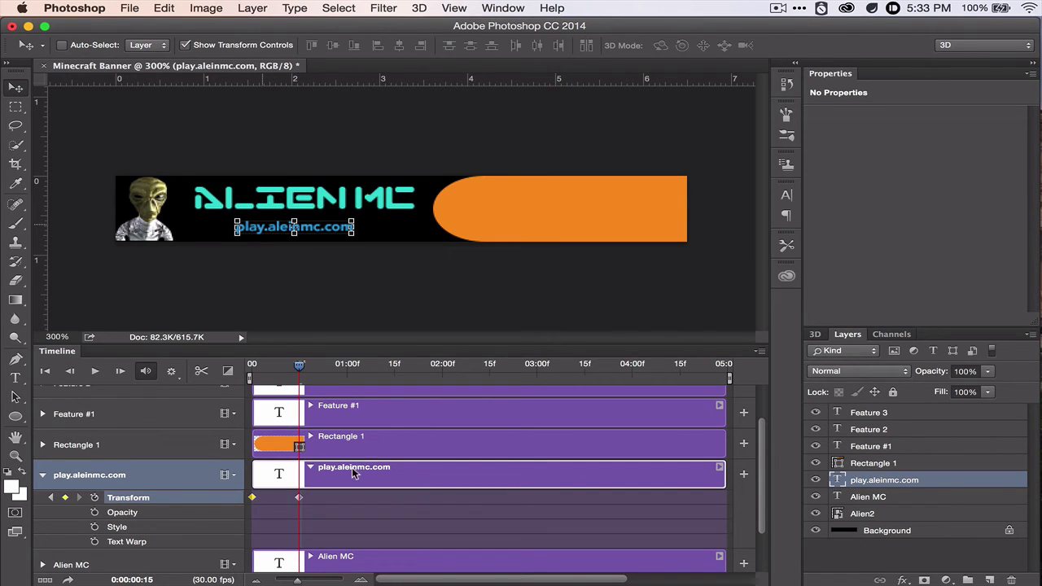
mouse_move(301, 368)
left_mouse_down()
mouse_move(251, 364)
mouse_move(300, 356)
left_mouse_up()
Step: Keyframe Rectangle 1's Vector Mask Position off-right at 0f and on the banner's right end at 15f
left_click(42, 477)
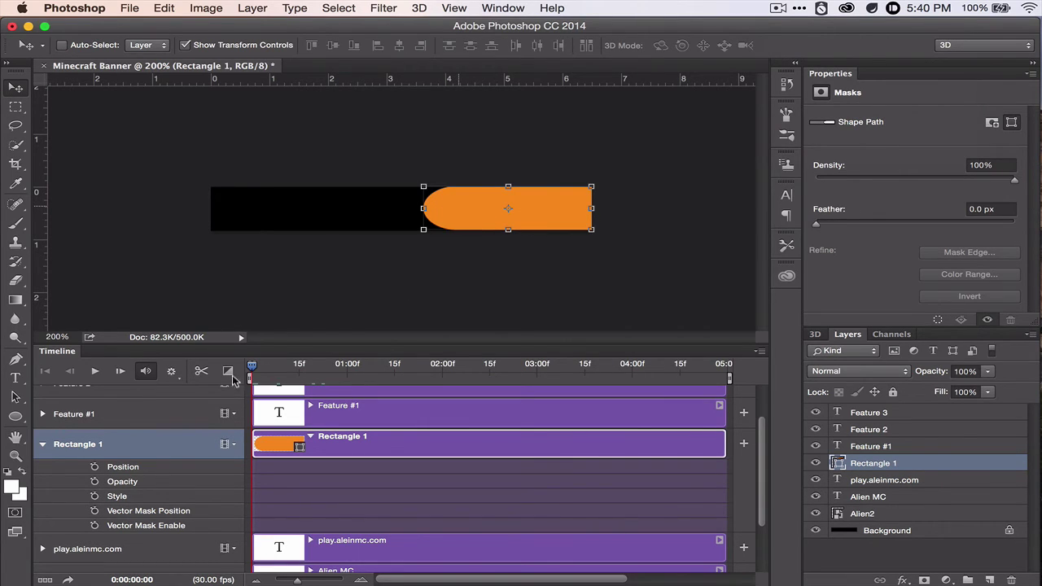
left_click(94, 513)
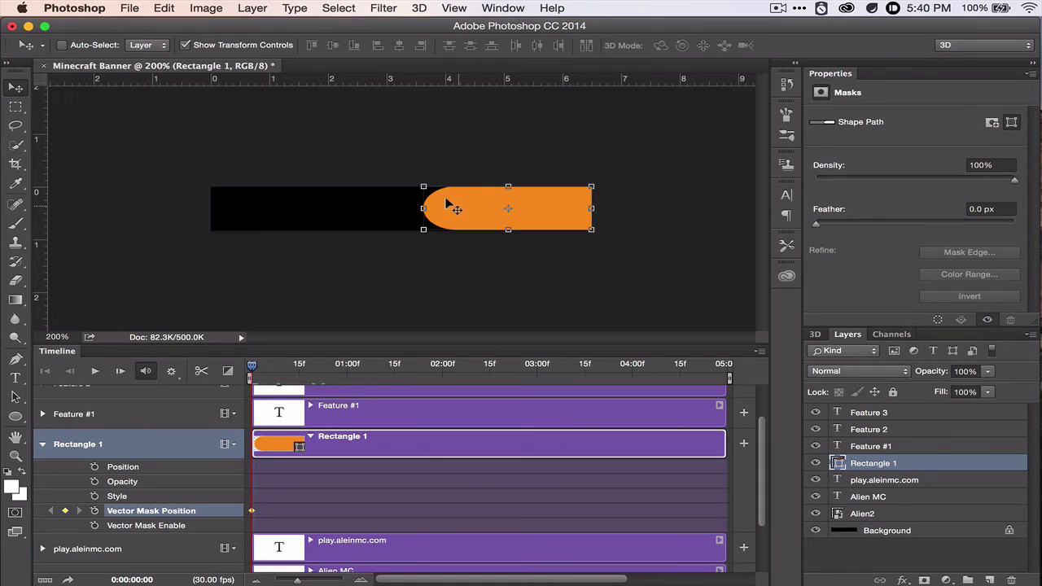
left_click_drag(447, 200, 616, 198)
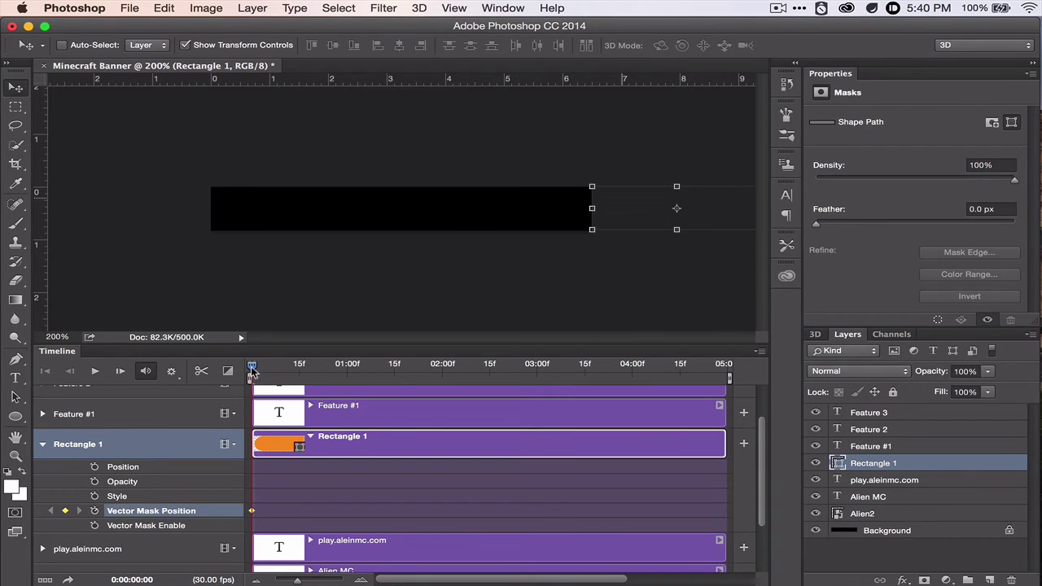
left_click_drag(252, 372, 299, 363)
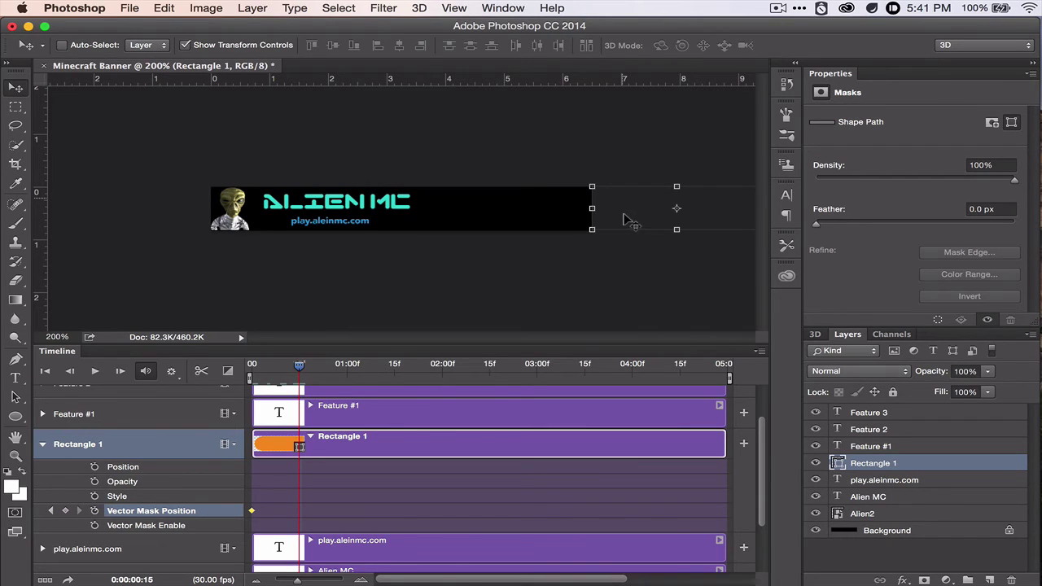
left_click_drag(626, 220, 454, 224)
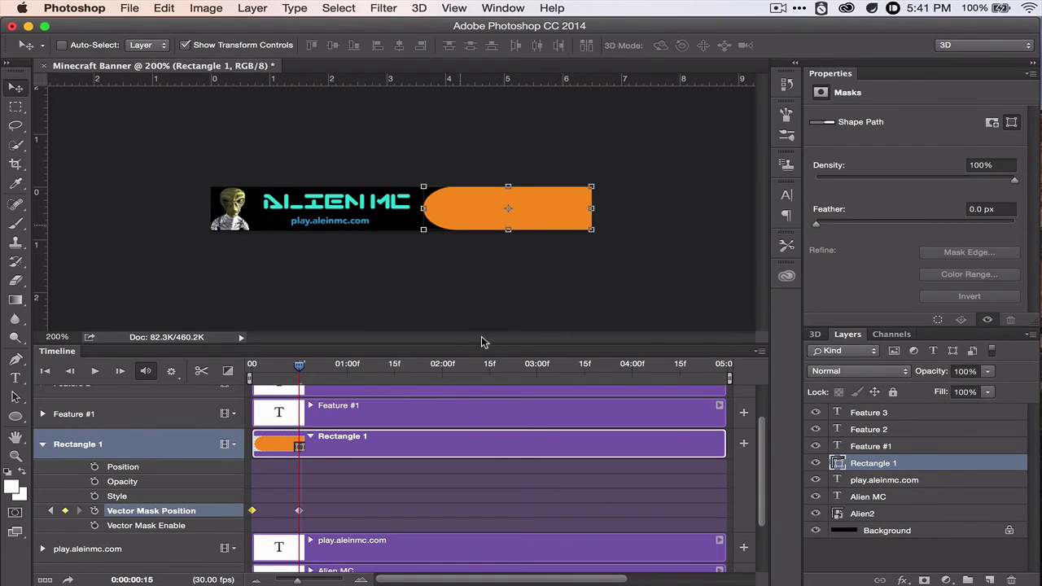
mouse_move(300, 367)
left_mouse_down()
mouse_move(234, 366)
mouse_move(299, 358)
left_mouse_up()
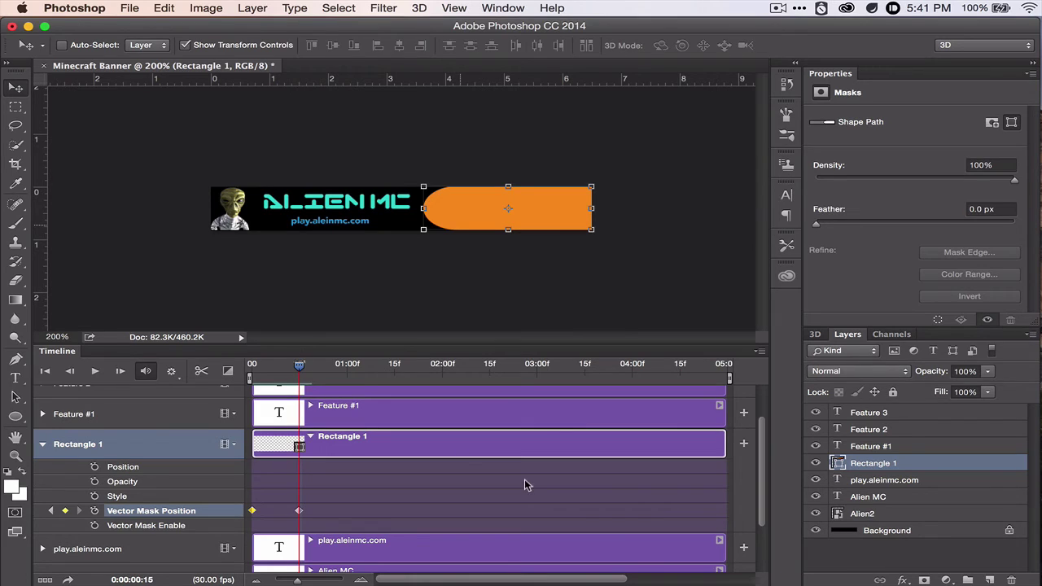
Step: Keyframe Feature #1's Transform above the banner at 0:00:00:15 and below it at 0:00:01:15
left_click(43, 444)
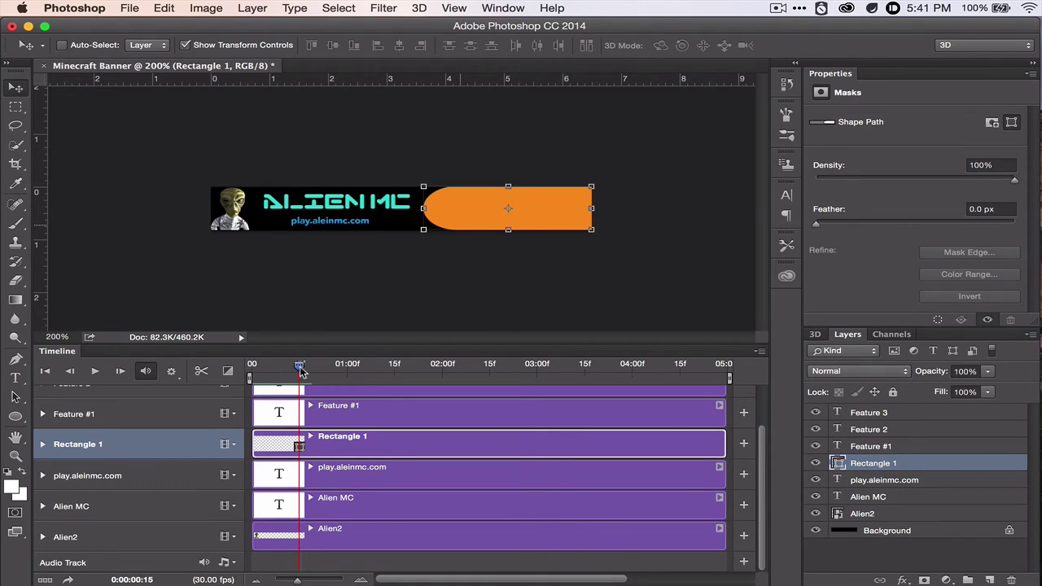
left_click_drag(300, 370, 298, 372)
left_click(43, 415)
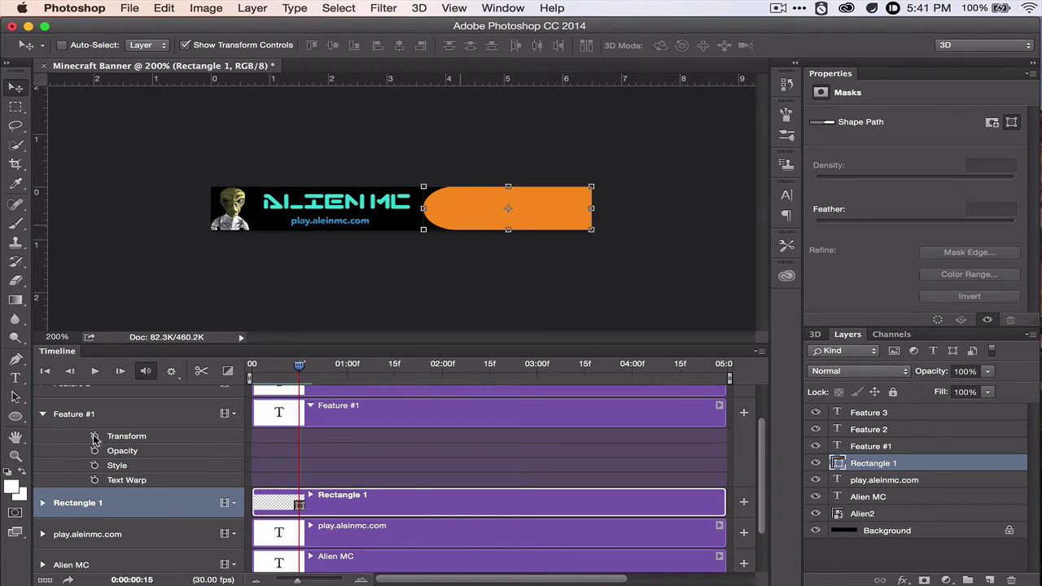
left_click(94, 437)
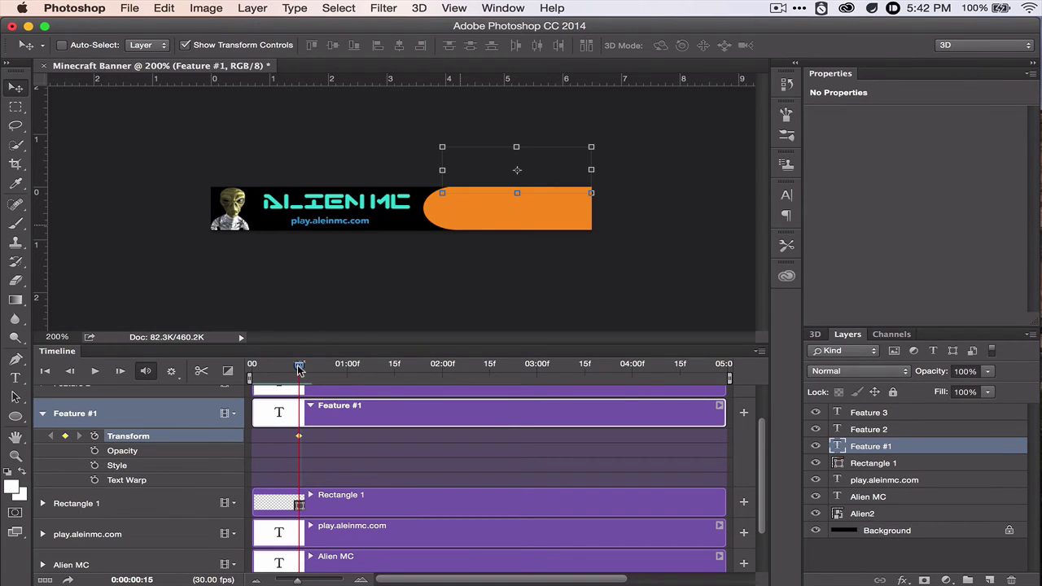
left_click_drag(299, 368, 346, 368)
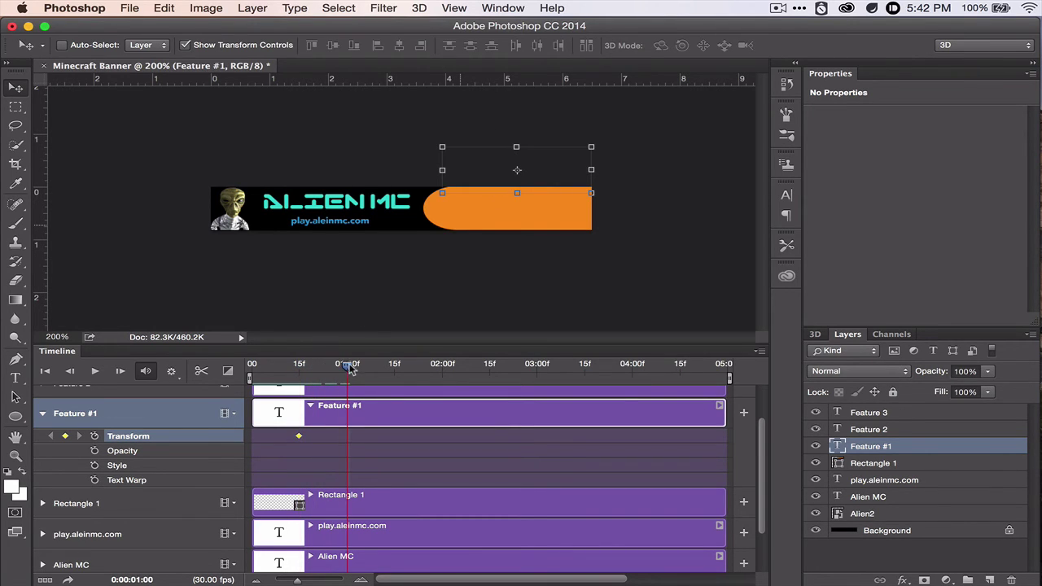
left_click_drag(353, 369, 394, 375)
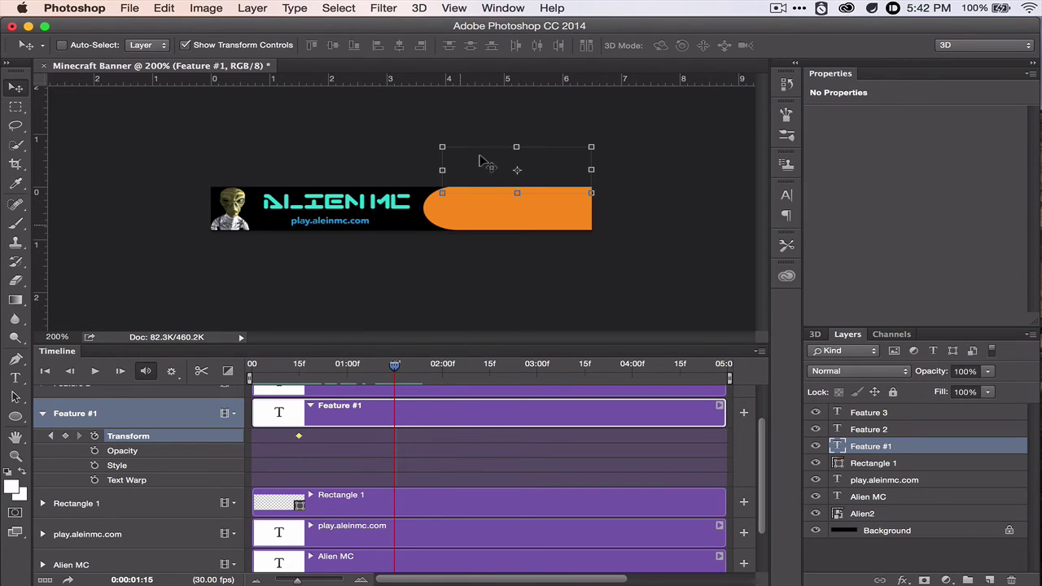
left_click_drag(480, 165, 483, 261)
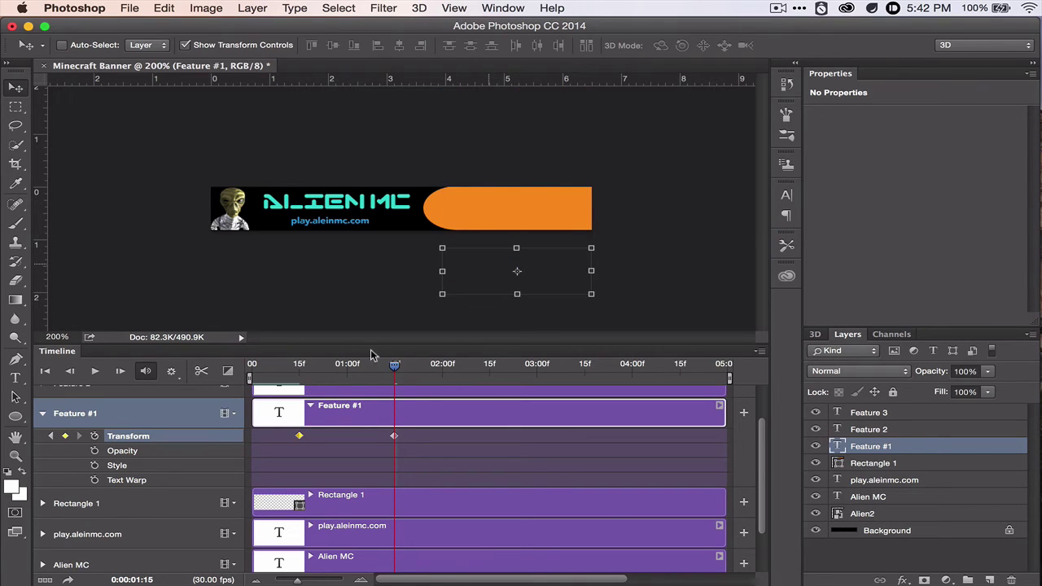
Step: Preview the animation playback to check the Feature #1 scroll
left_click_drag(394, 365, 292, 374)
key("space")
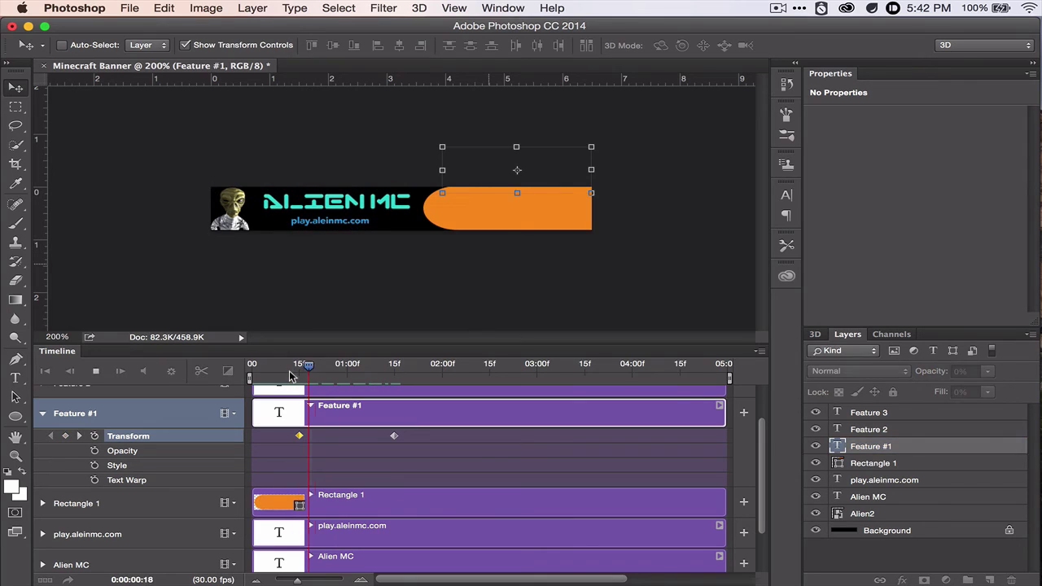
key("space")
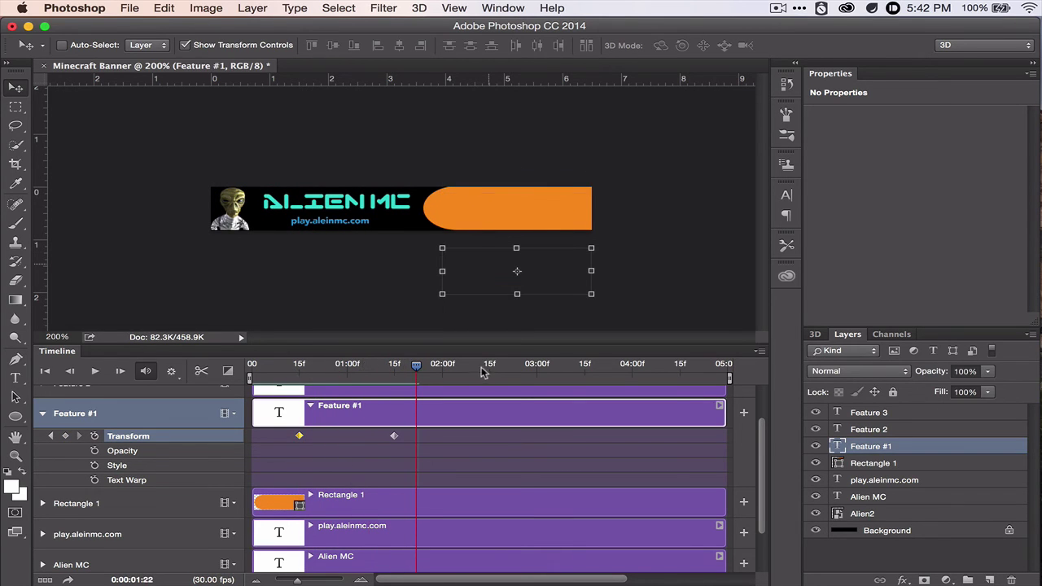
left_click_drag(421, 369, 276, 368)
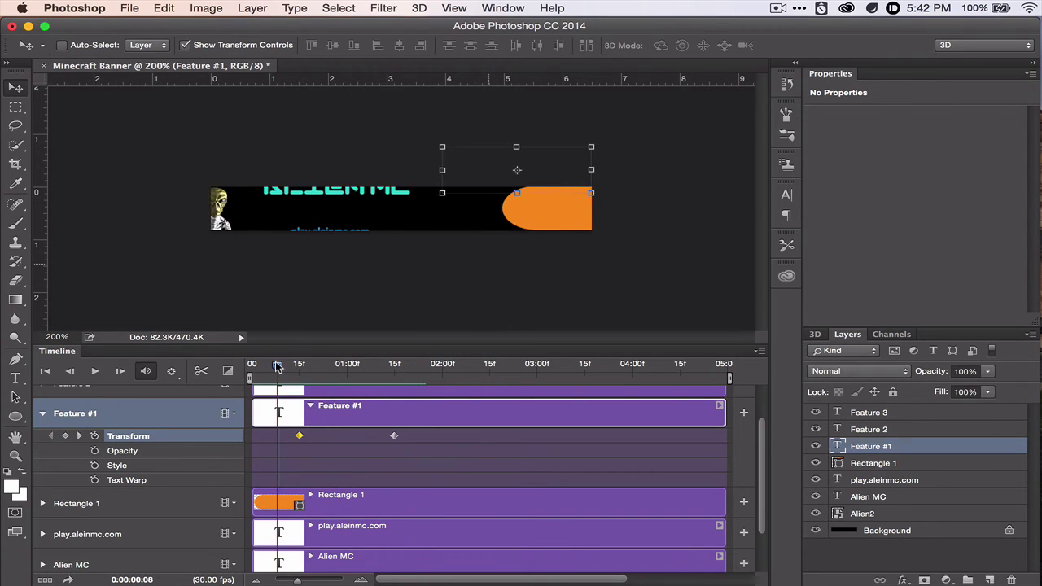
key("space")
key("space")
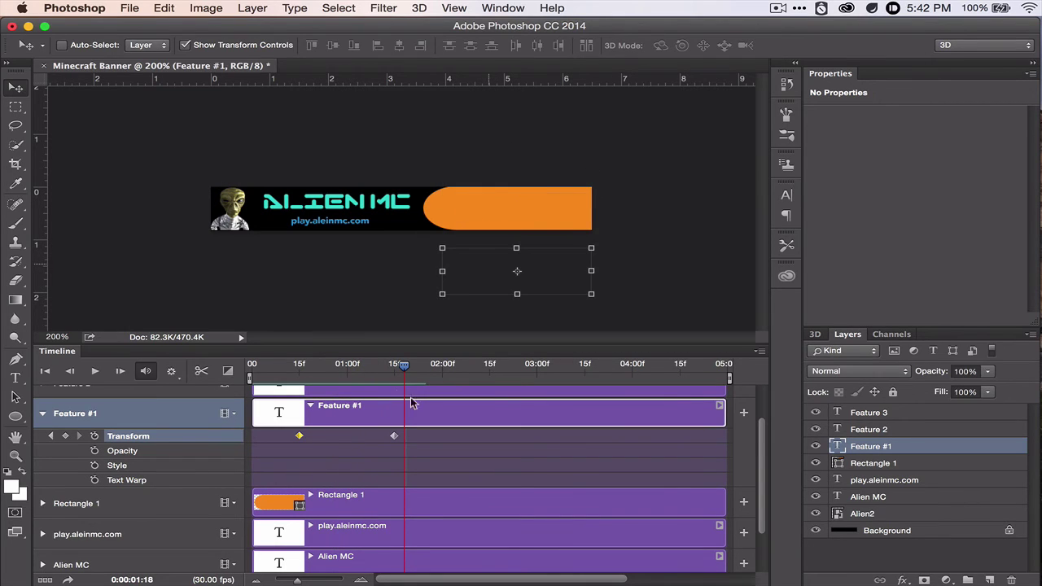
Step: Move Feature #1's end keyframe to 0:00:02:00 and replay to check the slower scroll
left_click_drag(407, 365, 444, 367)
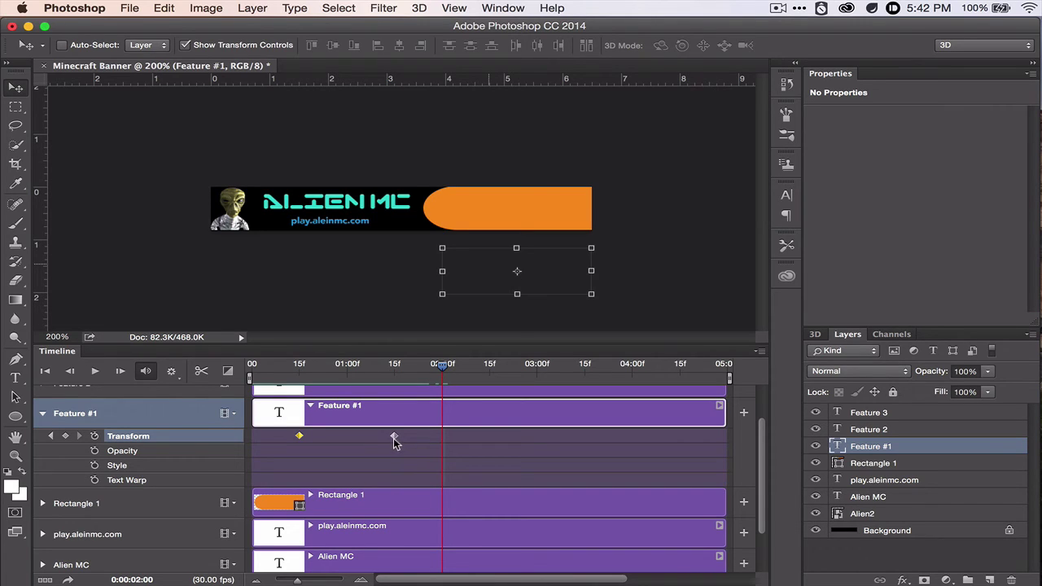
left_click_drag(394, 439, 440, 438)
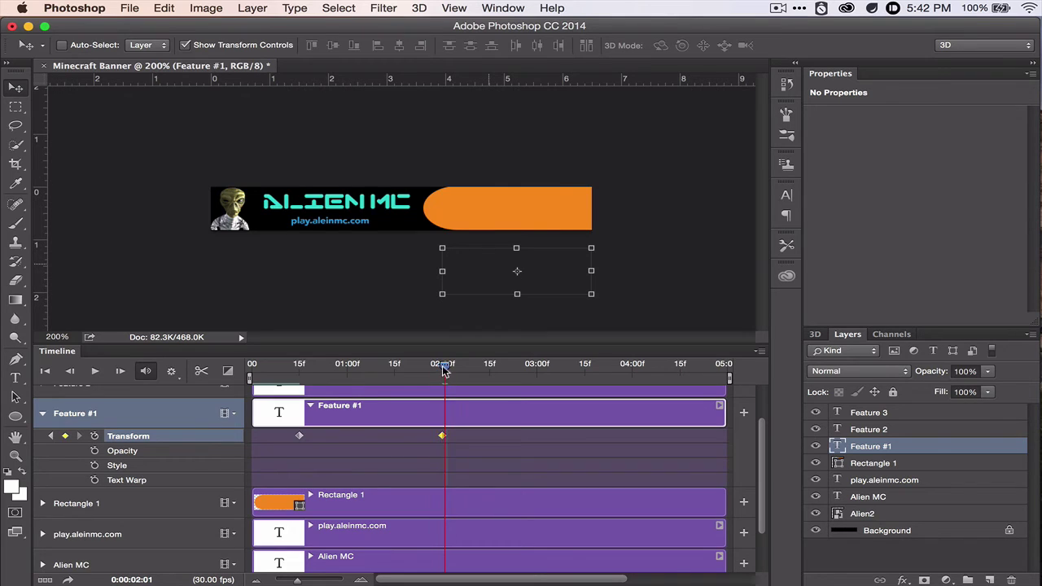
left_click_drag(441, 368, 268, 365)
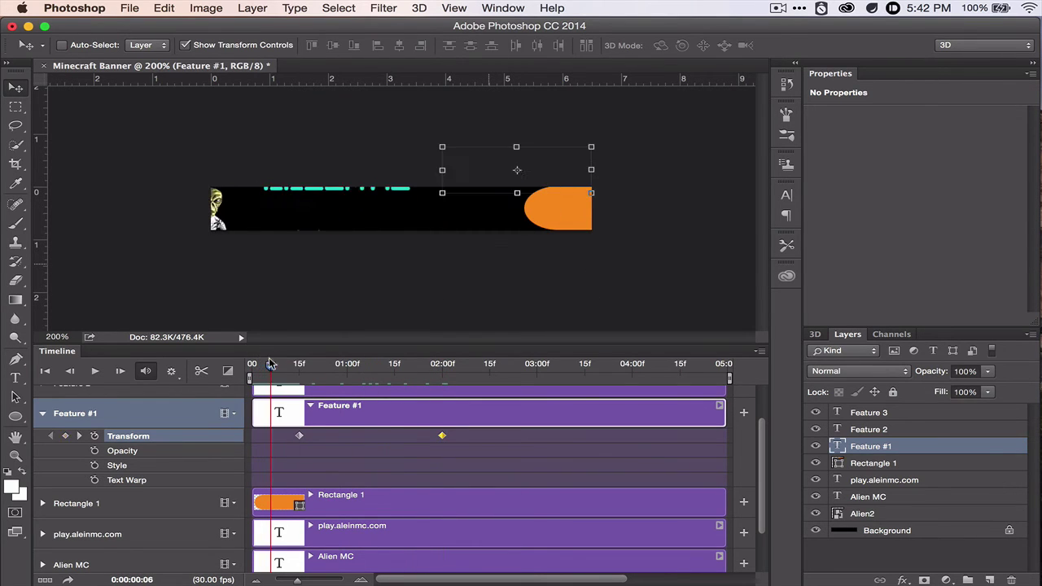
key("space")
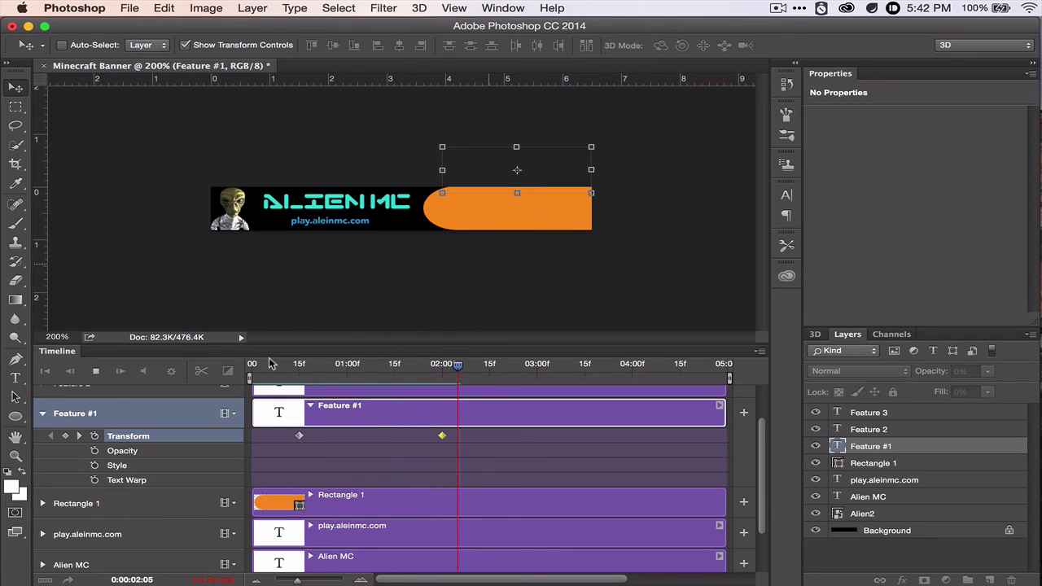
key("space")
left_click(285, 364)
key("space")
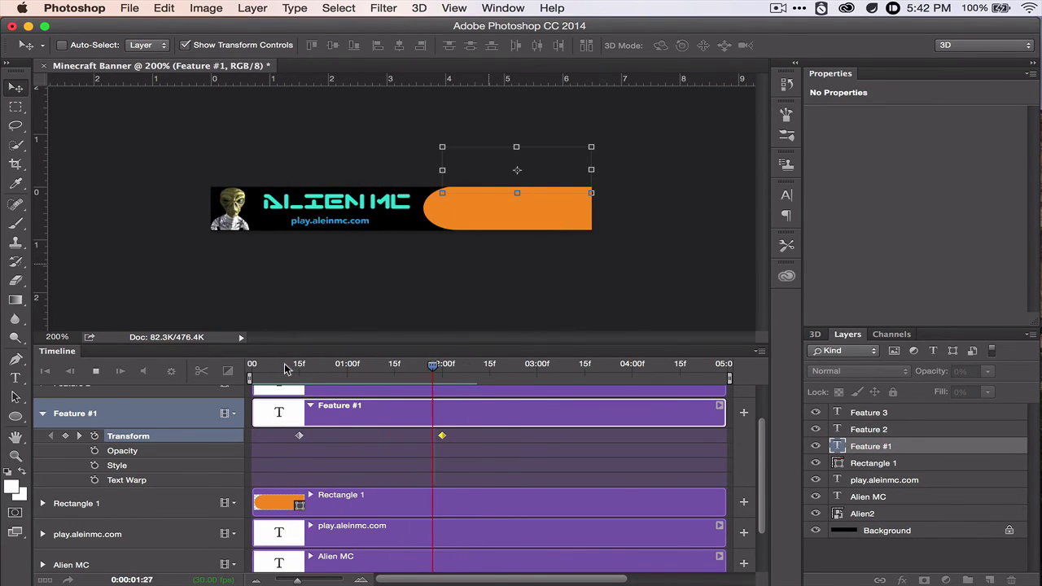
key("space")
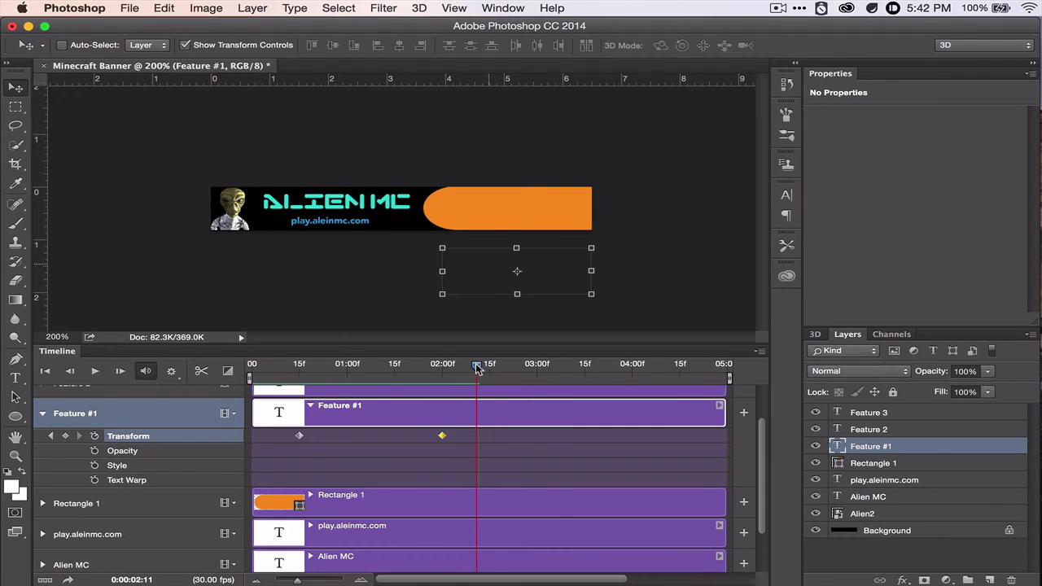
left_click_drag(477, 368, 443, 373)
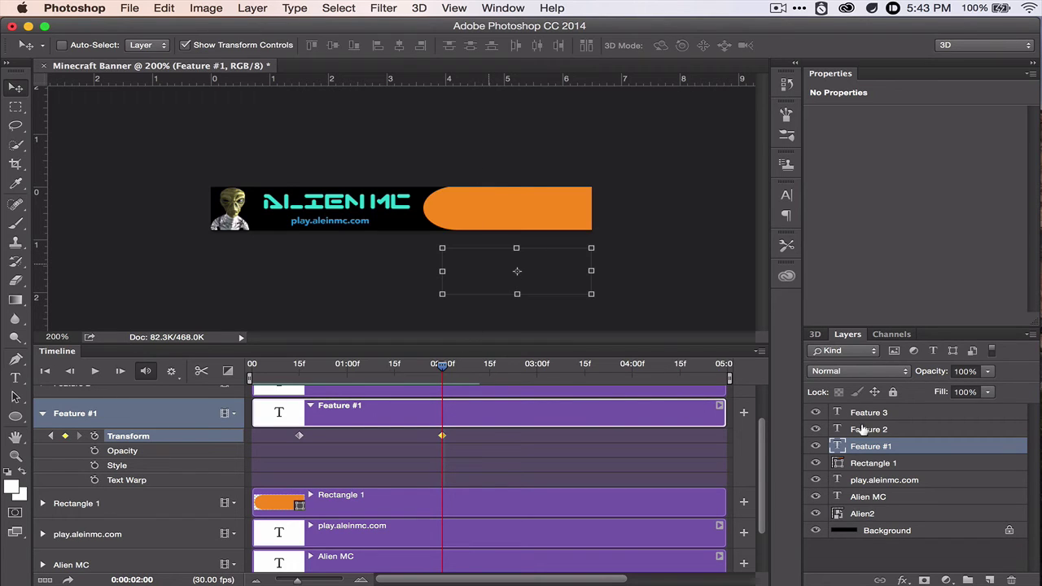
Step: Add a Feature 2 Transform keyframe at 0:00:02:00 with its text just above the banner
left_click(42, 413)
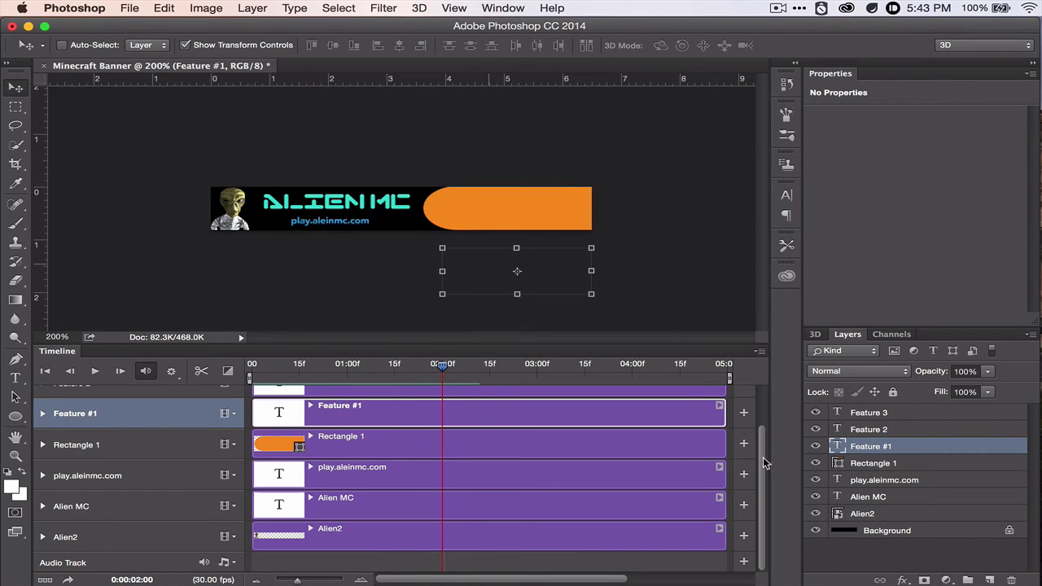
left_click_drag(763, 461, 766, 427)
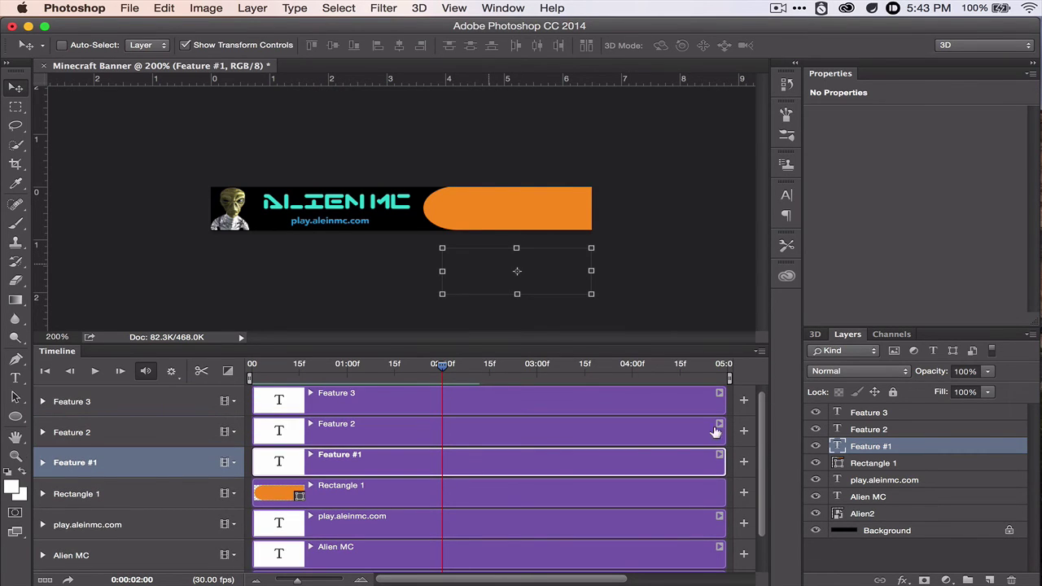
left_click(43, 432)
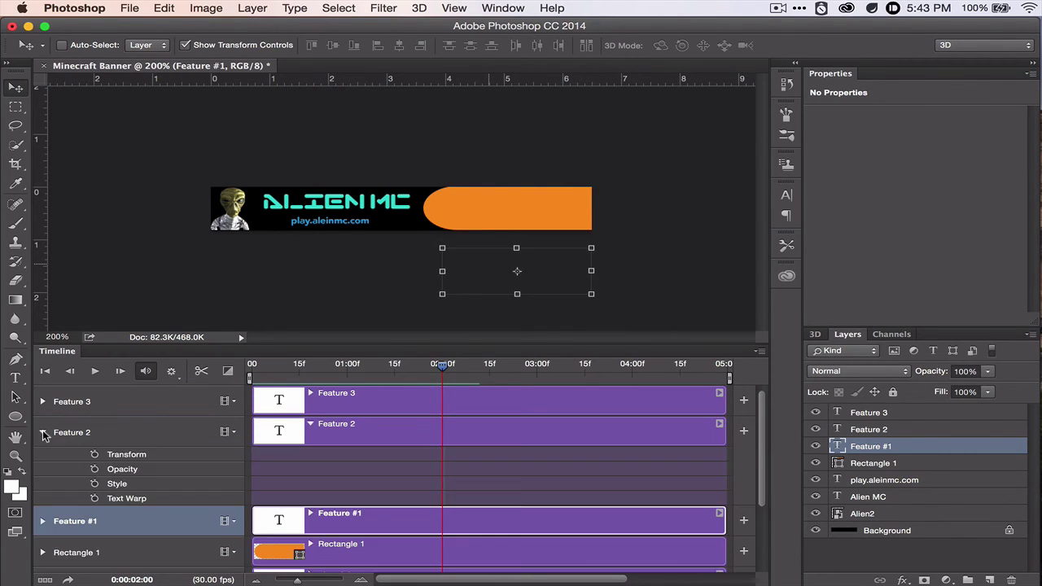
left_click(94, 455)
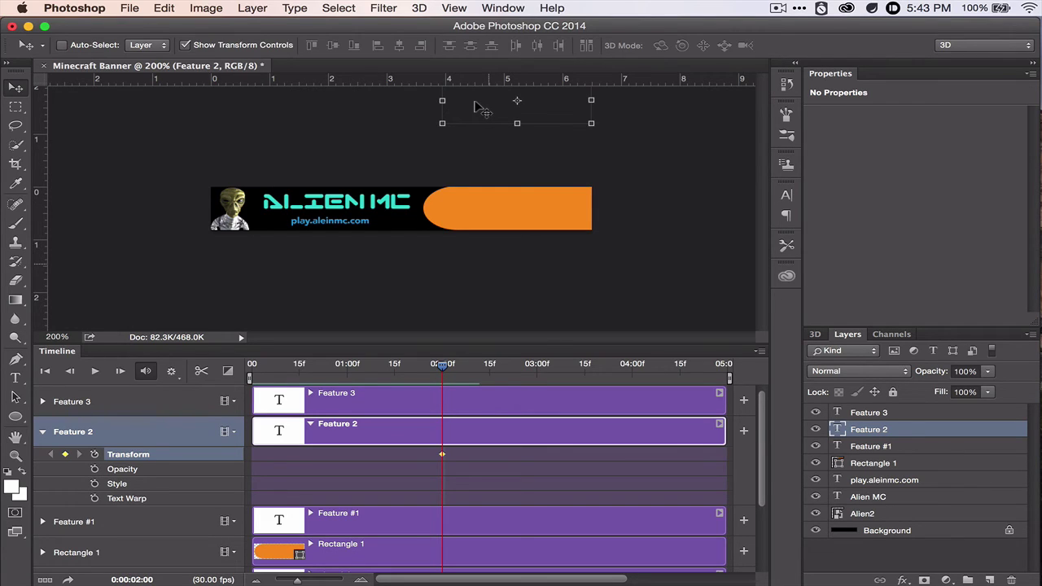
left_click_drag(484, 105, 484, 172)
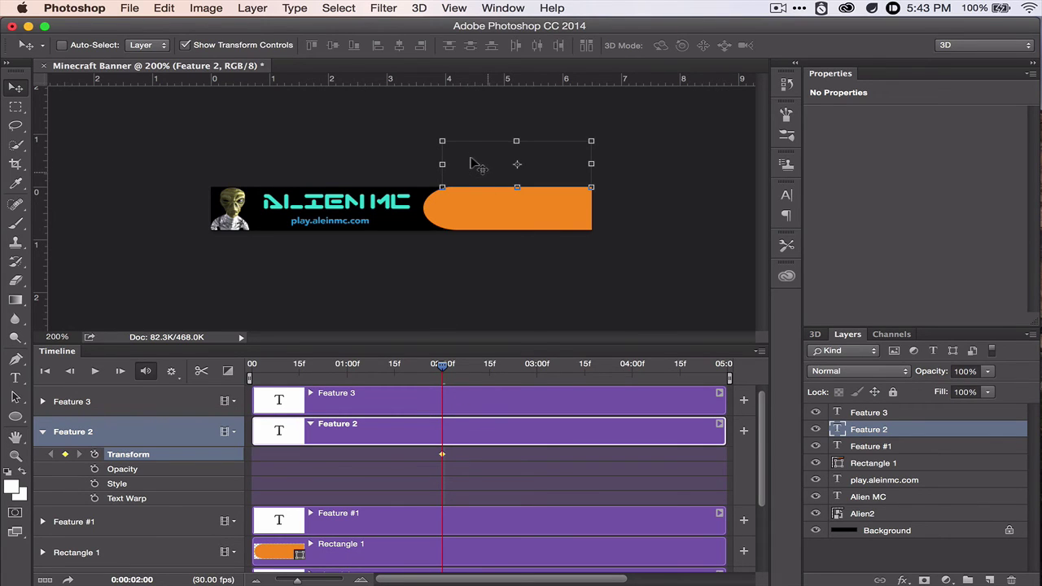
Step: At 0:00:03:15, move the Feature 2 text down through the orange tab, then scrub back to preview
left_click_drag(444, 370, 584, 375)
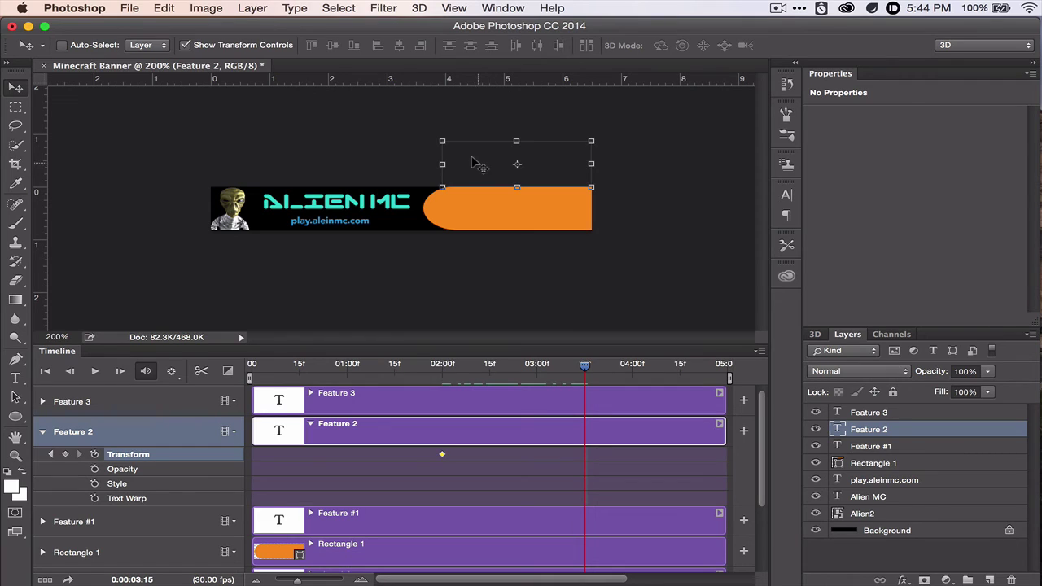
left_click_drag(472, 162, 477, 269)
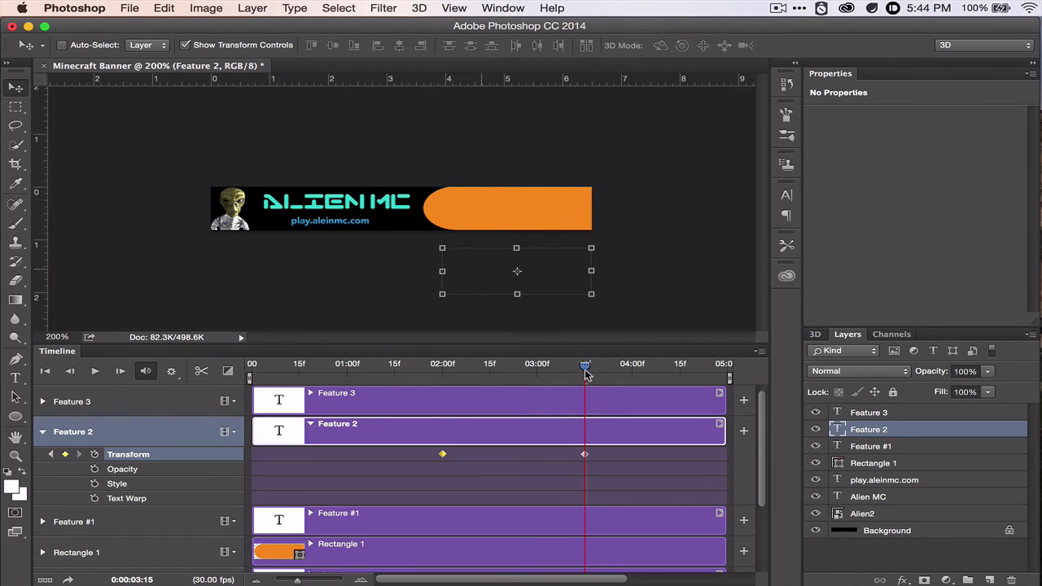
mouse_move(586, 370)
left_mouse_down()
mouse_move(435, 368)
mouse_move(579, 359)
left_mouse_up()
Step: Add a Feature 3 Transform keyframe at 0:00:03:15, positioning its text toward the banner
left_click(42, 431)
left_click(44, 402)
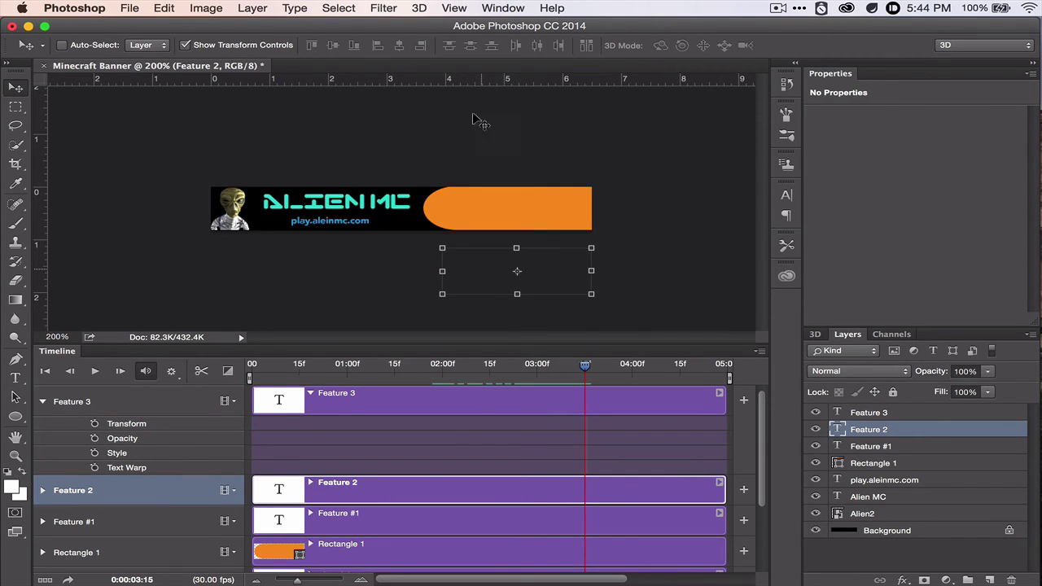
left_click(95, 424)
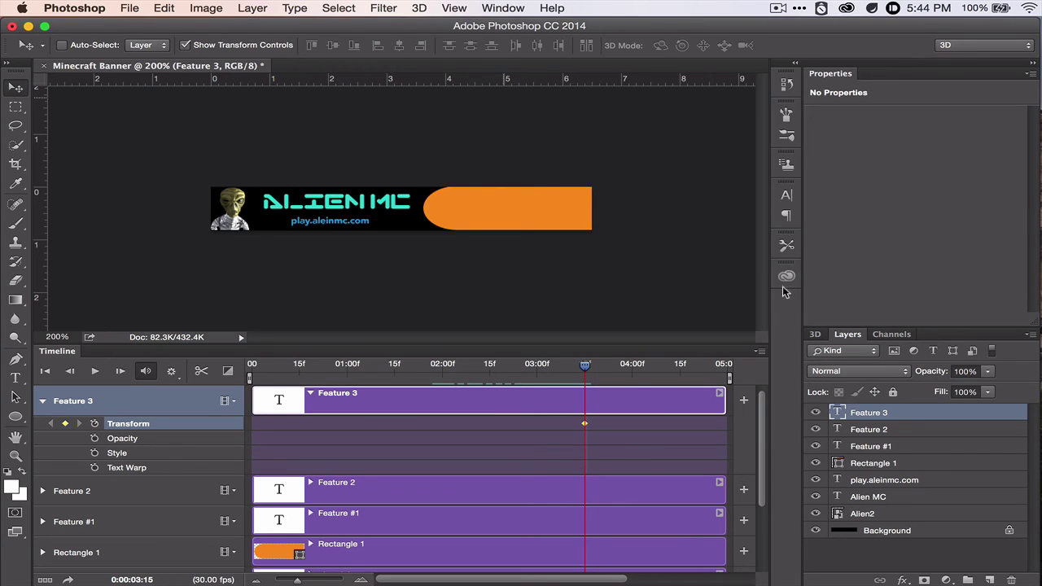
key("super+minus")
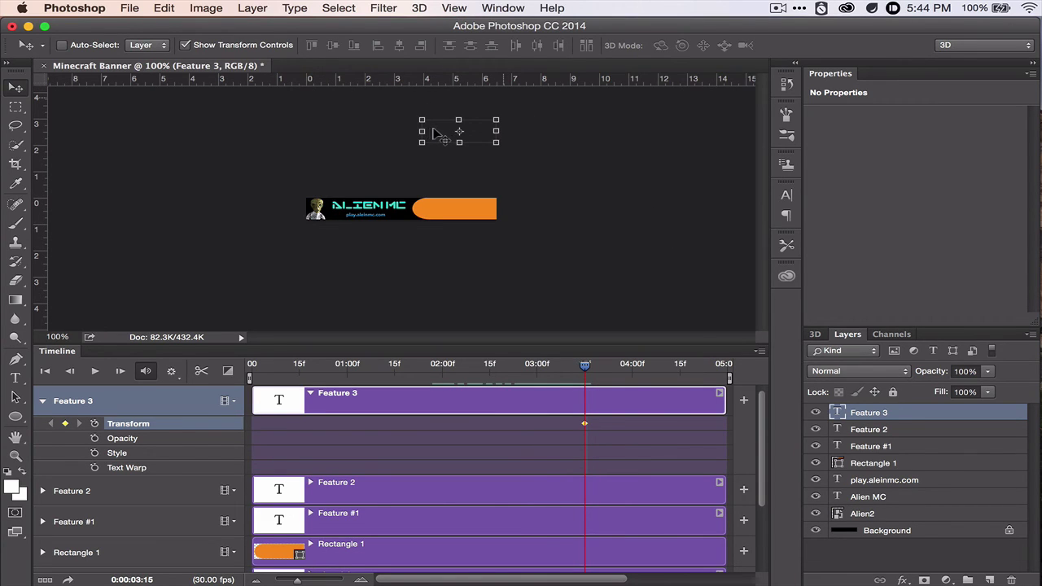
left_click_drag(436, 133, 438, 187)
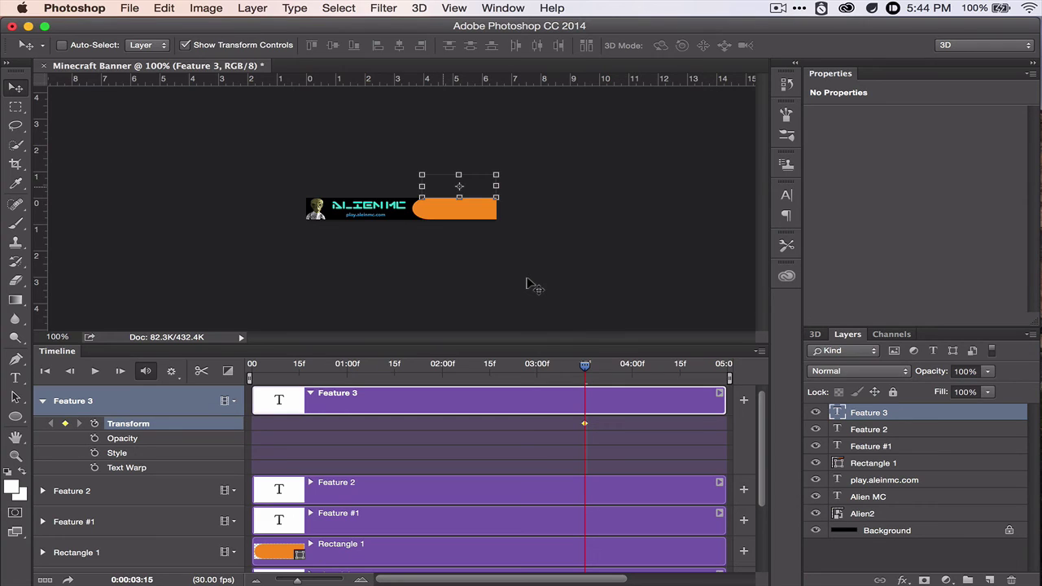
Step: At 300% zoom, key Feature 3 below the orange tab at the timeline end
key("super+equal")
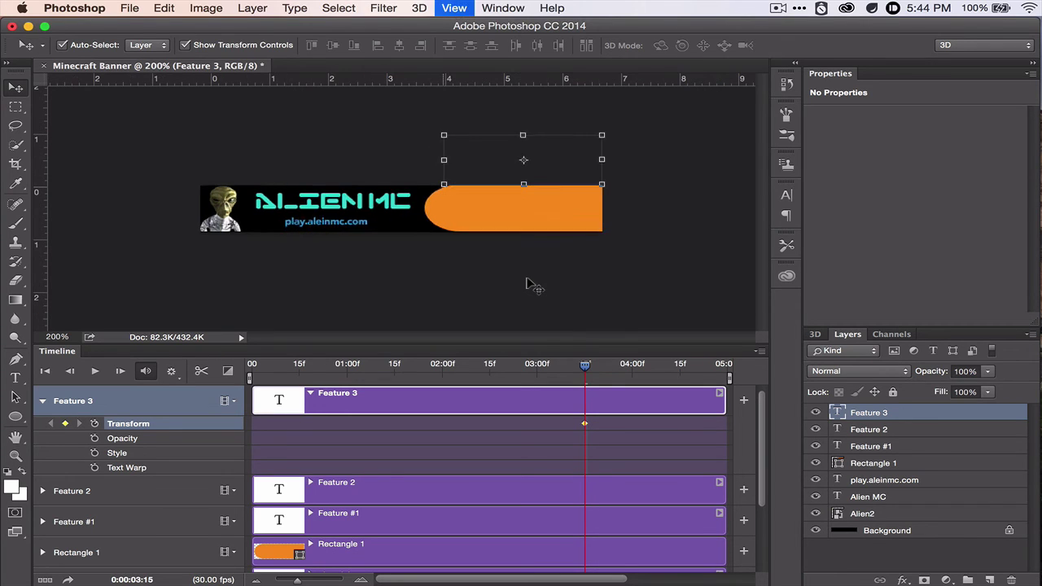
key("super+equal")
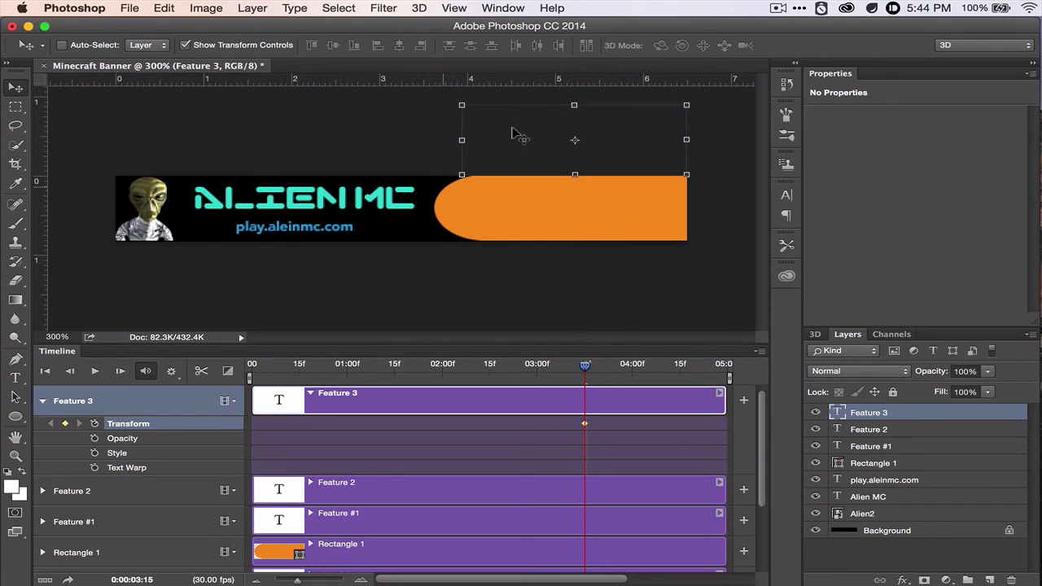
mouse_move(587, 374)
left_mouse_down()
mouse_move(734, 375)
mouse_move(532, 366)
mouse_move(605, 376)
left_mouse_up()
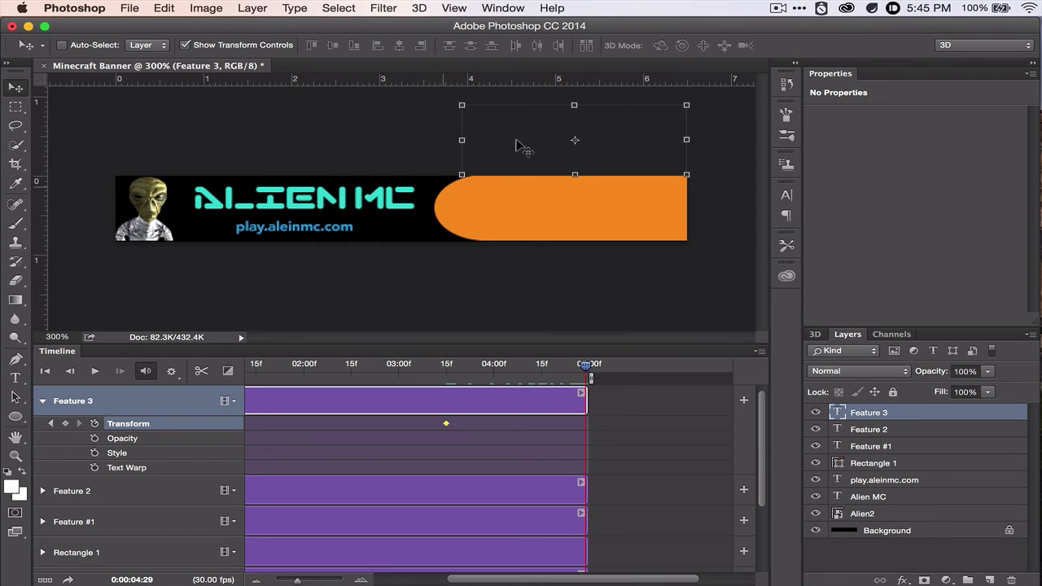
left_click_drag(521, 140, 518, 299)
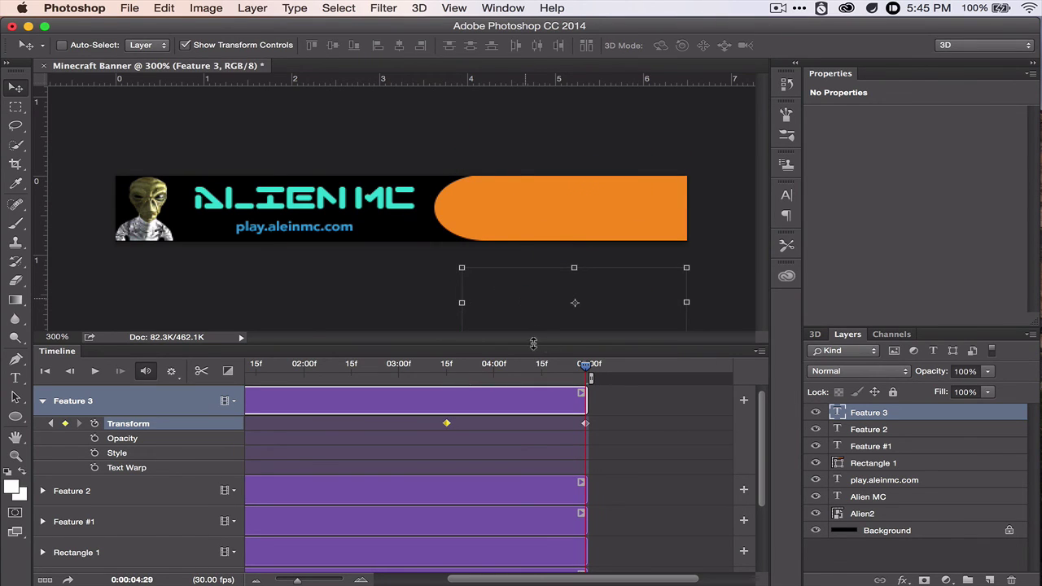
left_click_drag(585, 368, 317, 366)
Step: Play the banner animation from frame 0 to preview the three feature texts scrolling
key("Home")
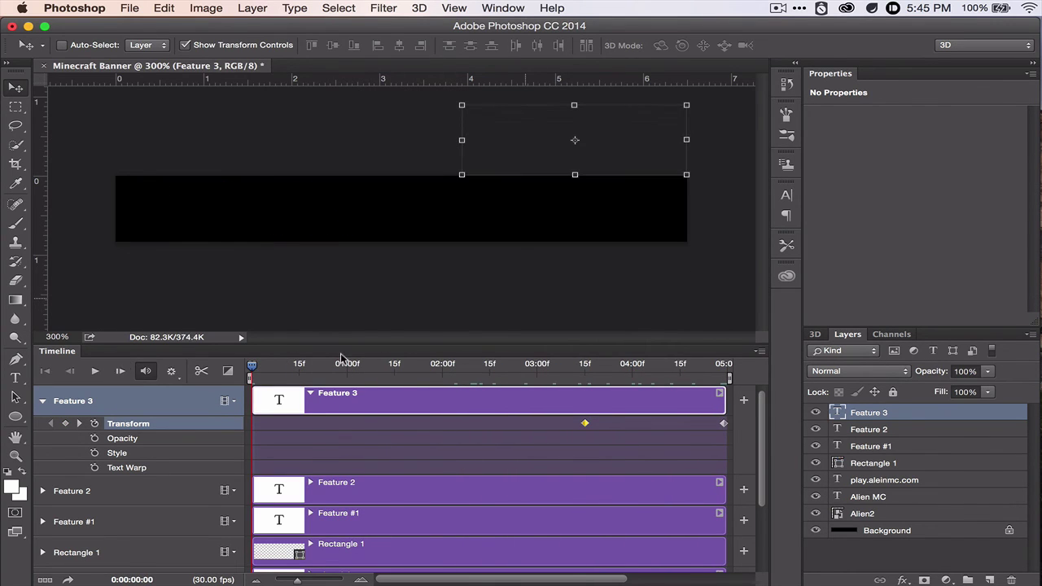
key("space")
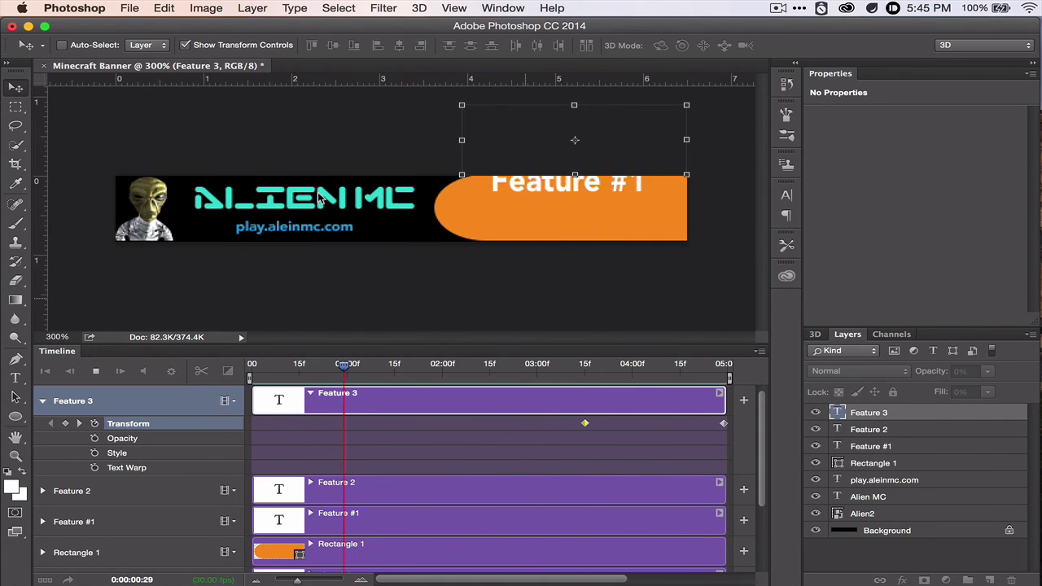
Step: Save the banner as Minecraft Banner.psd in Downloads with maximised compatibility
key("super+shift+s")
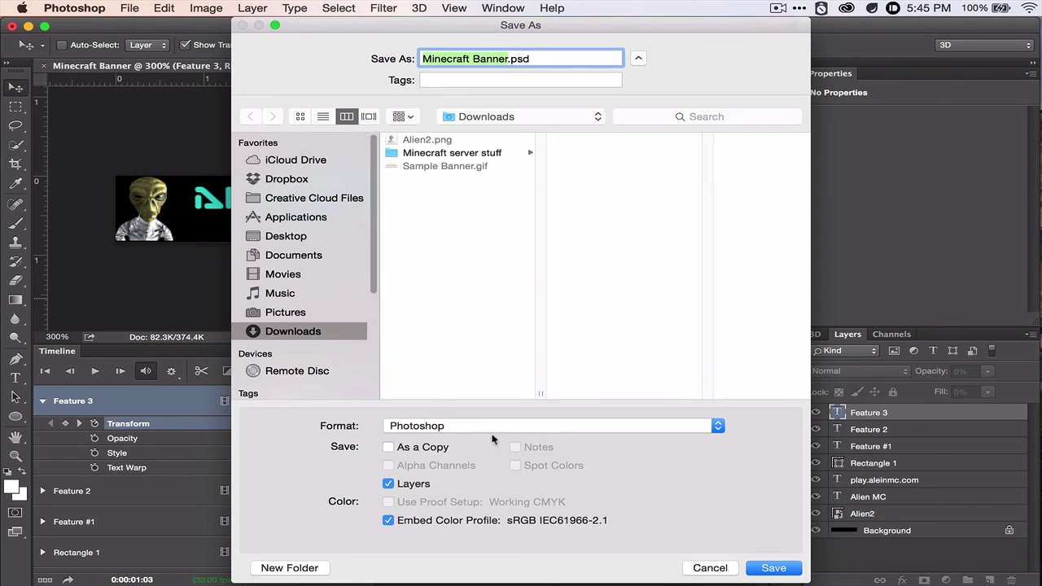
left_click(783, 566)
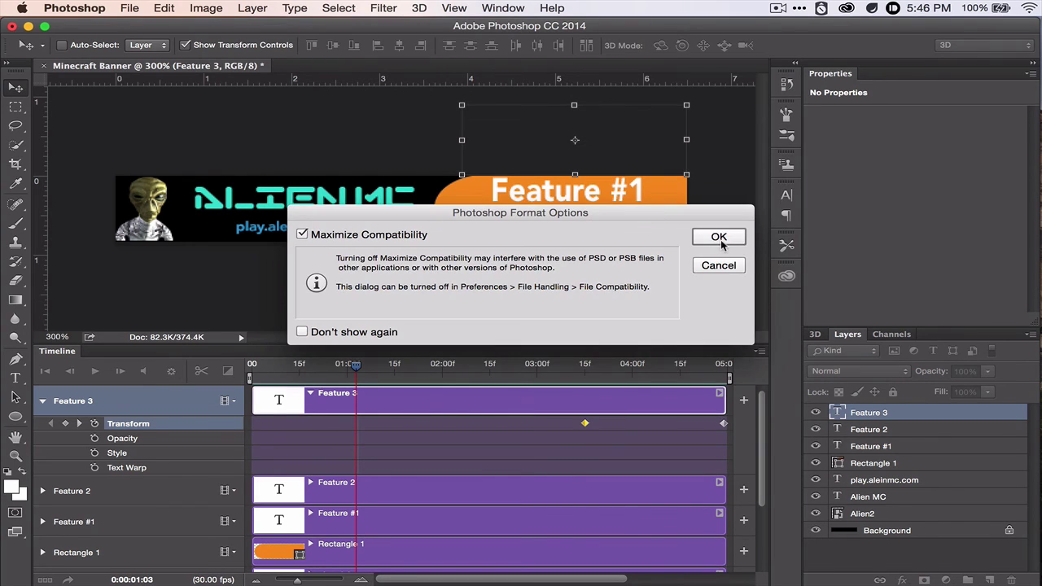
left_click(719, 238)
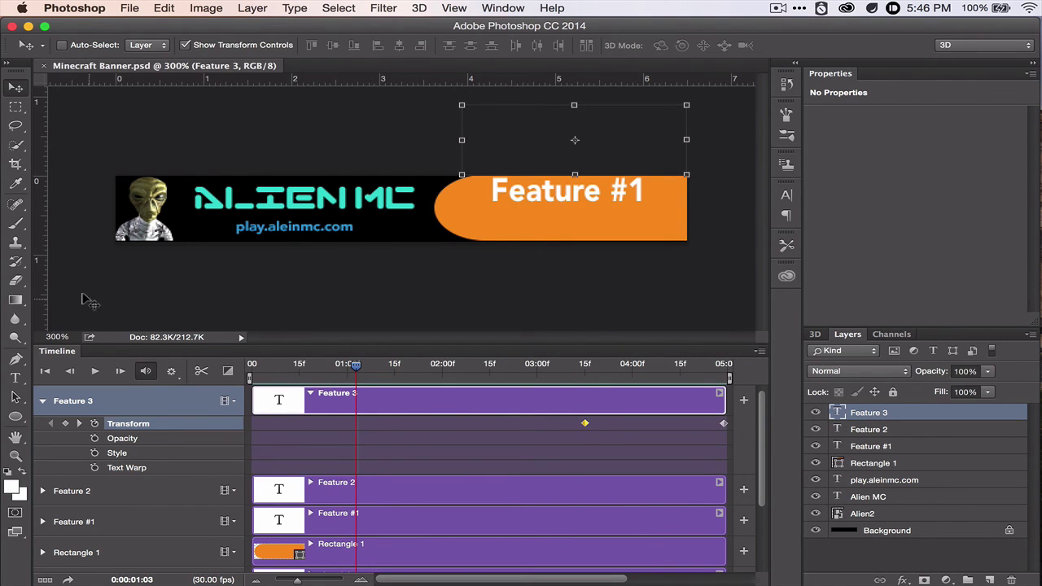
Step: Open Save for Web and choose the GIF 128 Dithered preset, keeping Selective color reduction
left_click(129, 8)
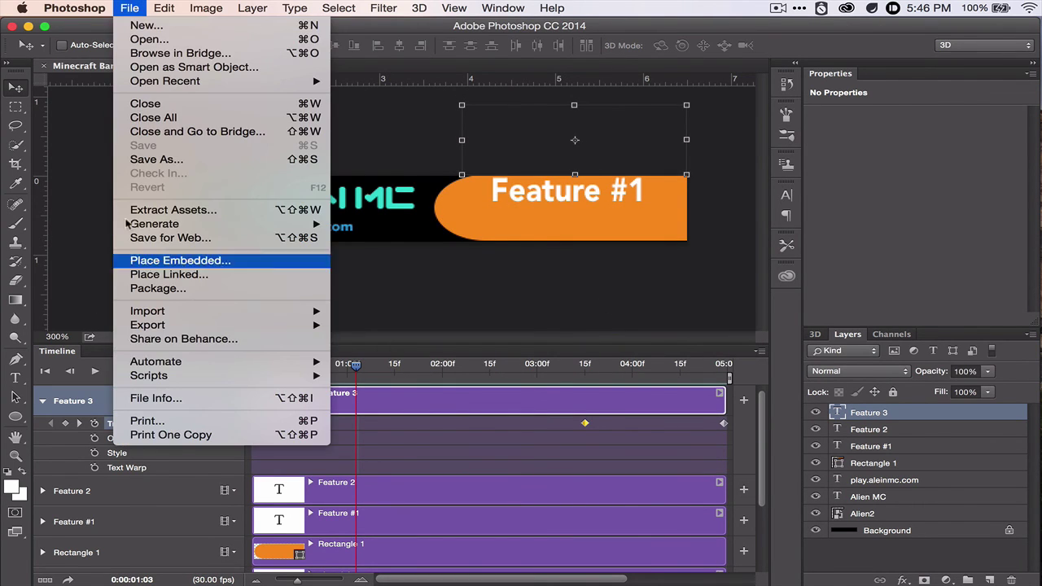
left_click(153, 238)
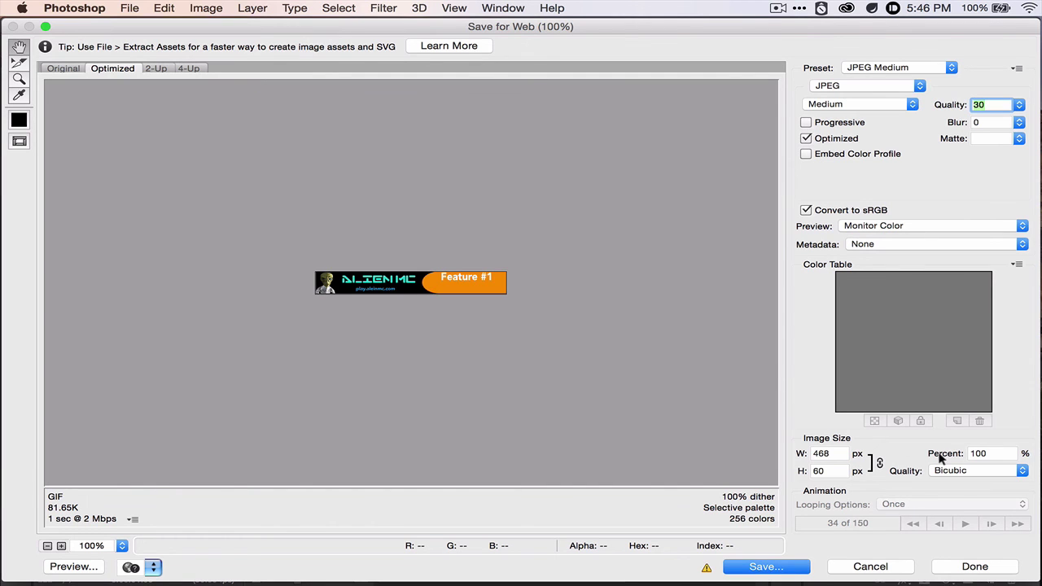
left_click(917, 67)
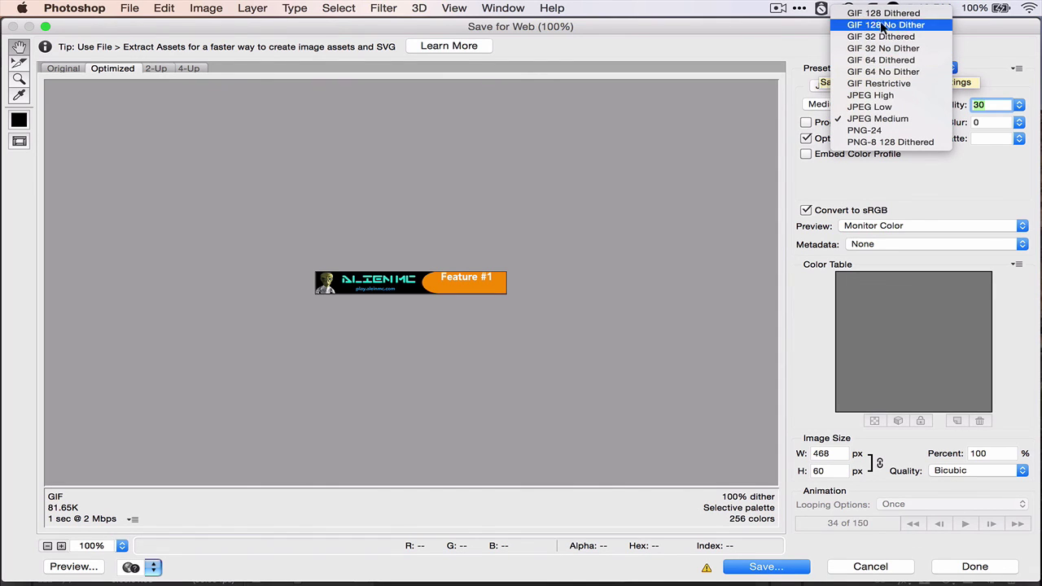
left_click(875, 11)
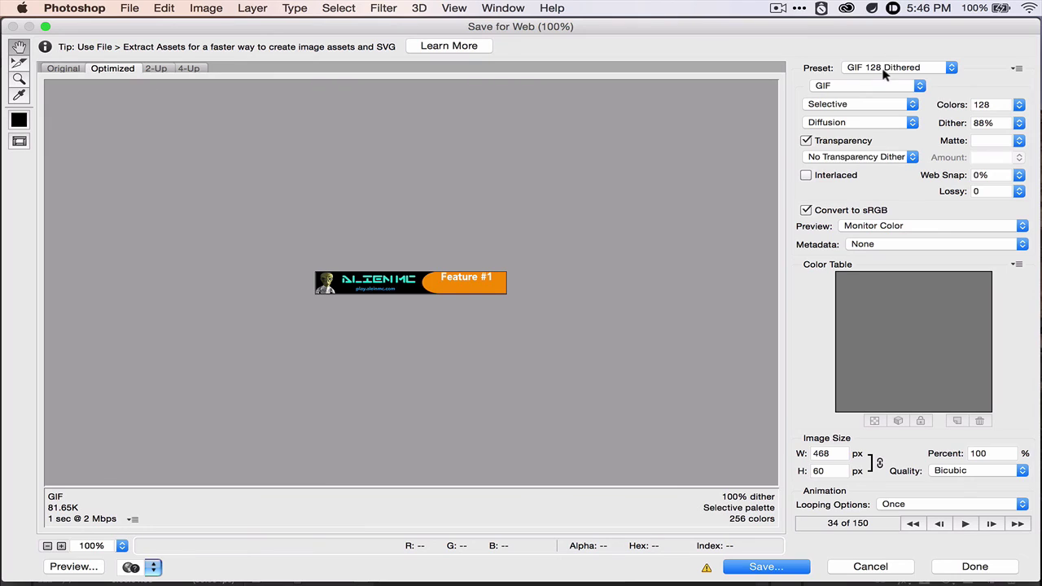
left_click(854, 103)
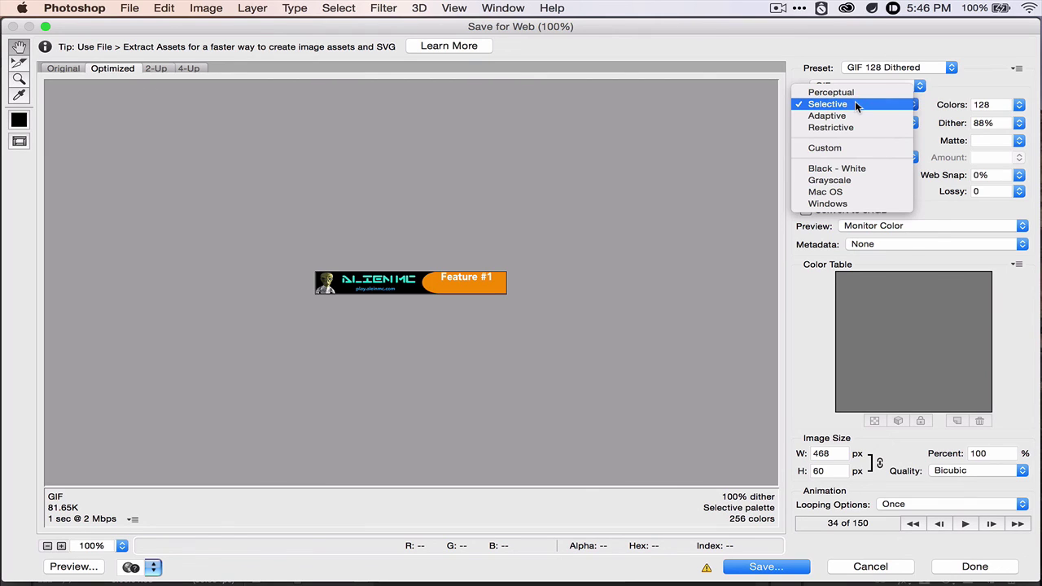
left_click(855, 104)
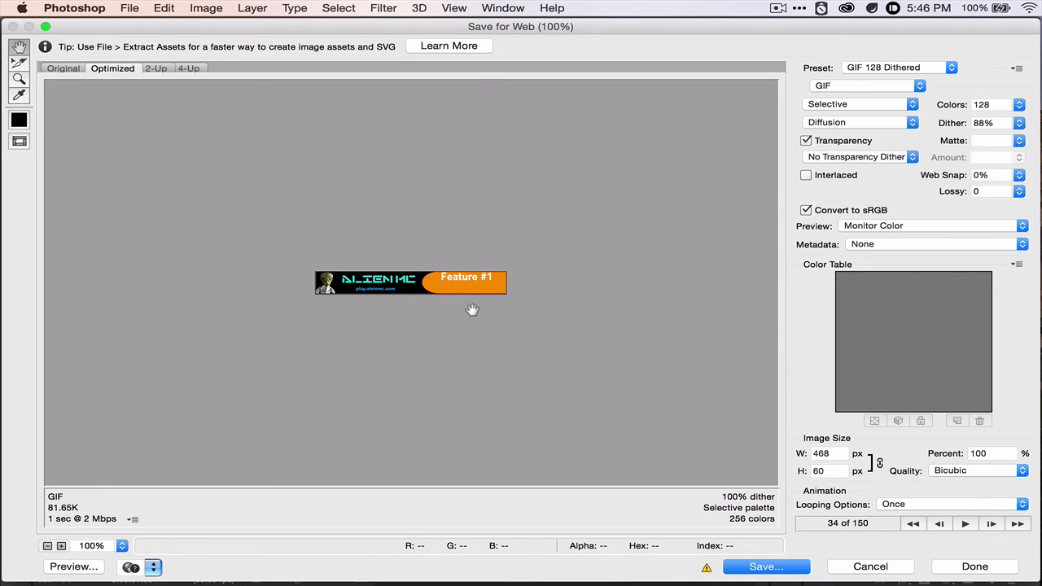
Step: Set the GIF looping option to Forever and preview the animation
left_click(972, 500)
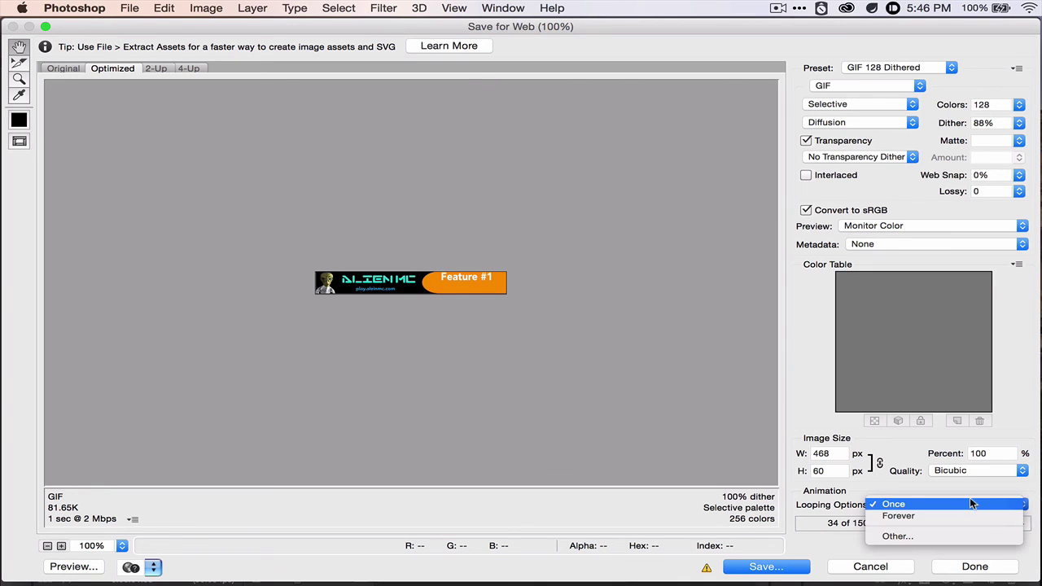
left_click(898, 516)
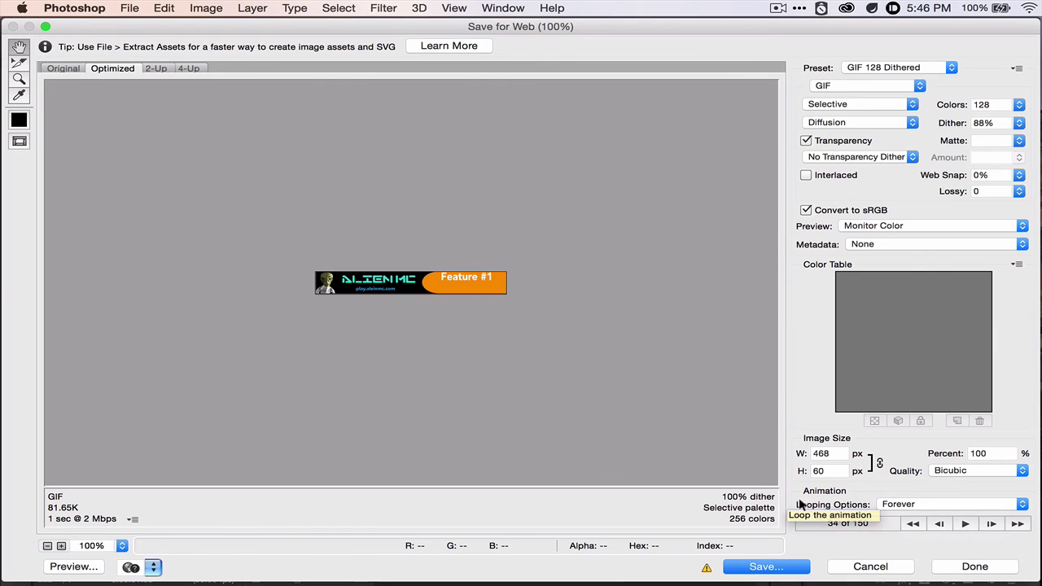
left_click(965, 523)
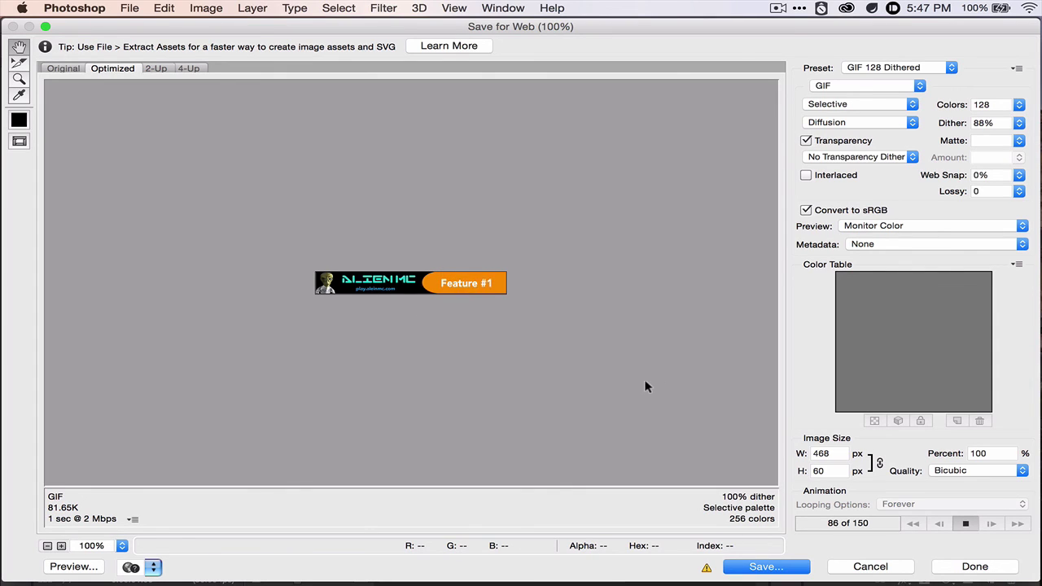
left_click(964, 524)
Step: Export the optimized animation as Minecraft-Banner.gif into Downloads
left_click(766, 566)
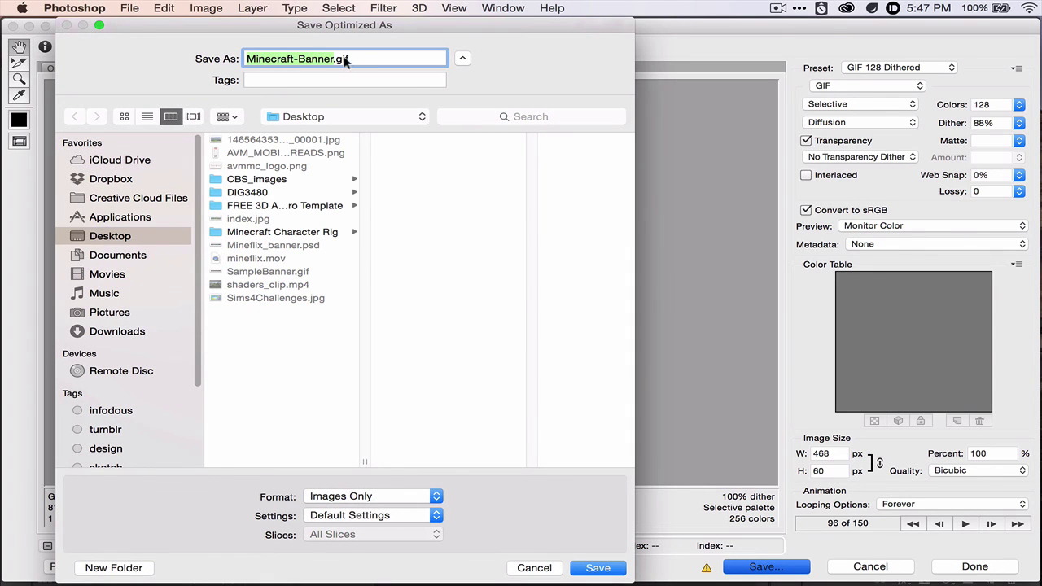
left_click(109, 329)
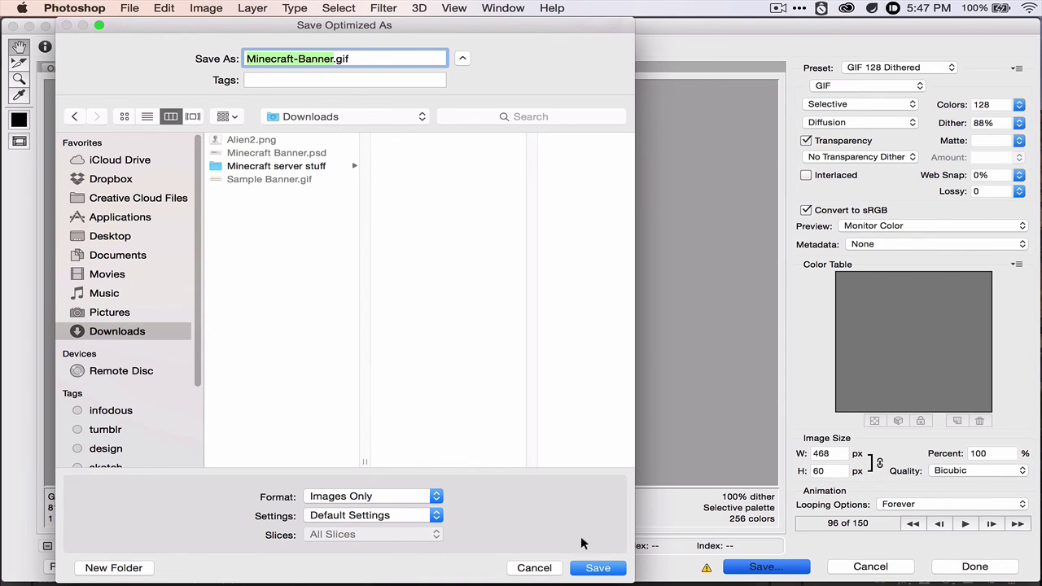
left_click(599, 567)
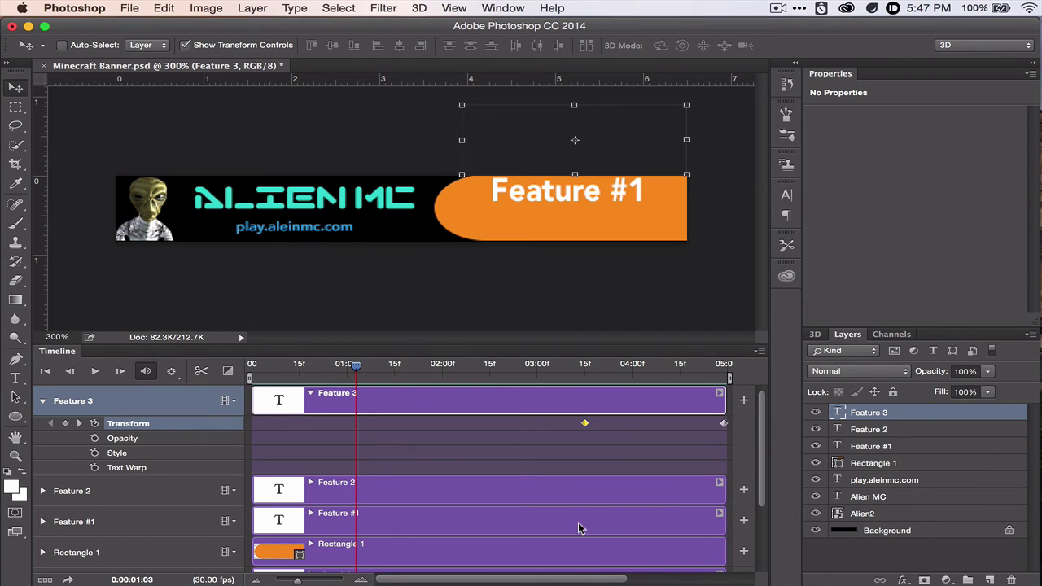
Step: Quick Look Minecraft-Banner.gif in Finder's Downloads folder to check the animation, then close it
mouse_move(252, 570)
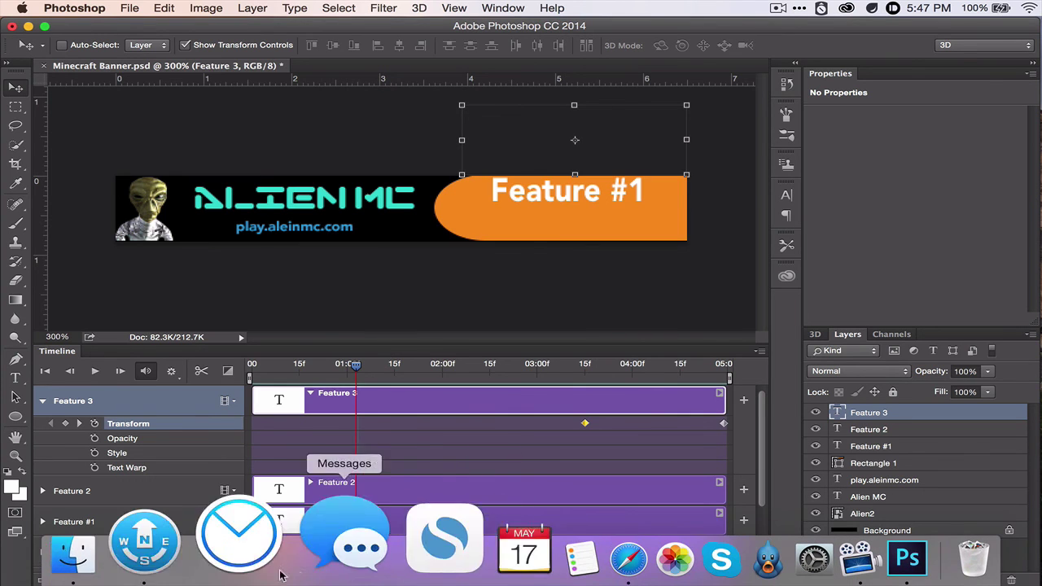
left_click(186, 557)
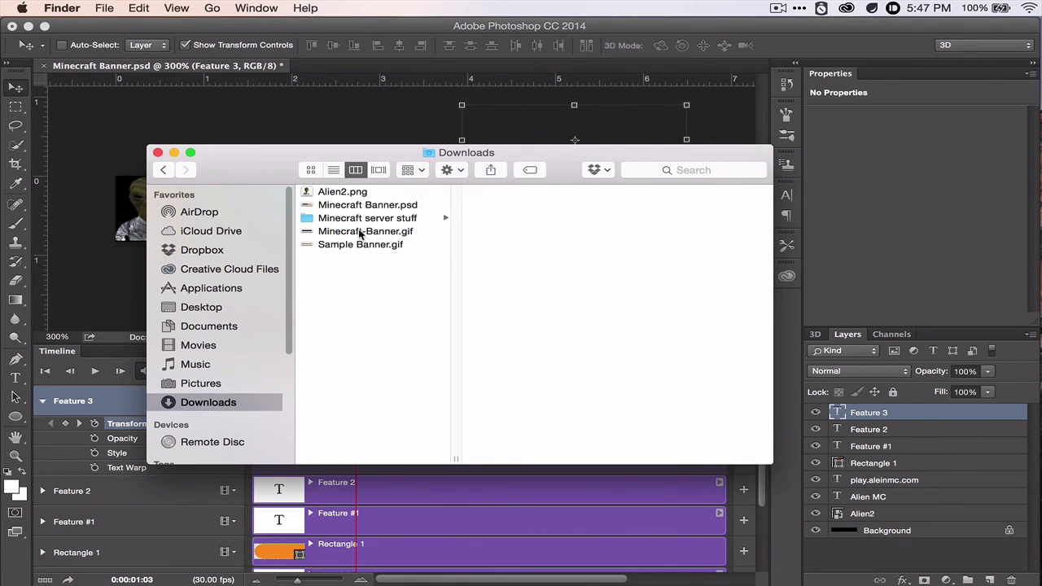
left_click(359, 232)
key("space")
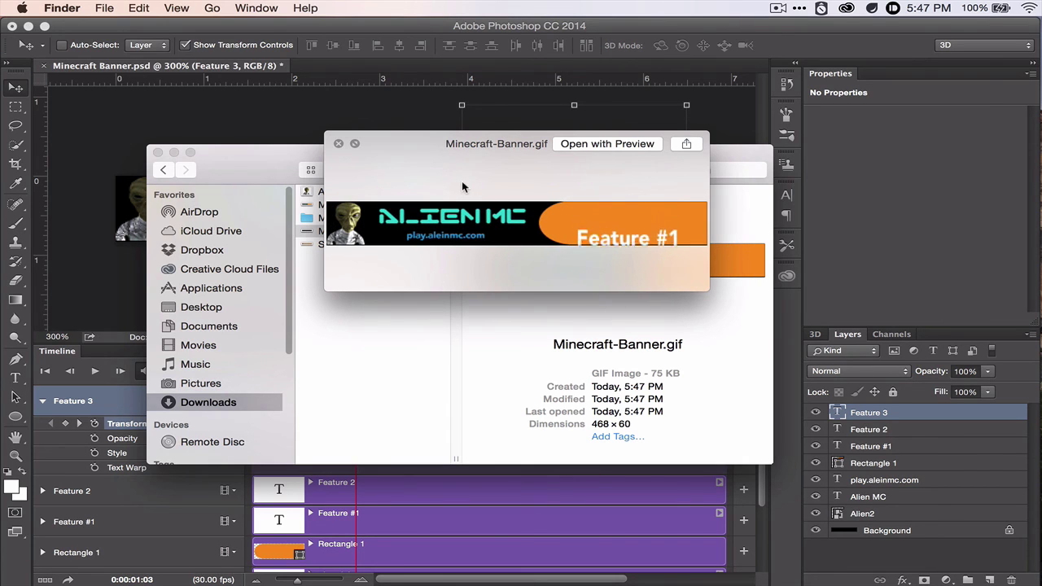
left_click(338, 144)
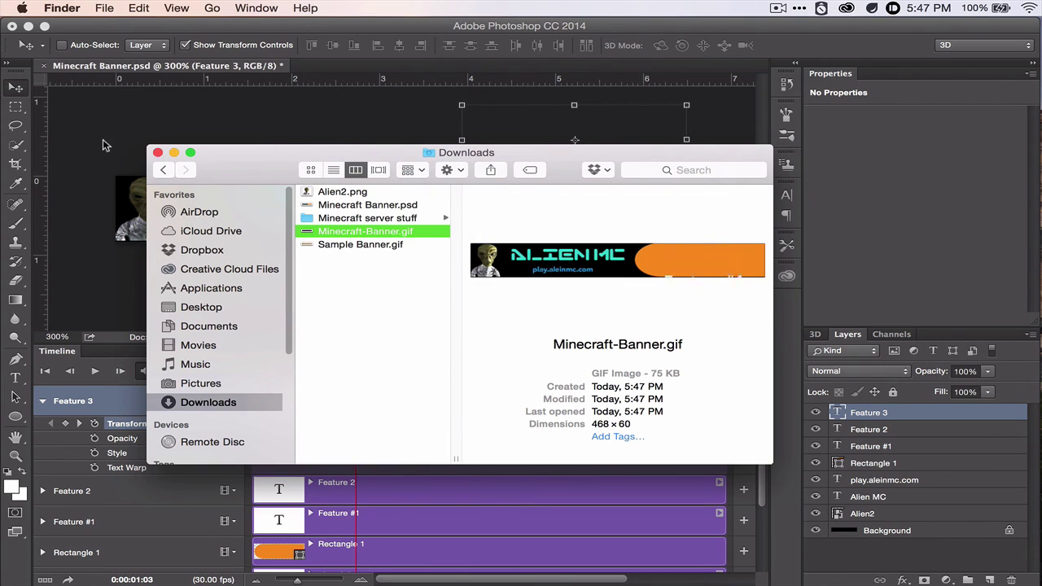
Step: Bring Photoshop with Minecraft Banner.psd back to the front
left_click(99, 140)
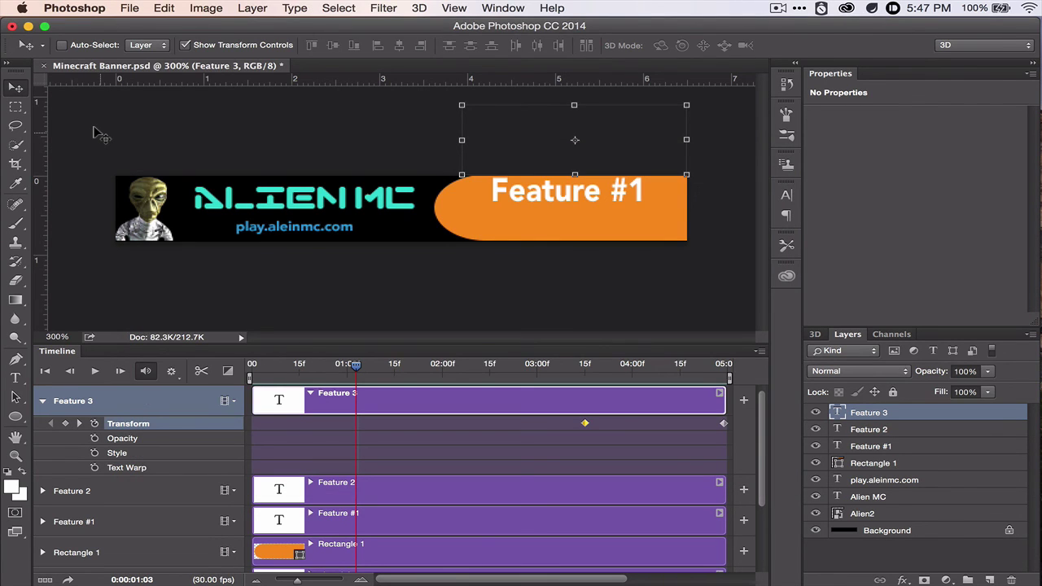